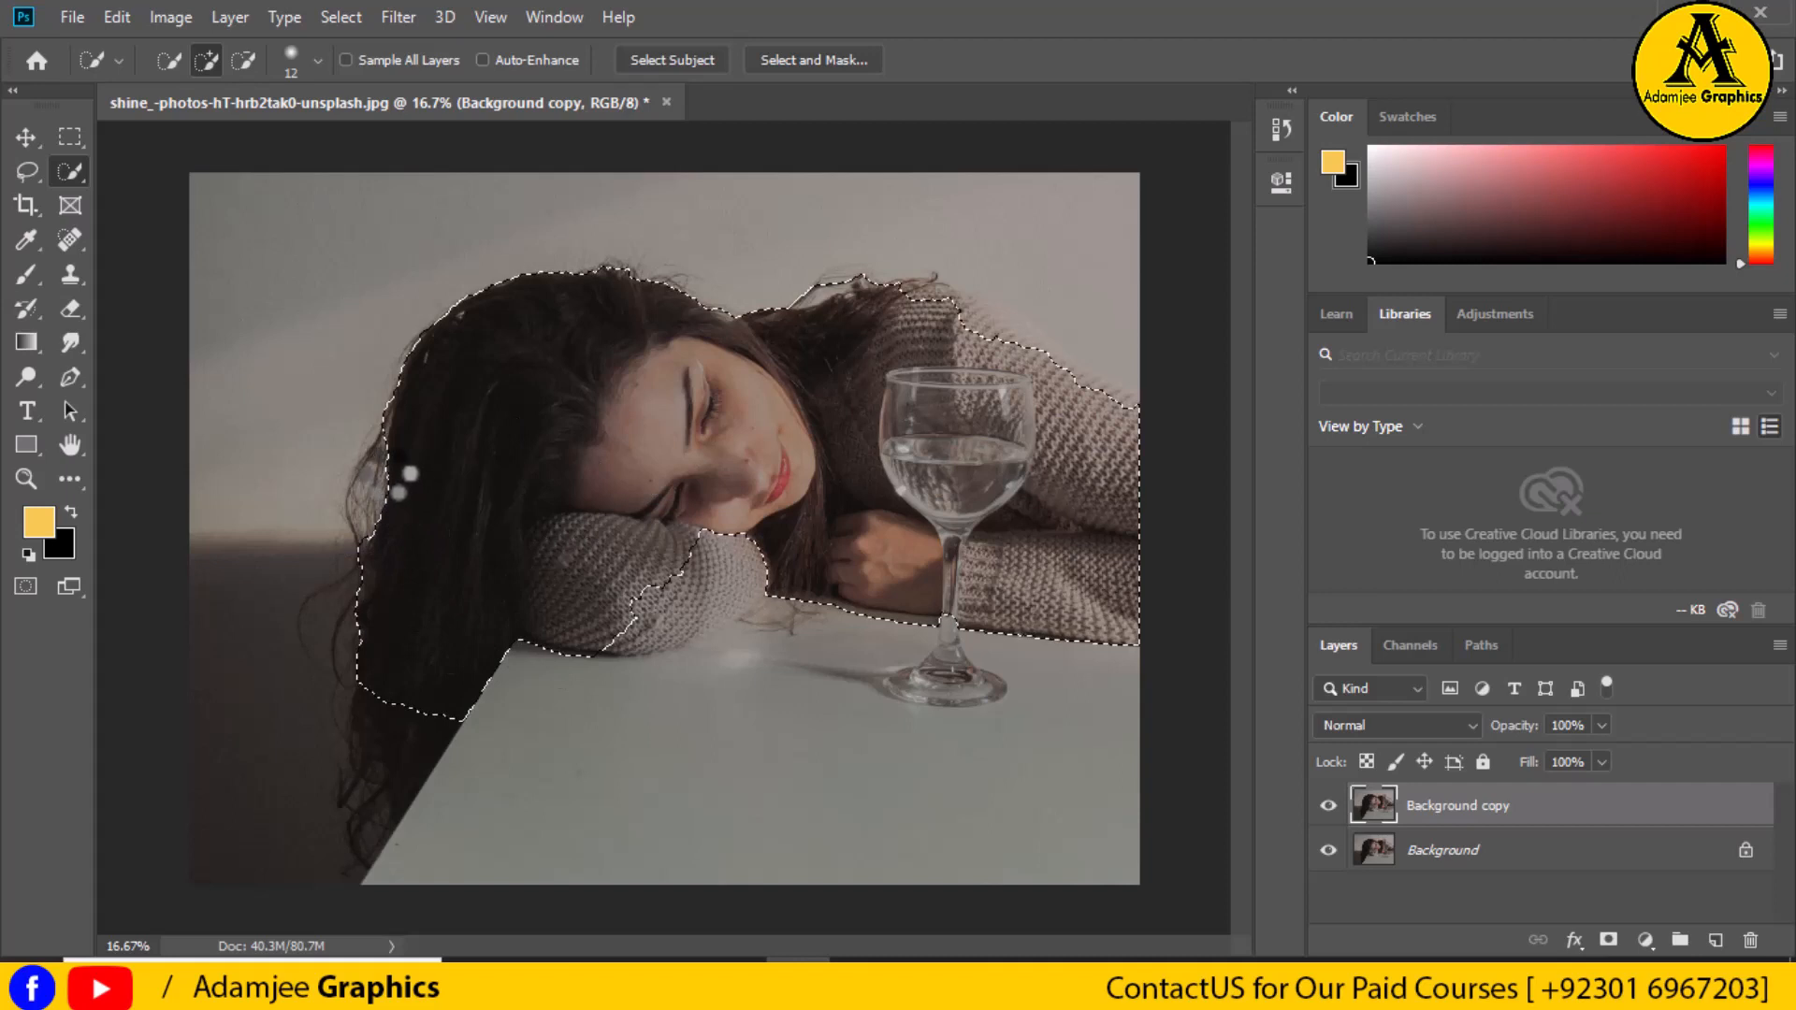
Extend the quick selection of the woman over her folded sleeve and down her long hair towards the lower tips.
{"action": "left_click", "coordinate": [531, 613]}
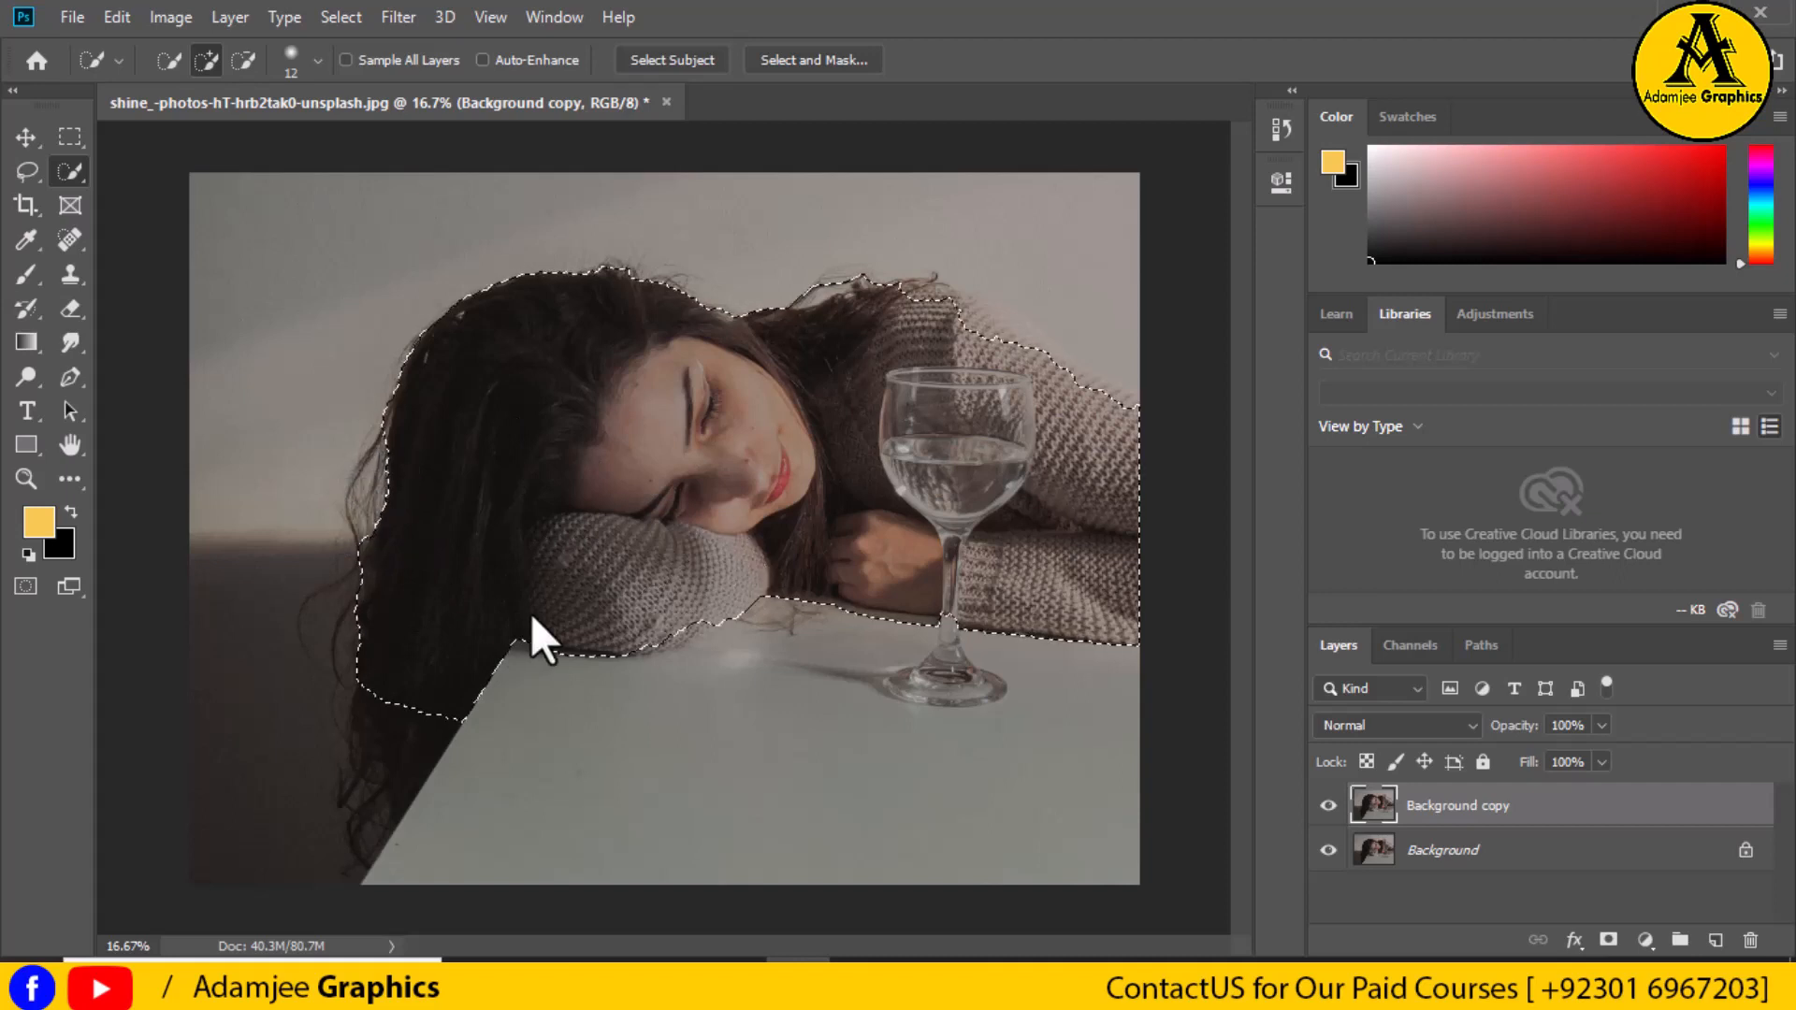
{"action": "left_click", "coordinate": [491, 521]}
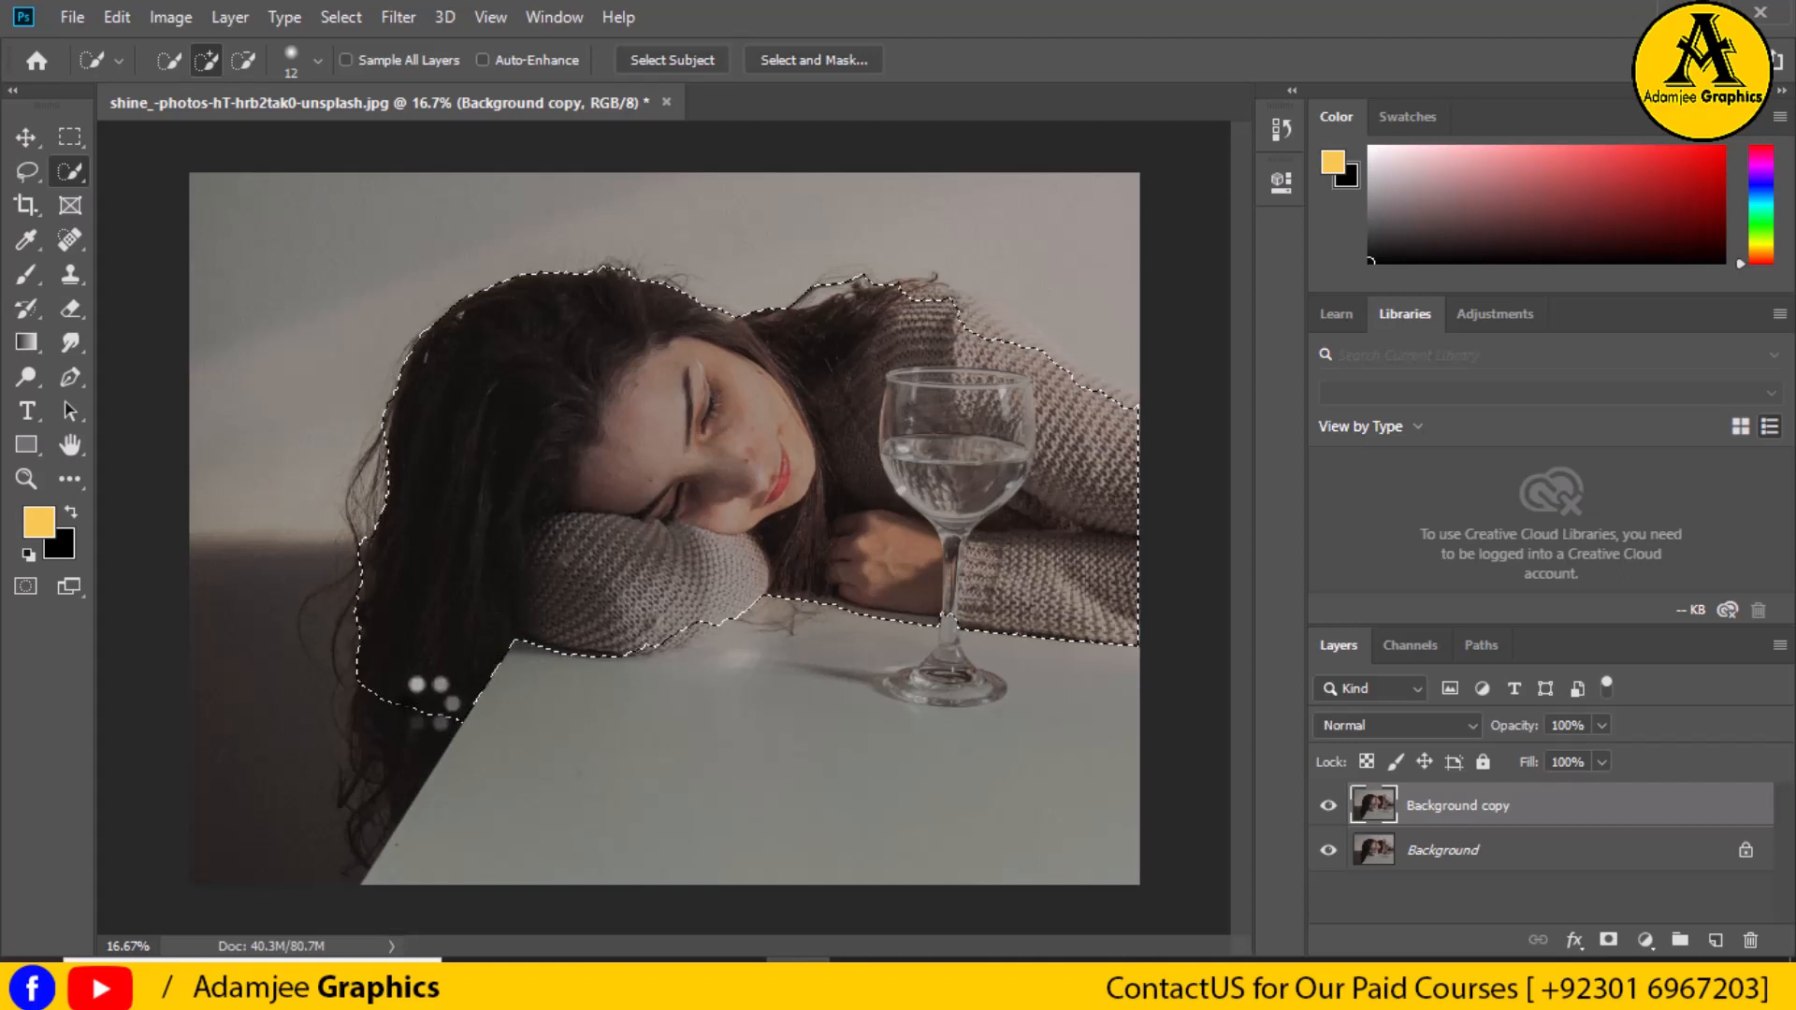
{"action": "left_click", "coordinate": [401, 765]}
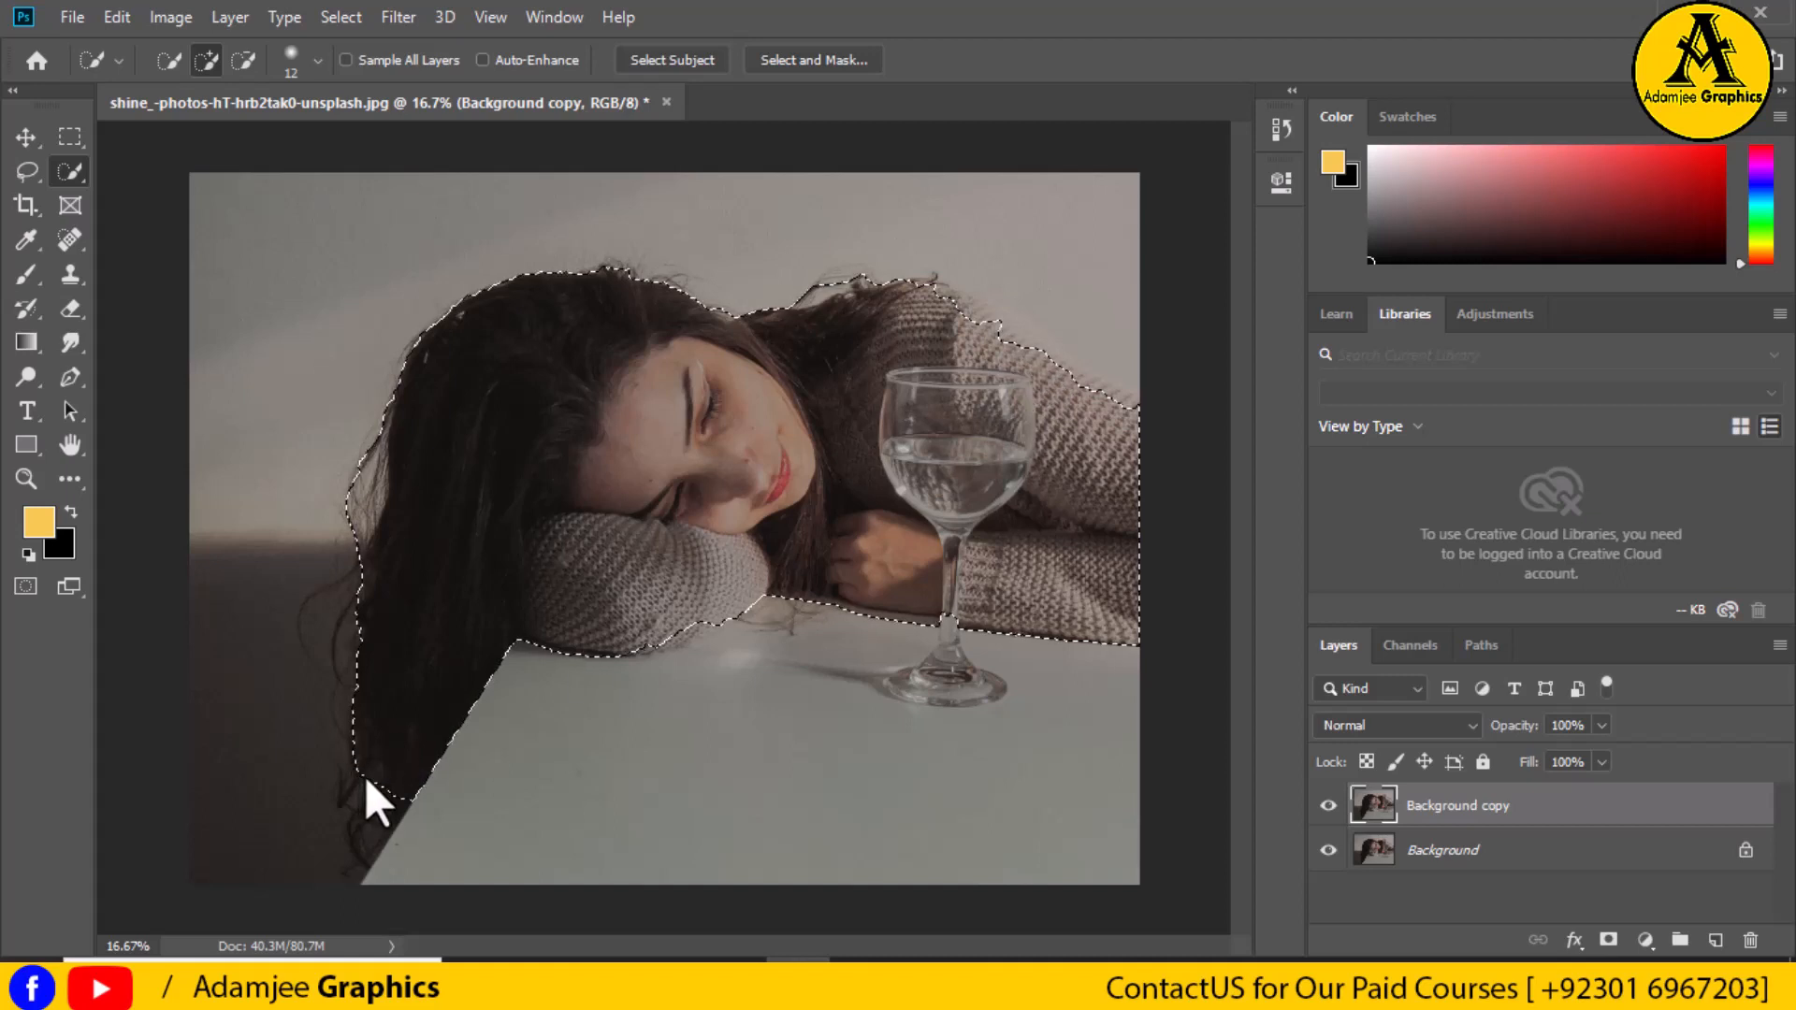
{"action": "left_click", "coordinate": [372, 829]}
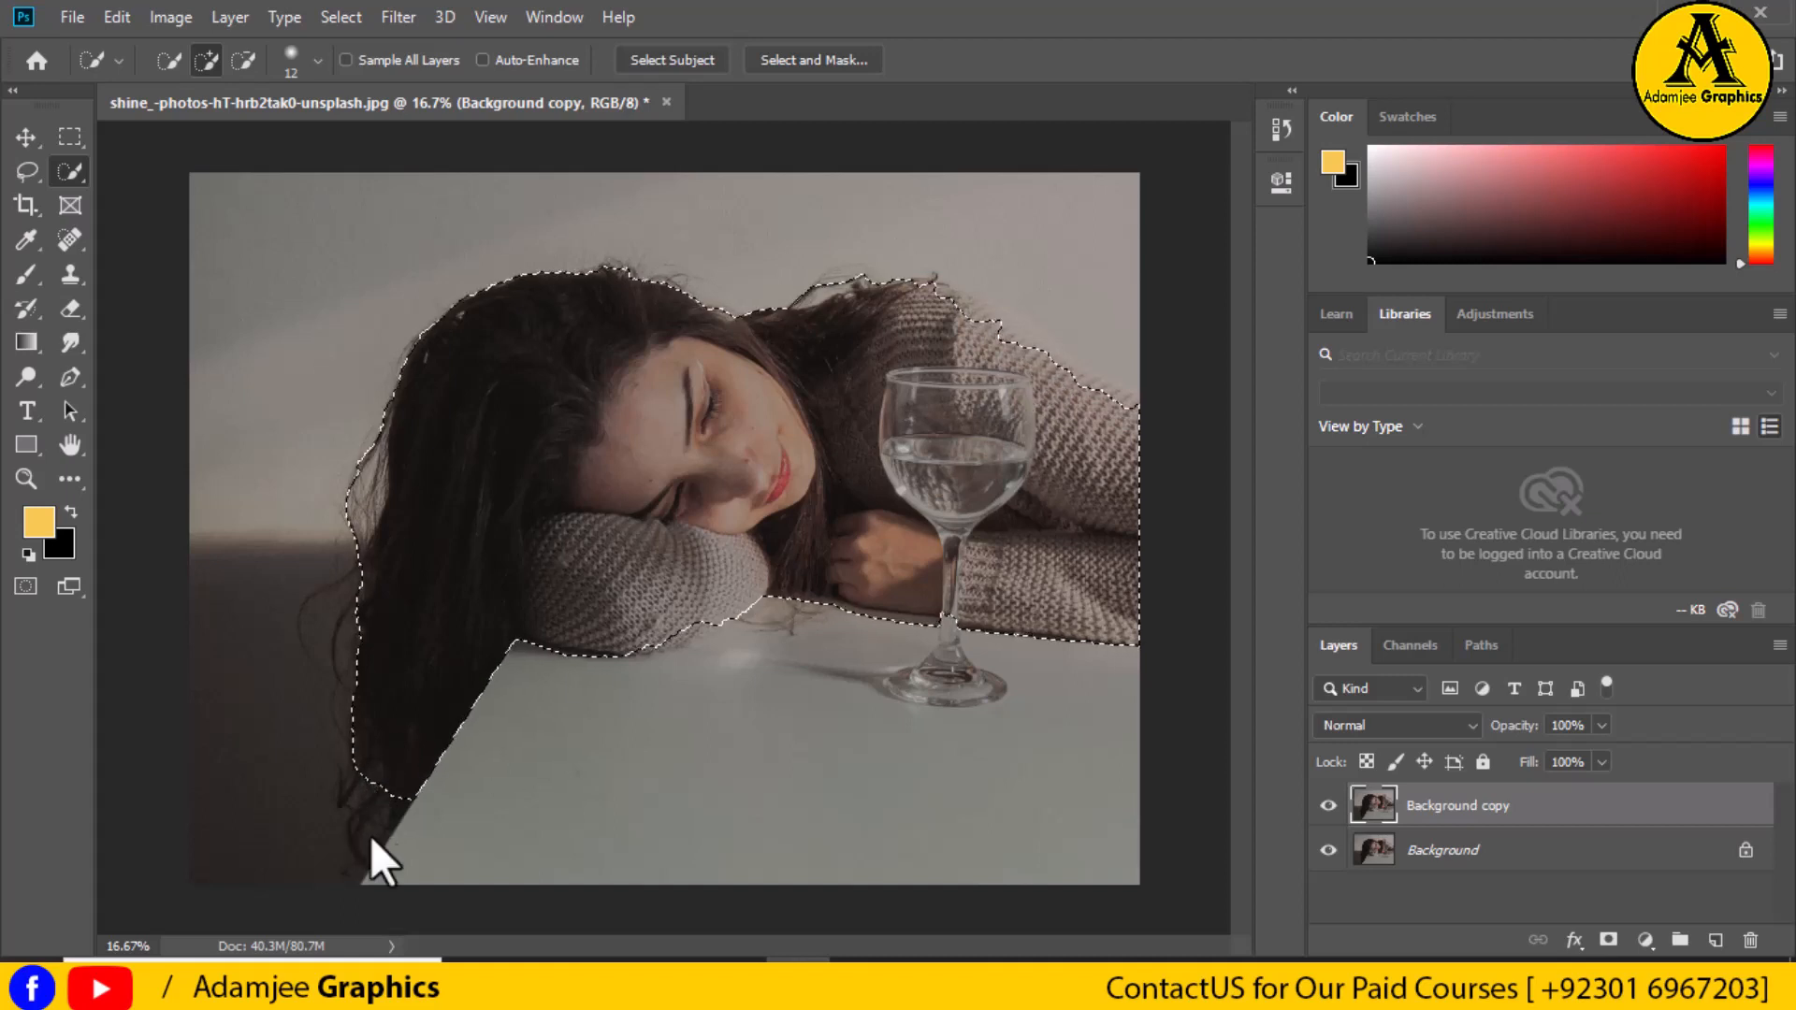
{"action": "left_click", "coordinate": [367, 793]}
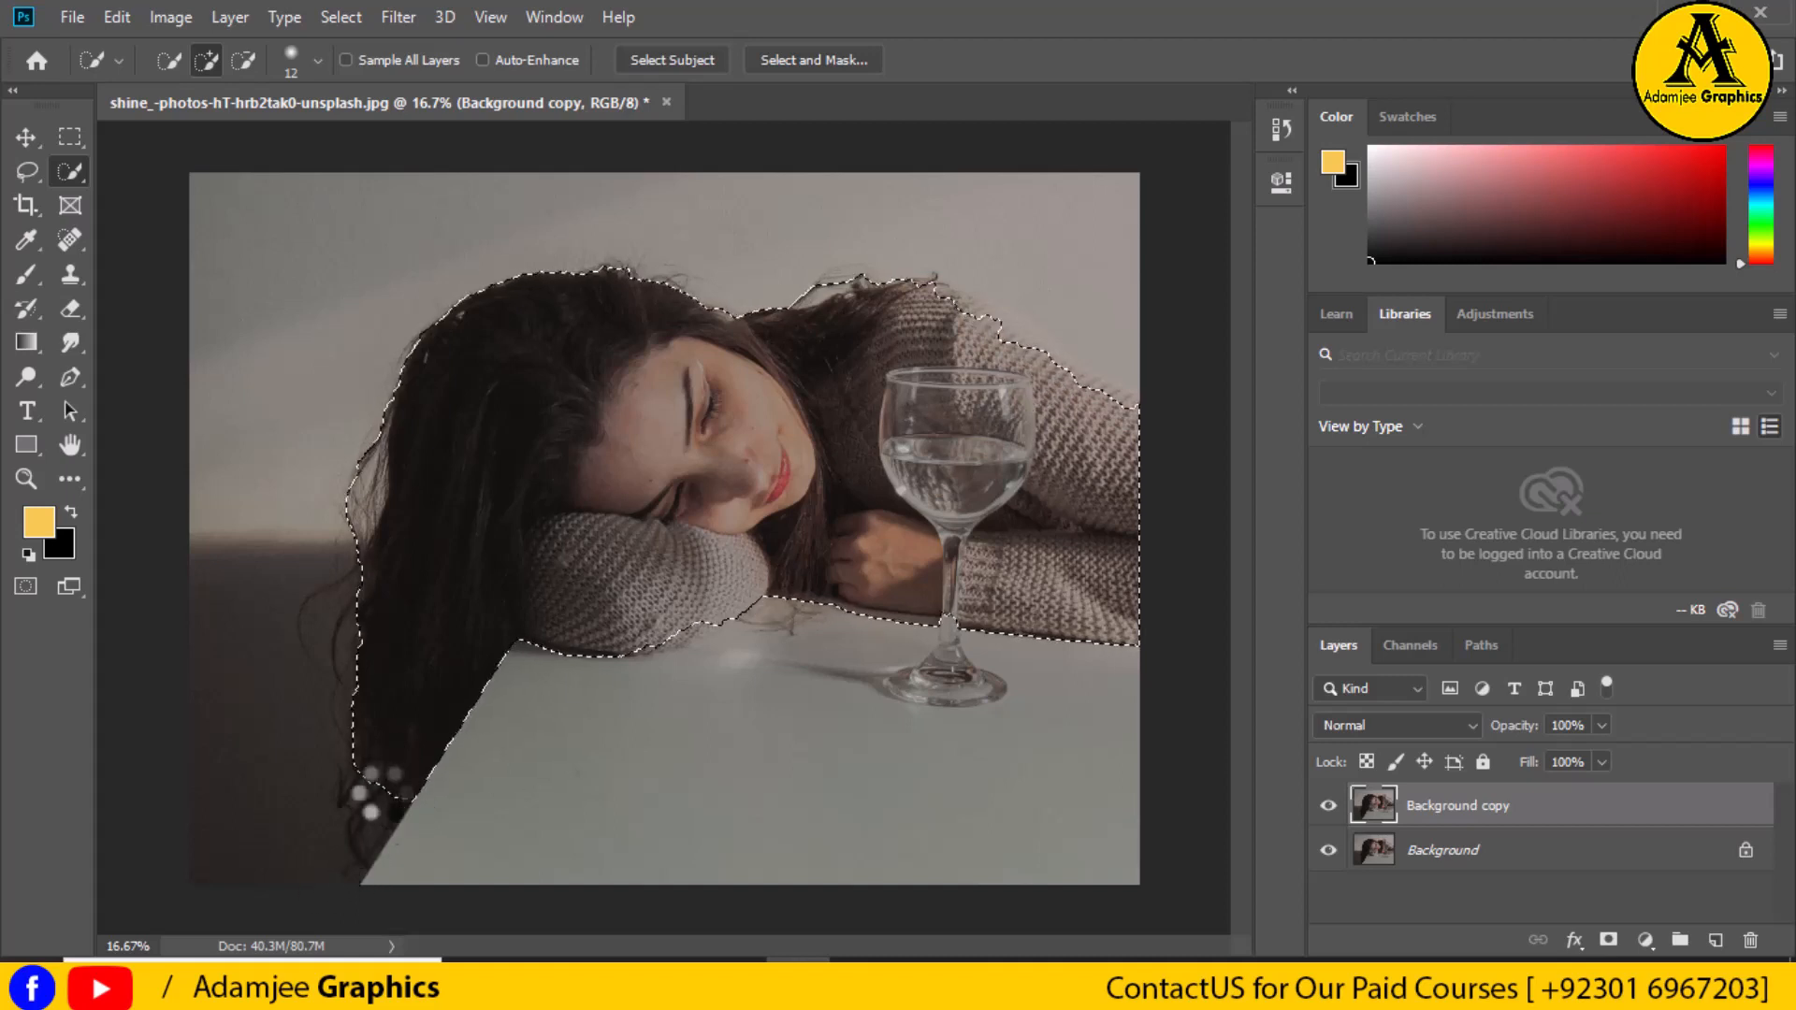
{"action": "left_click", "coordinate": [359, 853]}
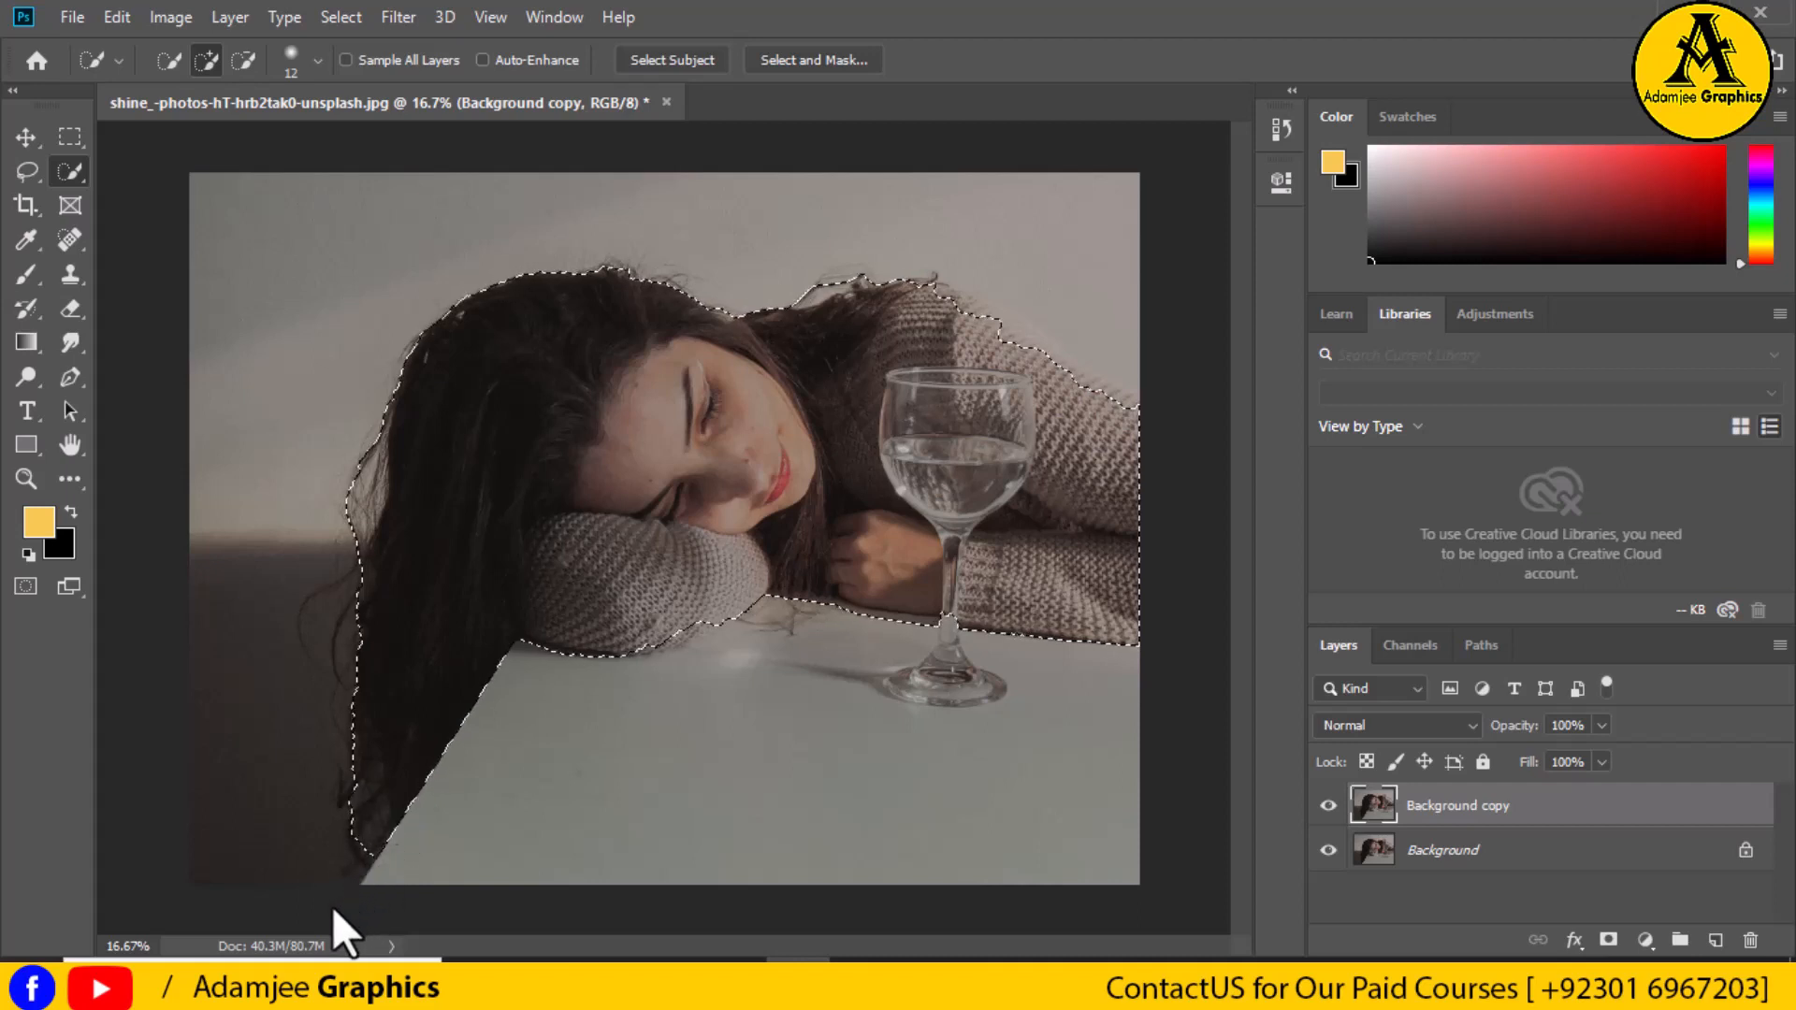
{"action": "left_click", "coordinate": [351, 856]}
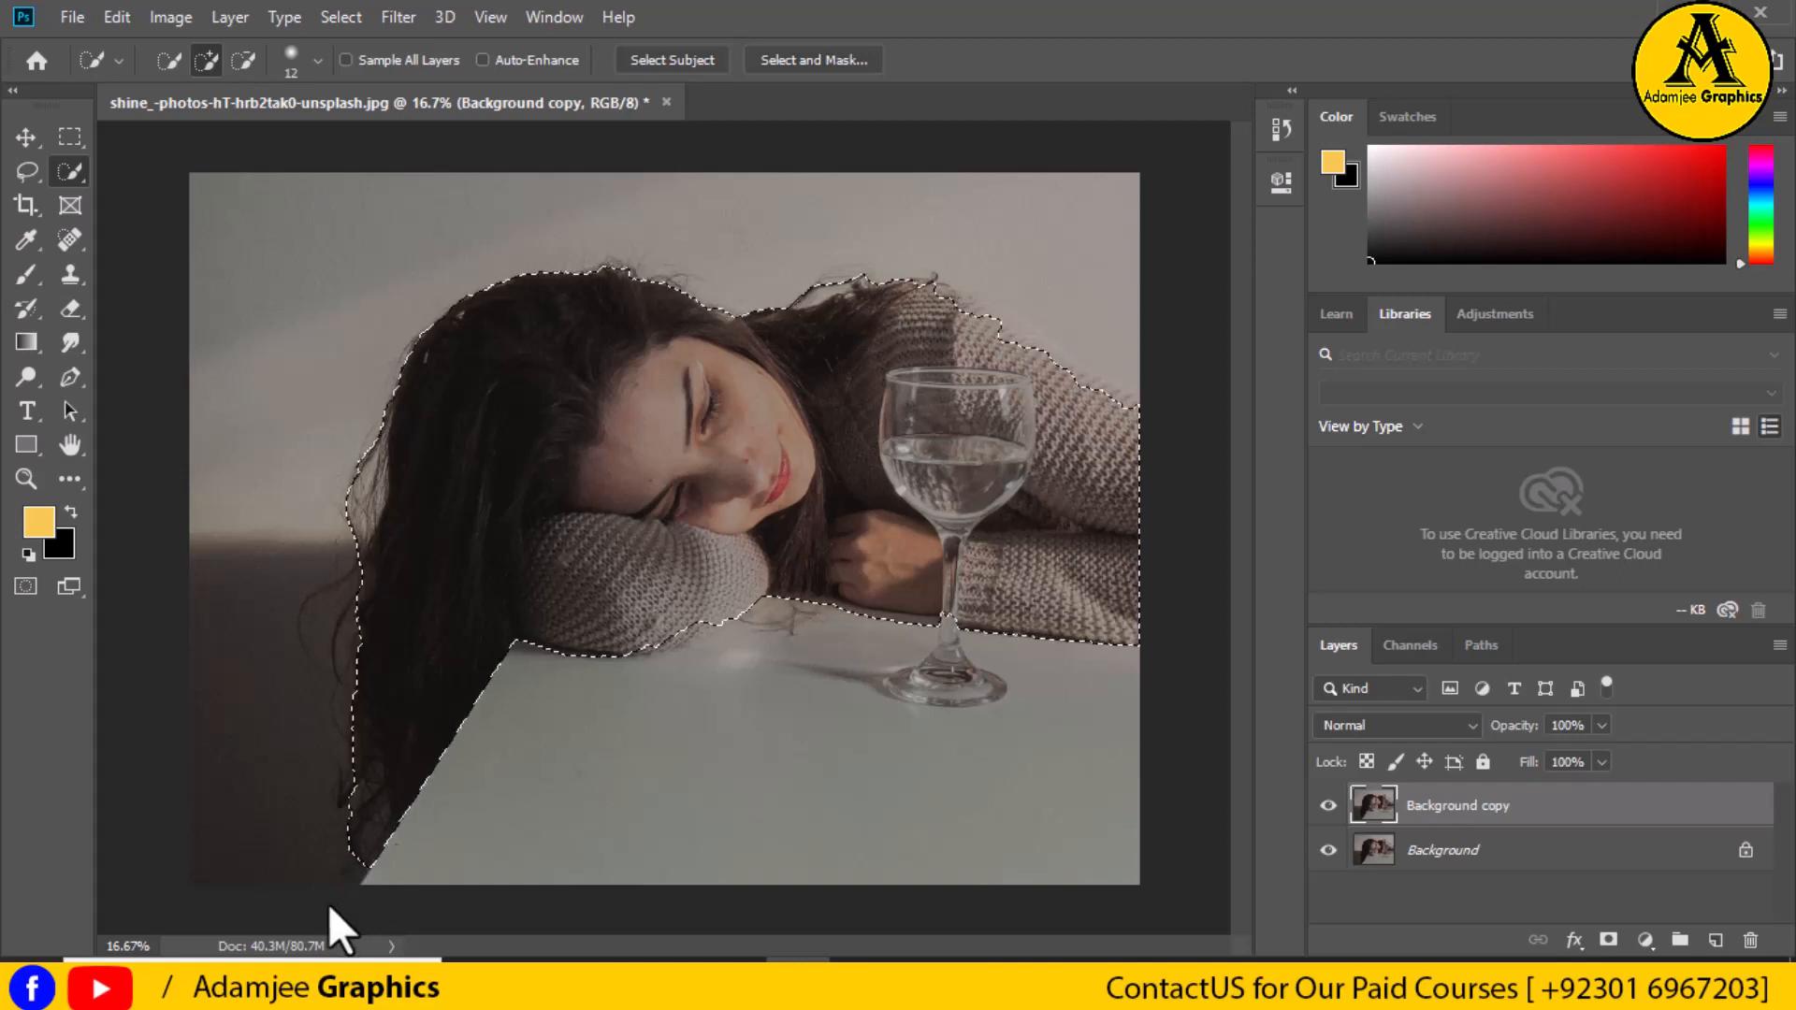
{"action": "left_click", "coordinate": [355, 862]}
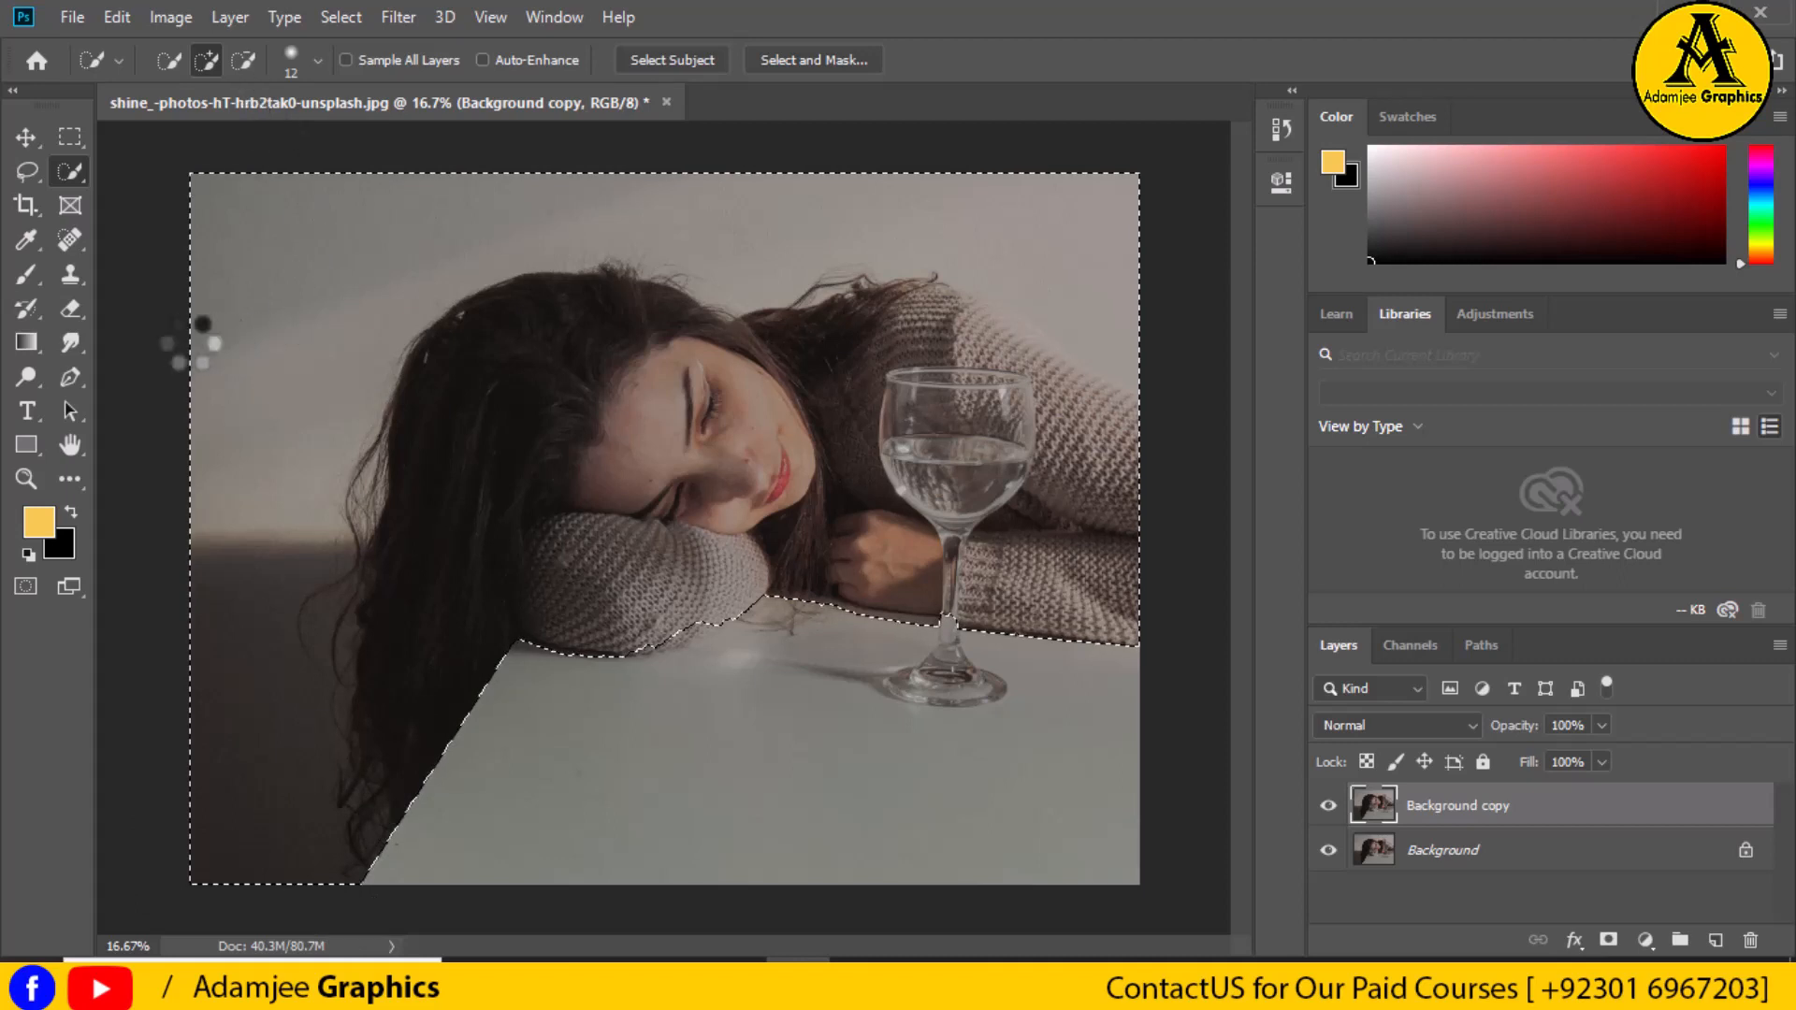
{"action": "key", "text": "alt"}
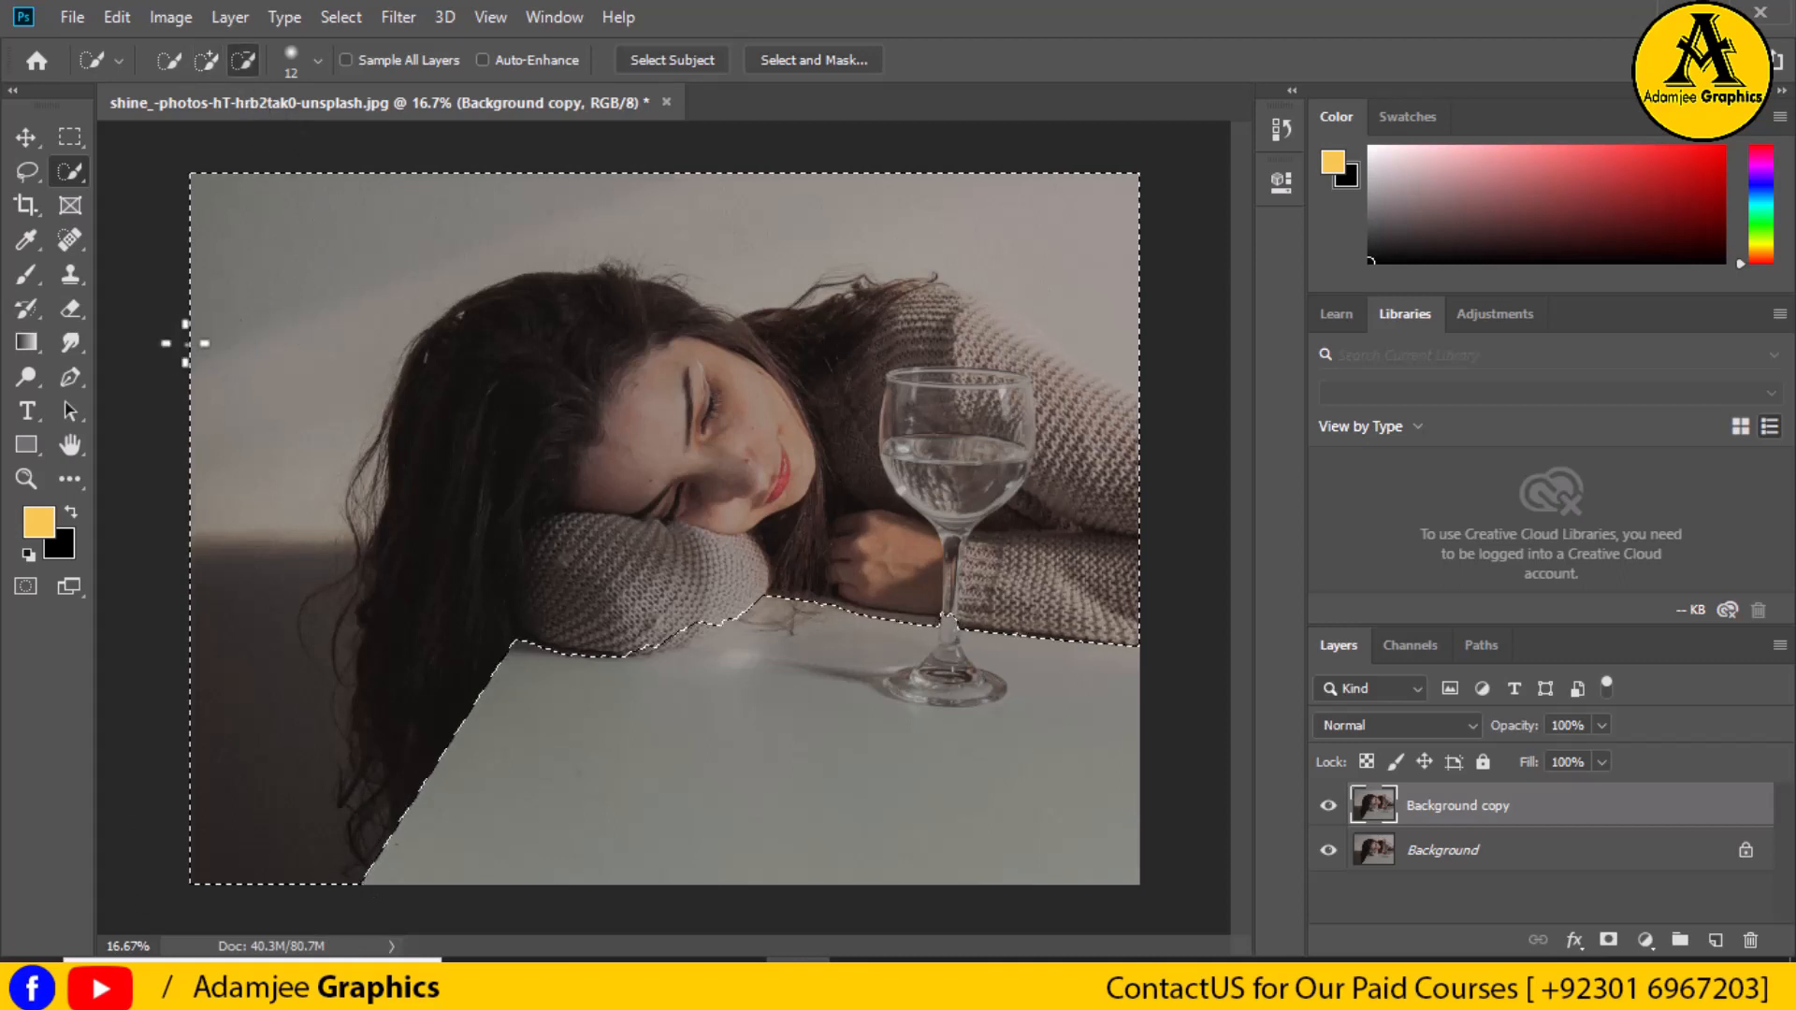
{"action": "left_click", "coordinate": [241, 366], "text": "alt"}
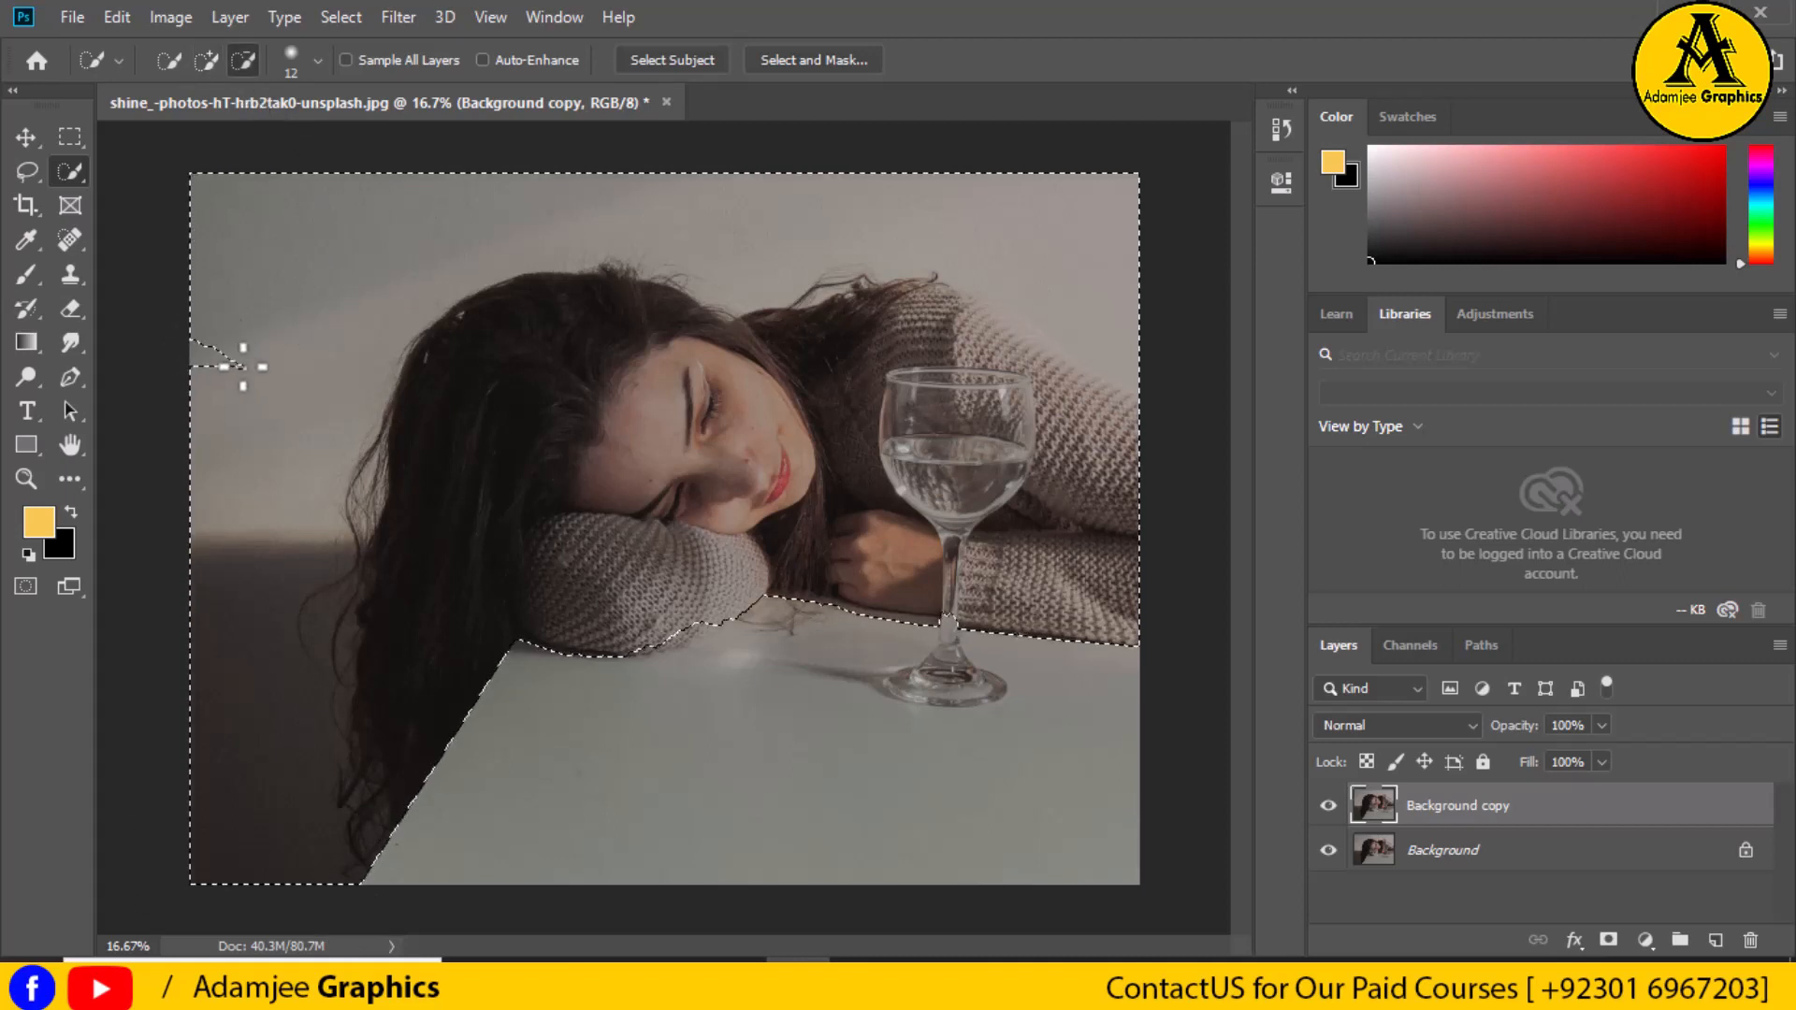
{"action": "key", "text": "ctrl+z"}
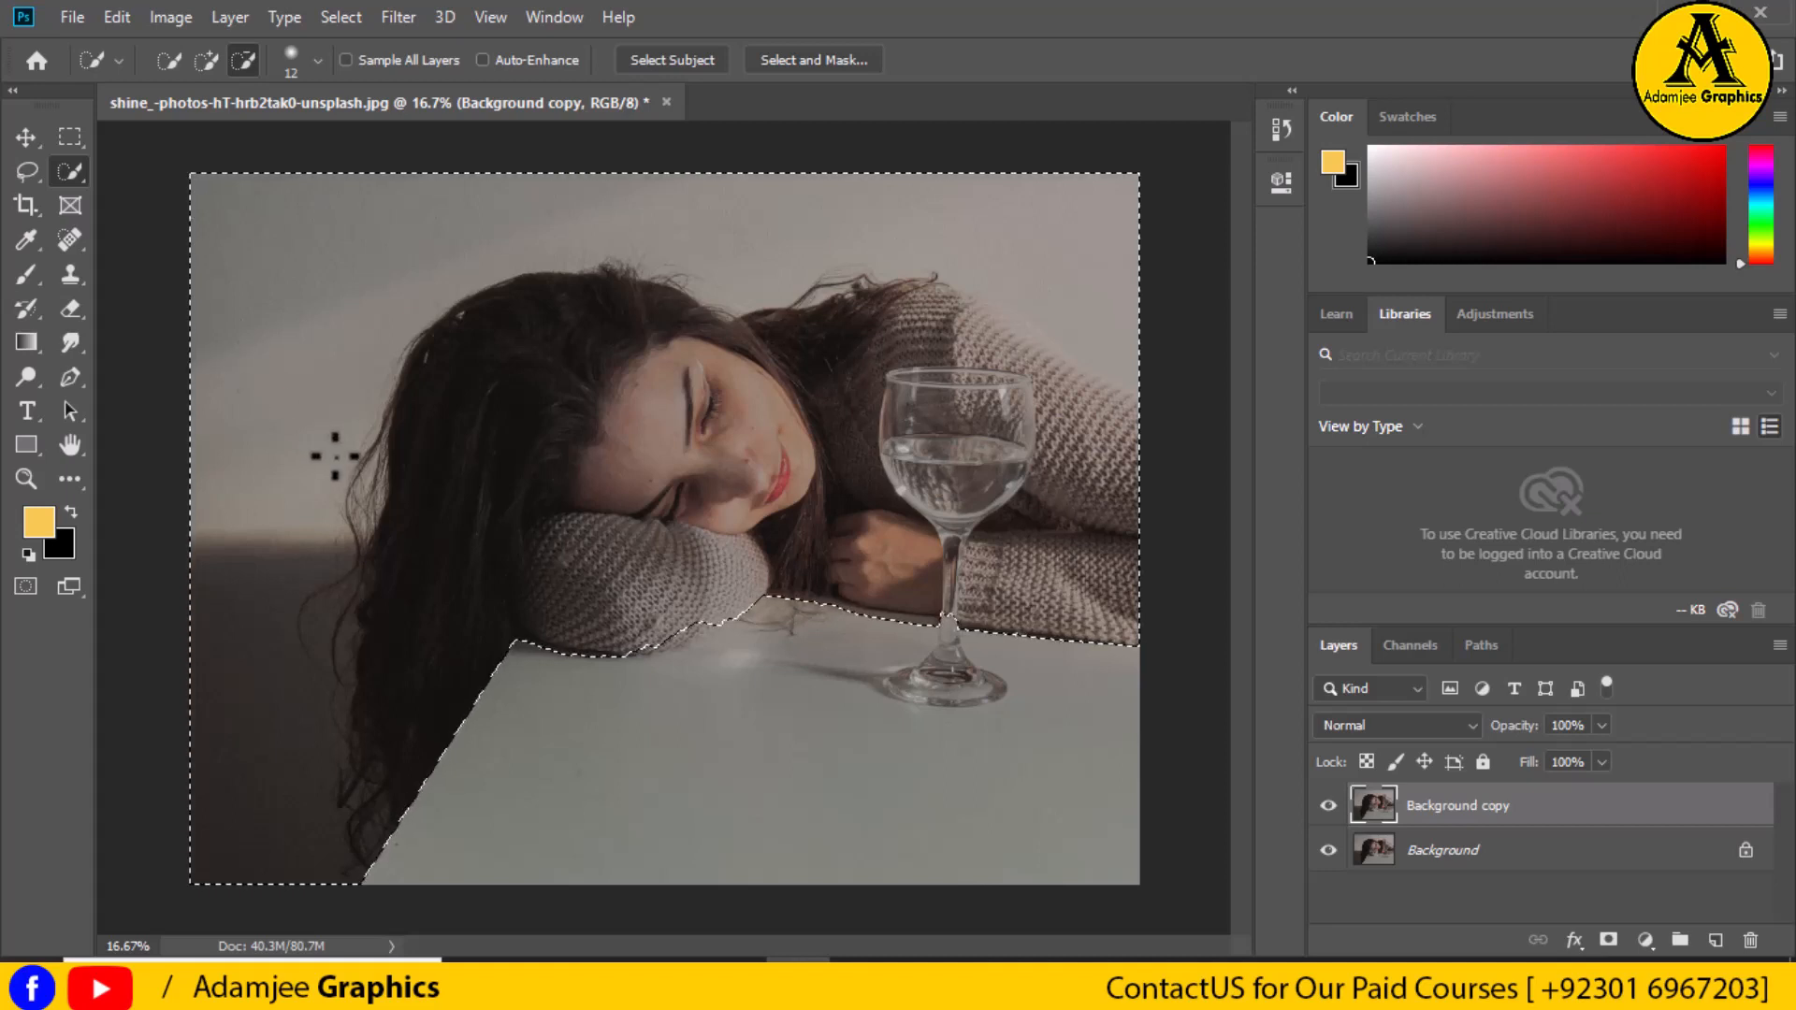
{"action": "left_click", "coordinate": [387, 561]}
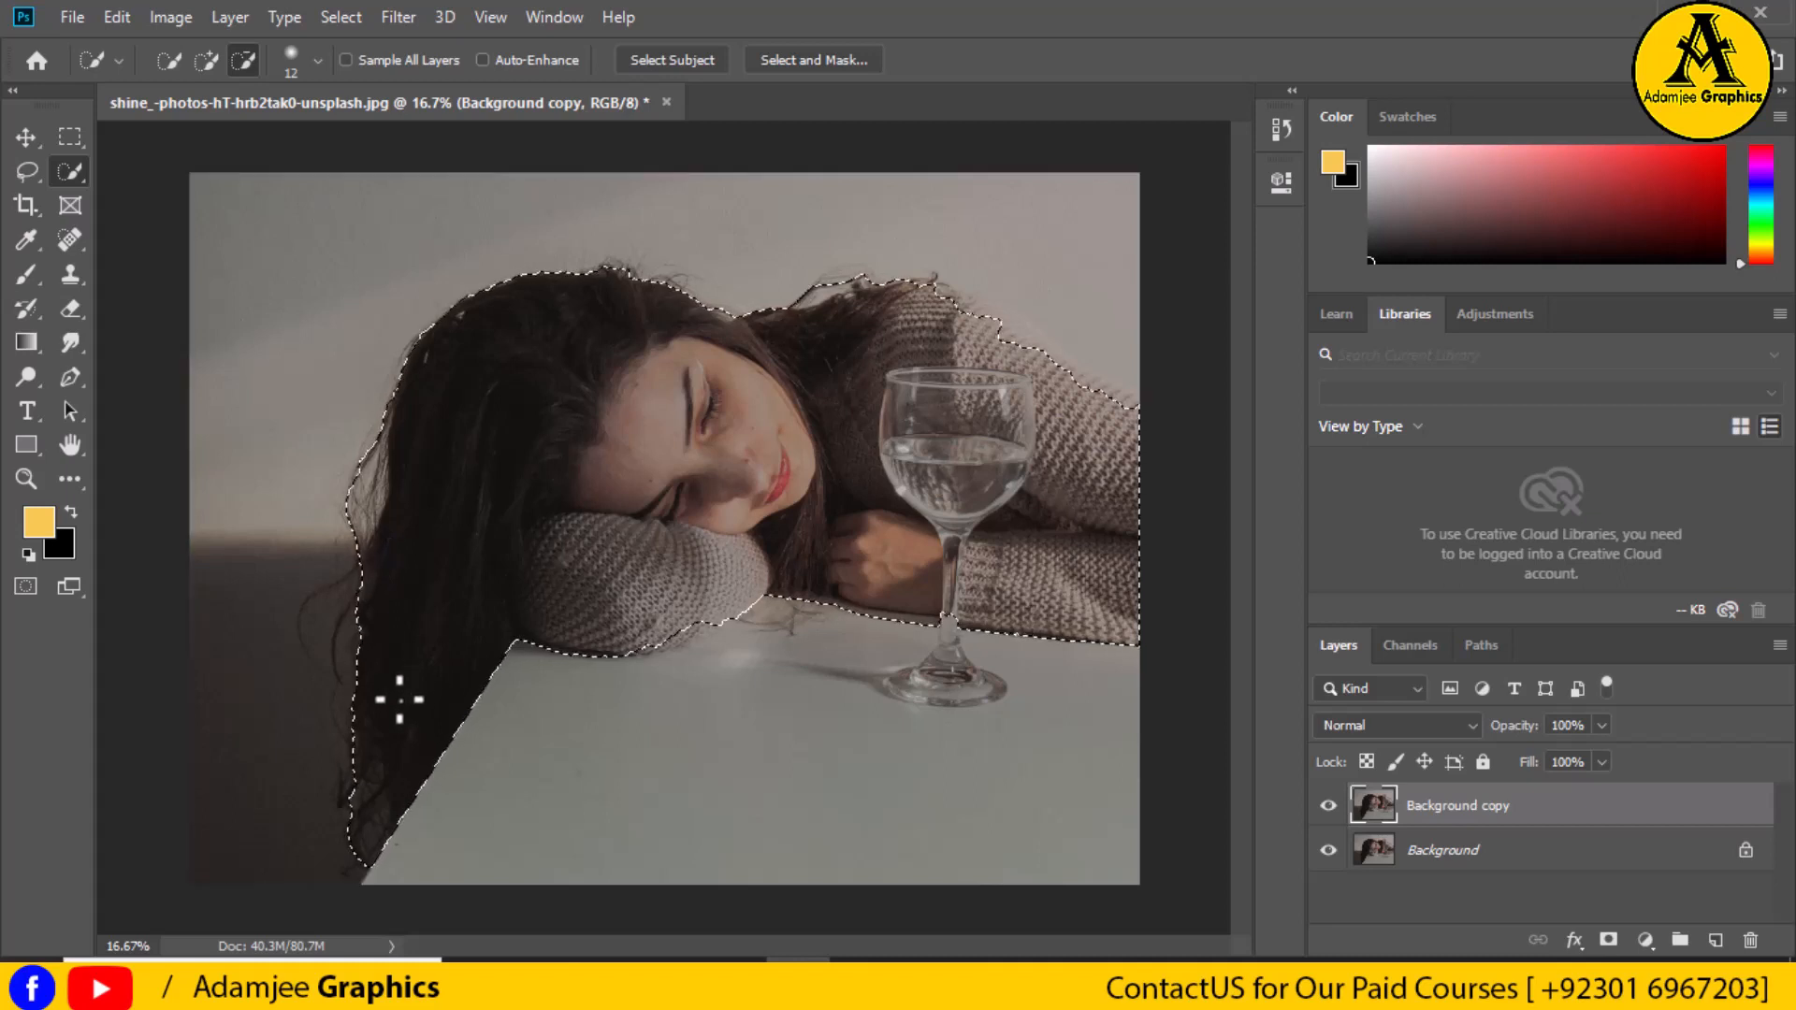
{"action": "left_click", "coordinate": [206, 61]}
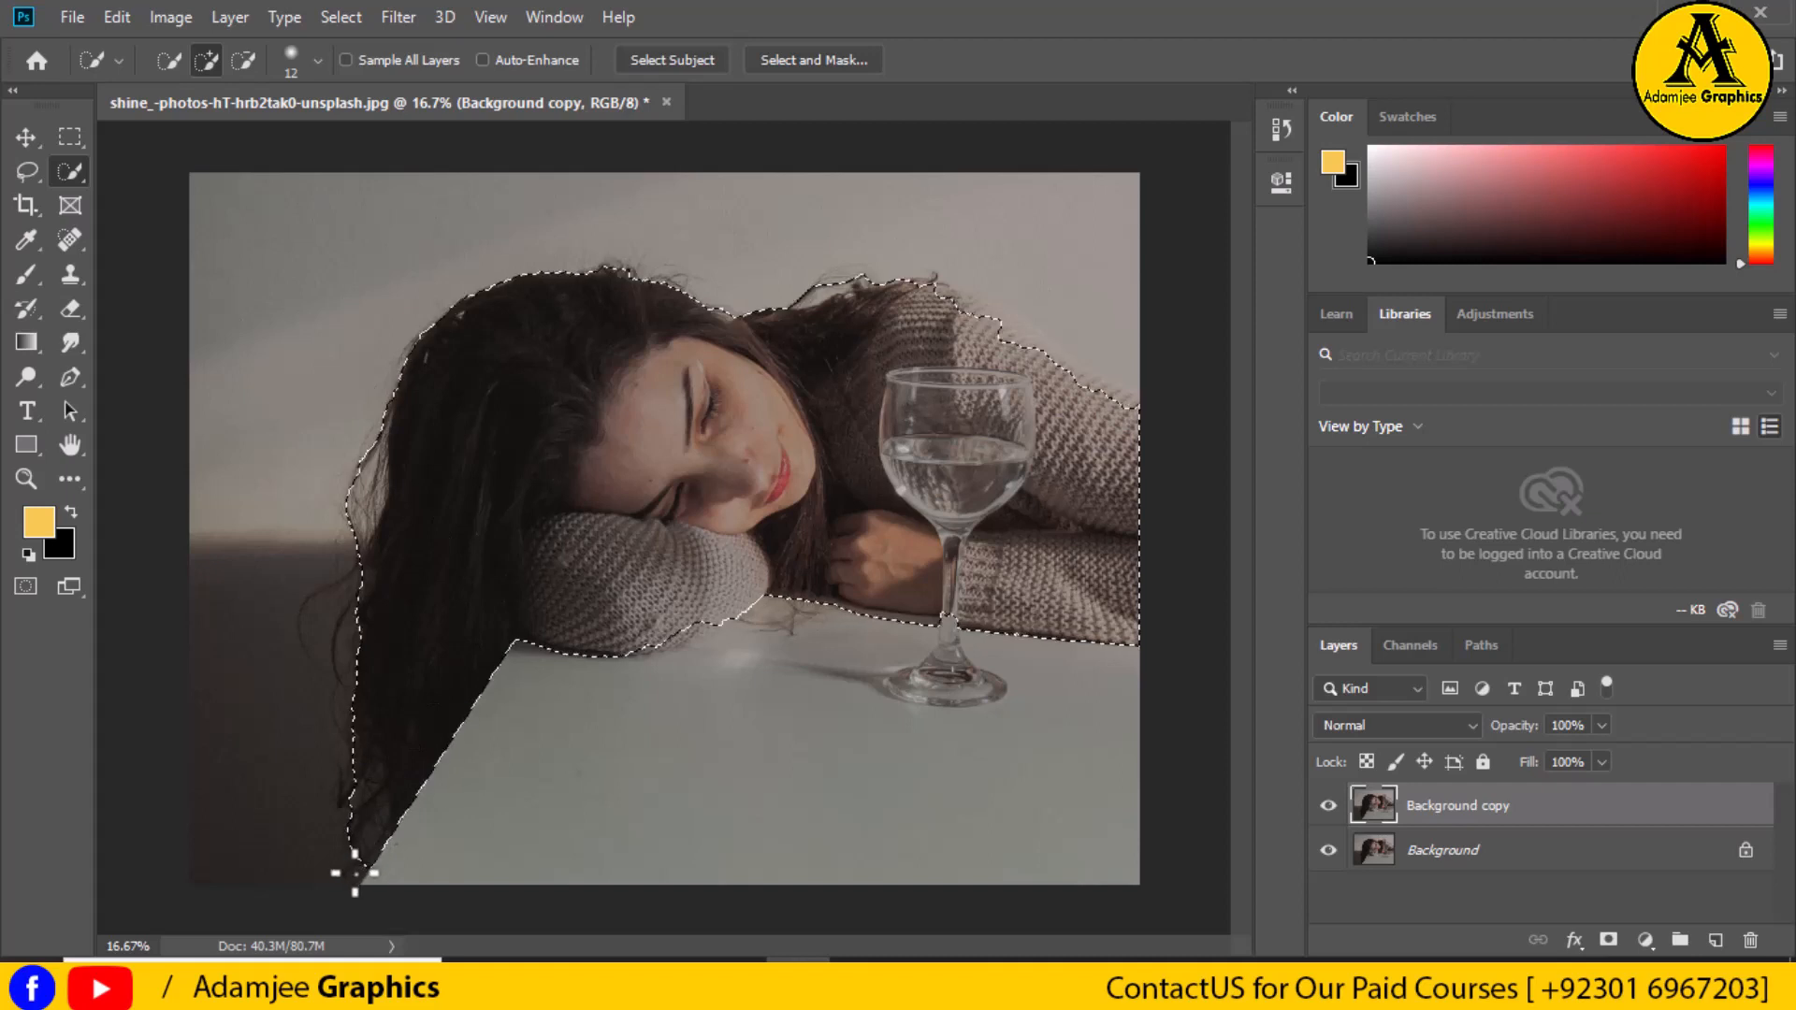
{"action": "mouse_move", "coordinate": [351, 883]}
{"action": "left_mouse_down"}
{"action": "mouse_move", "coordinate": [401, 854]}
{"action": "mouse_move", "coordinate": [453, 689]}
{"action": "mouse_move", "coordinate": [433, 714]}
{"action": "left_mouse_up"}
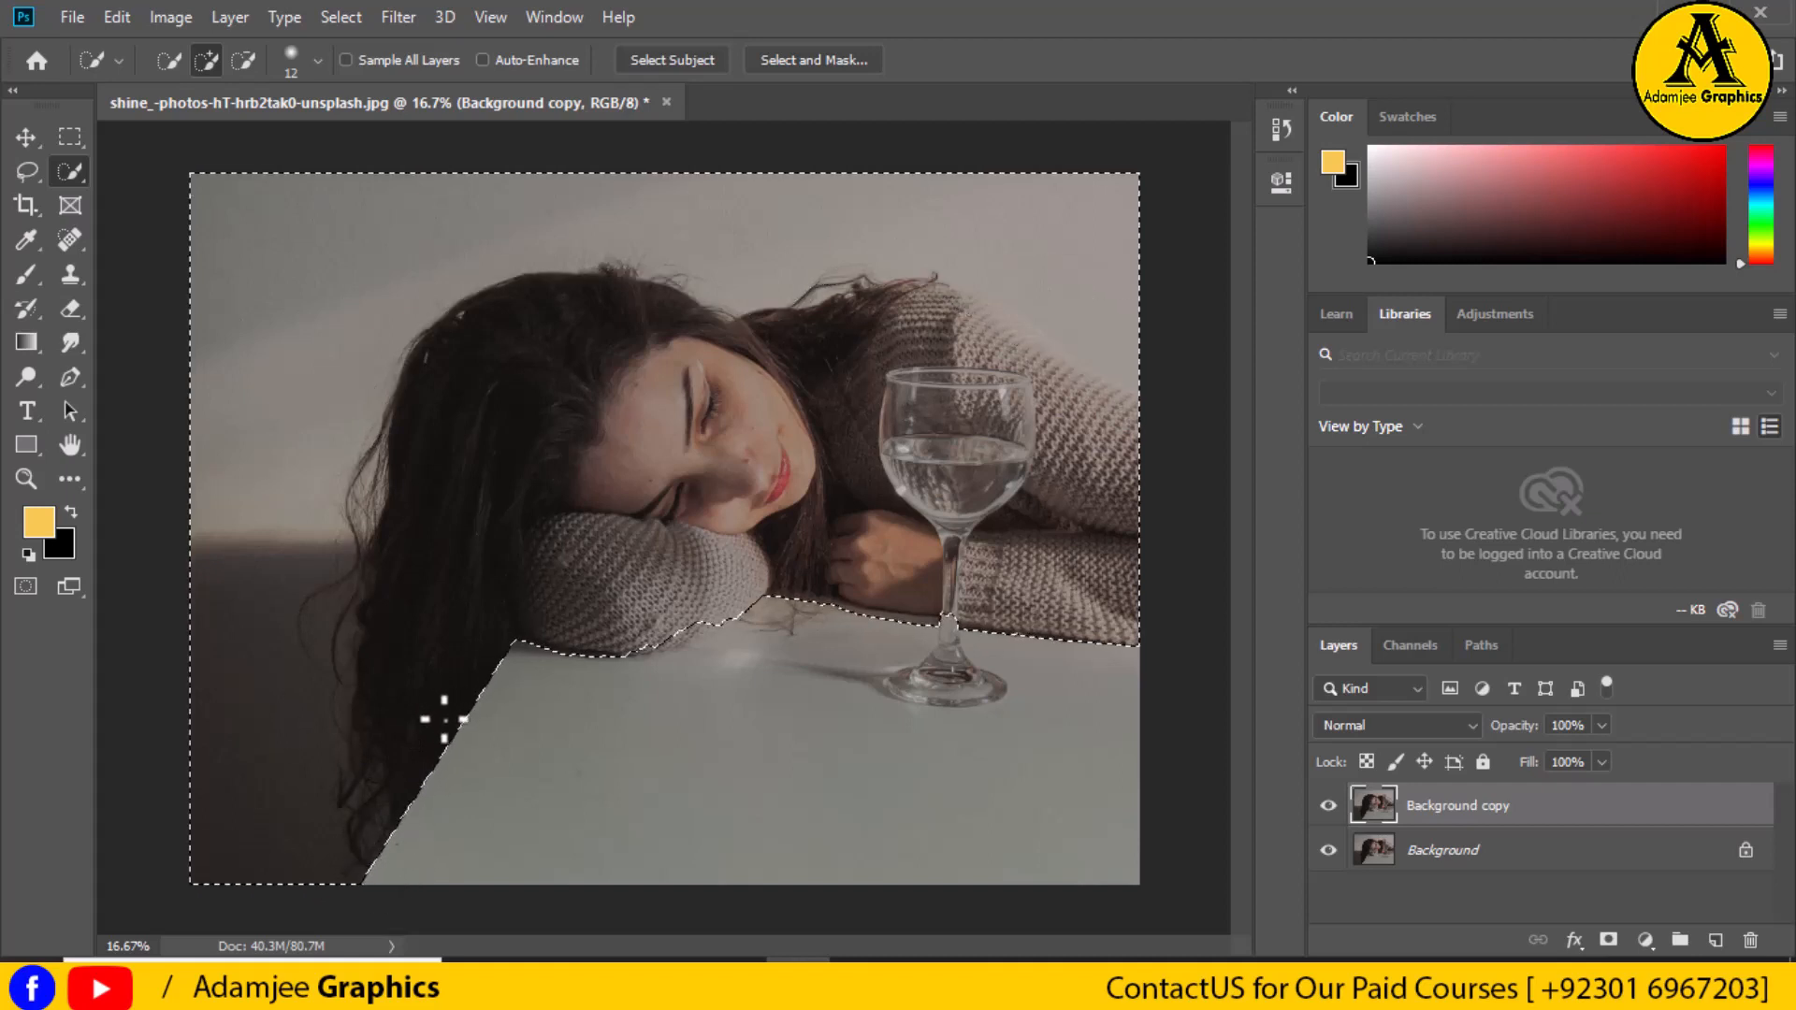
{"action": "key", "text": "ctrl+z"}
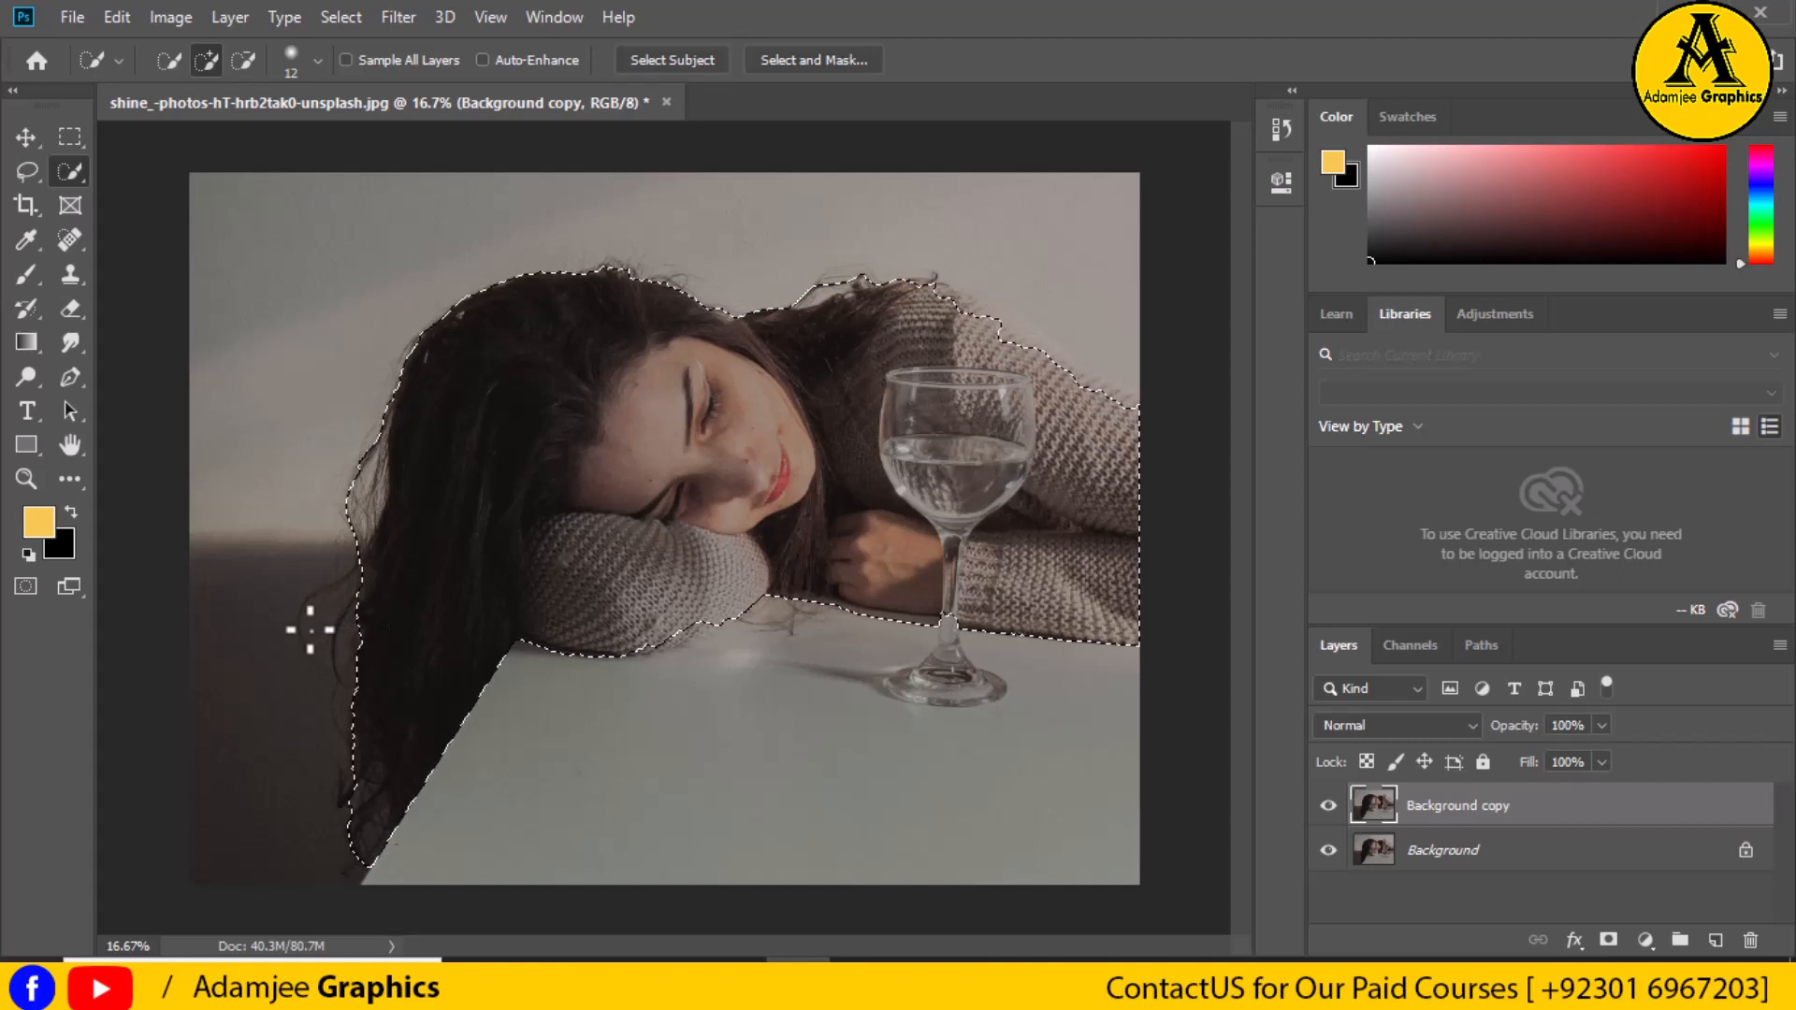
{"action": "left_click", "coordinate": [363, 630]}
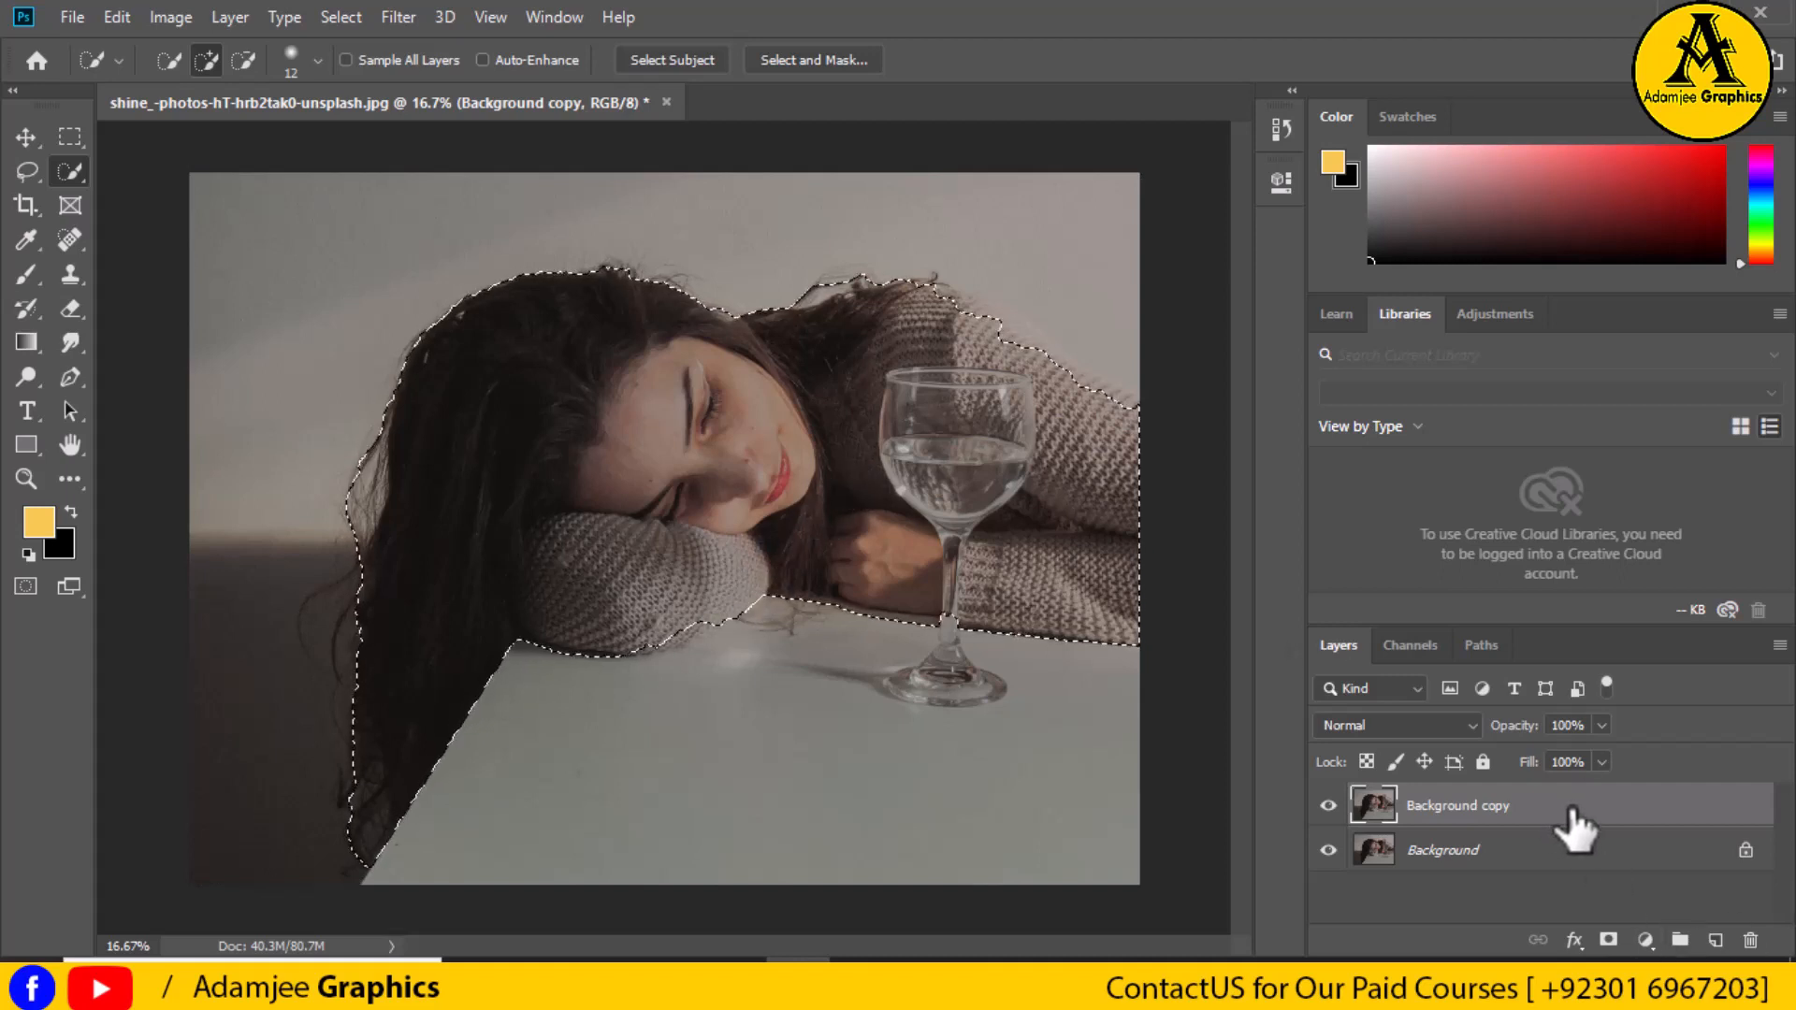
Add a Curves adjustment layer masked to the selected woman and raise the RGB curve around the midtones to brighten her.
{"action": "left_click", "coordinate": [1644, 939]}
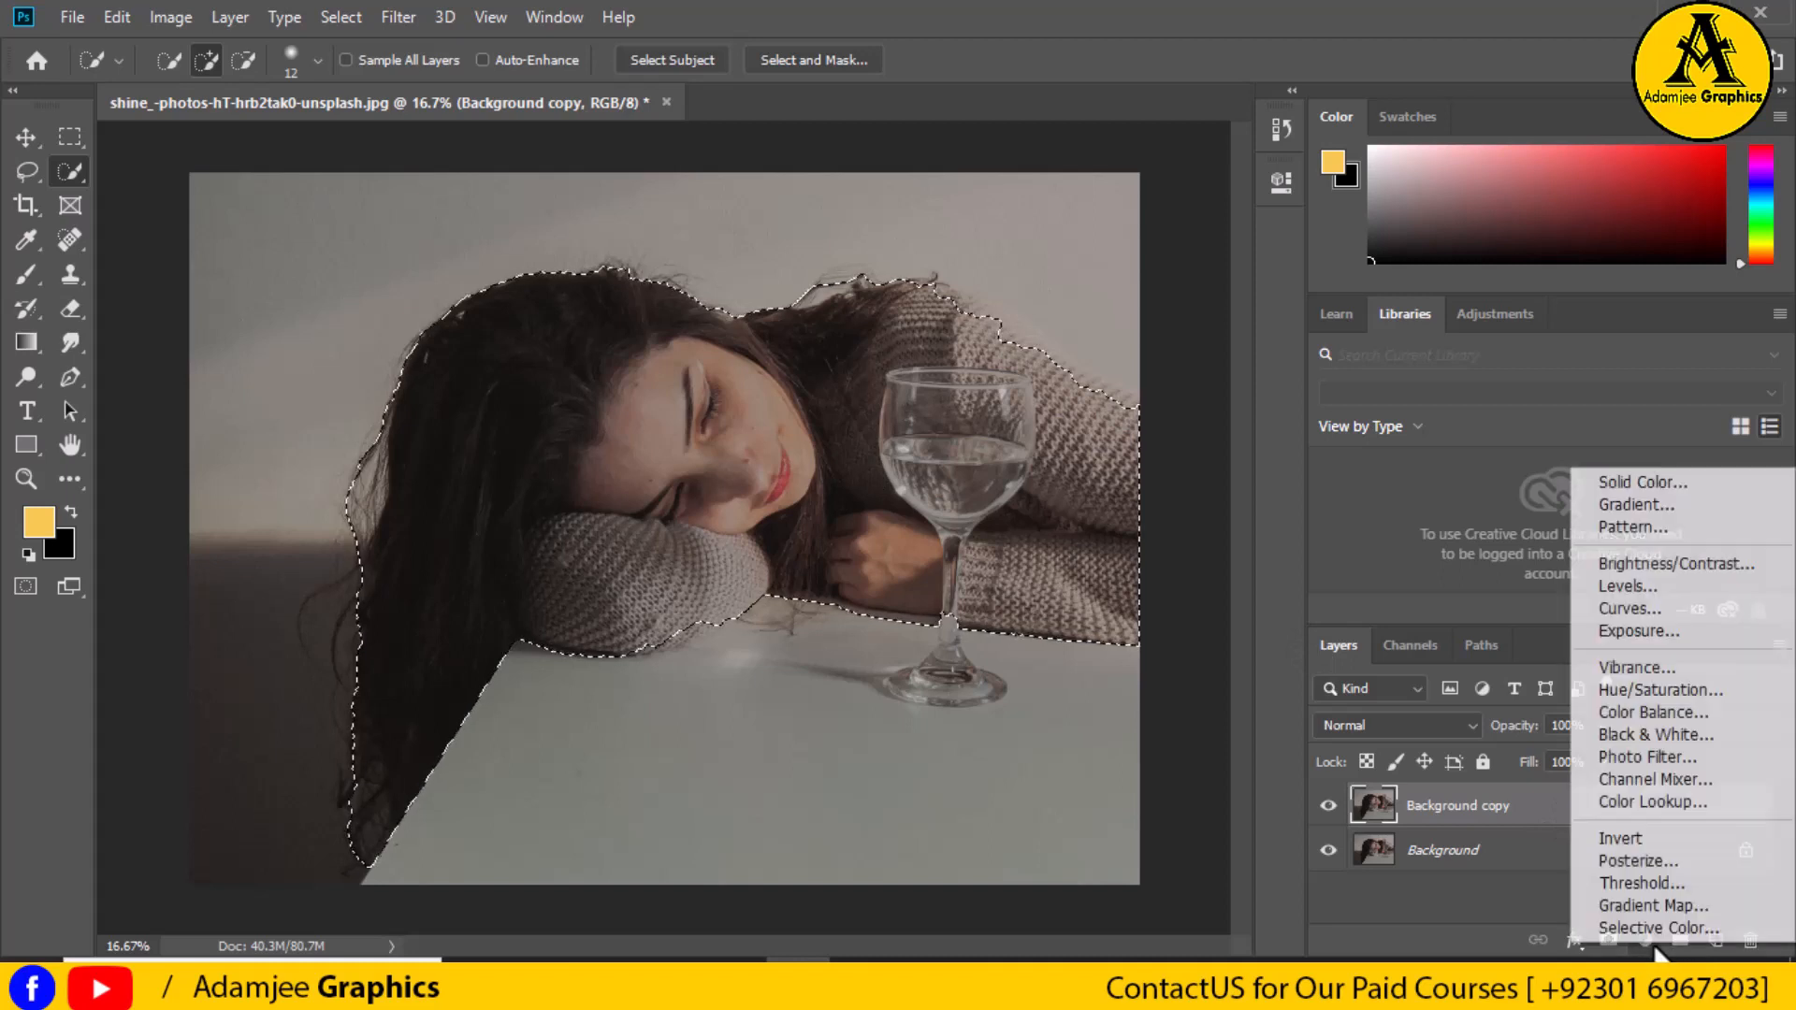
{"action": "left_click", "coordinate": [1650, 629]}
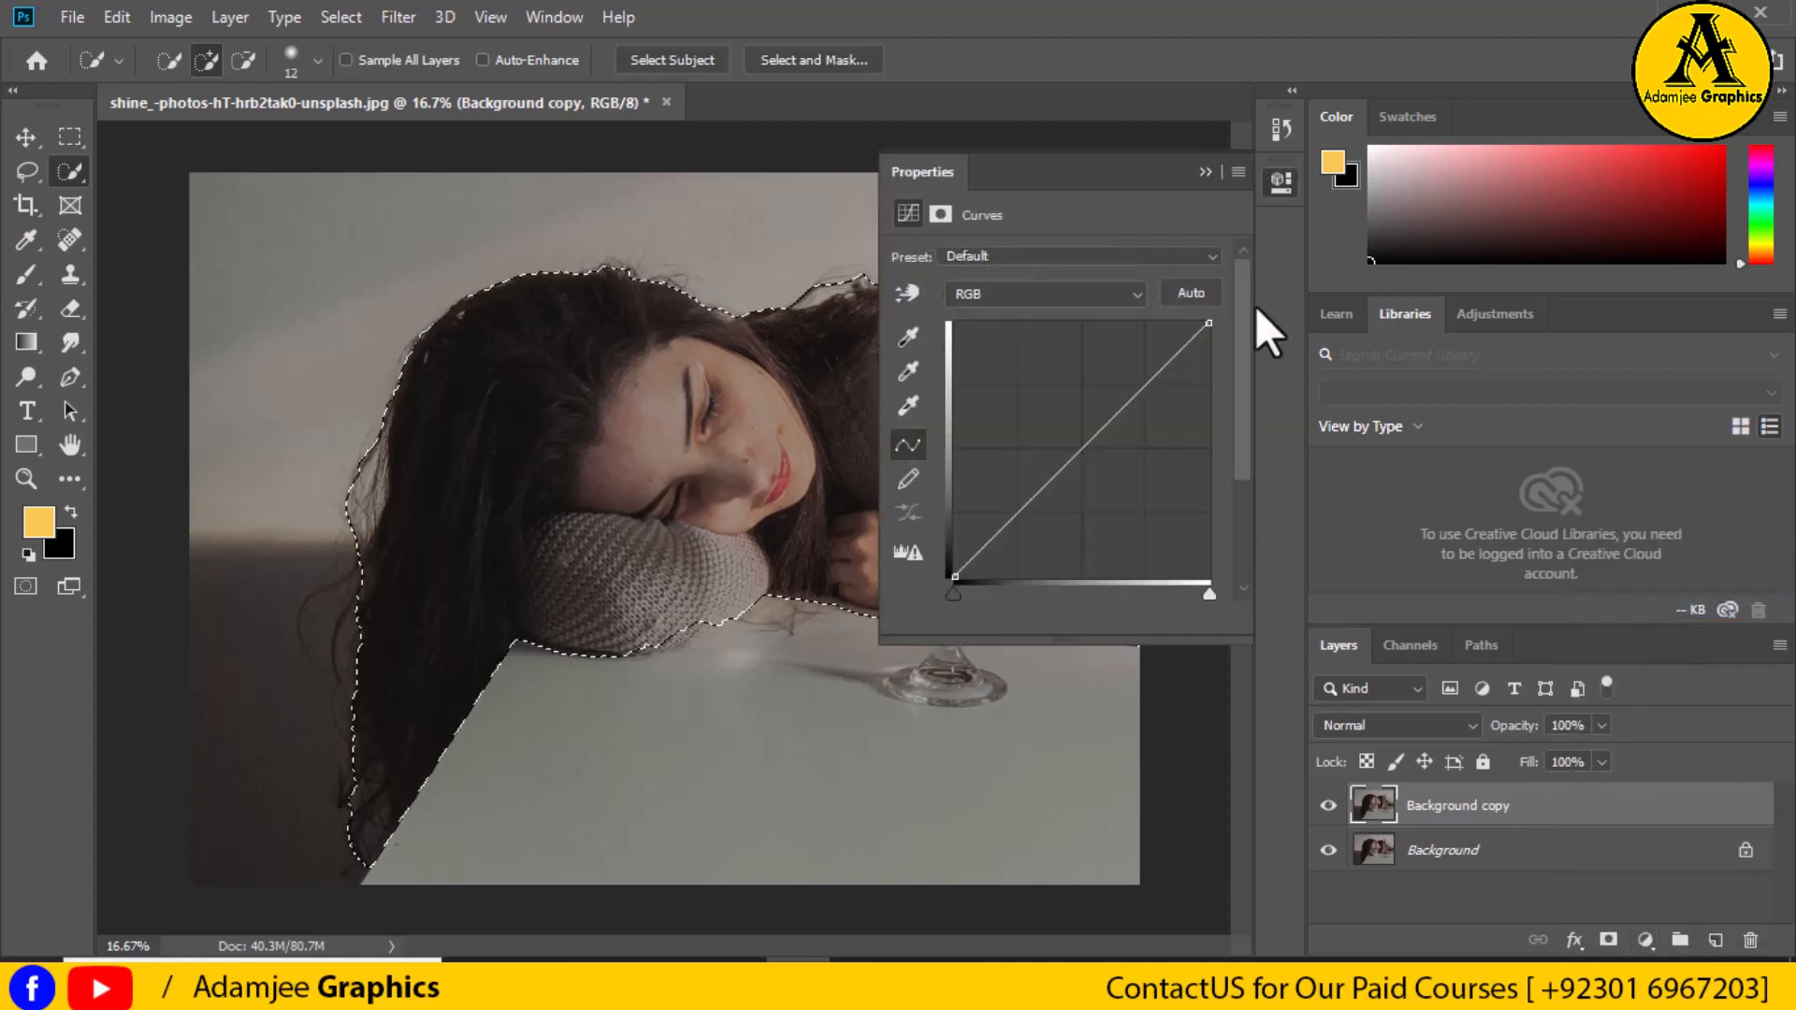
{"action": "left_click_drag", "start_coordinate": [1129, 410], "coordinate": [1071, 387]}
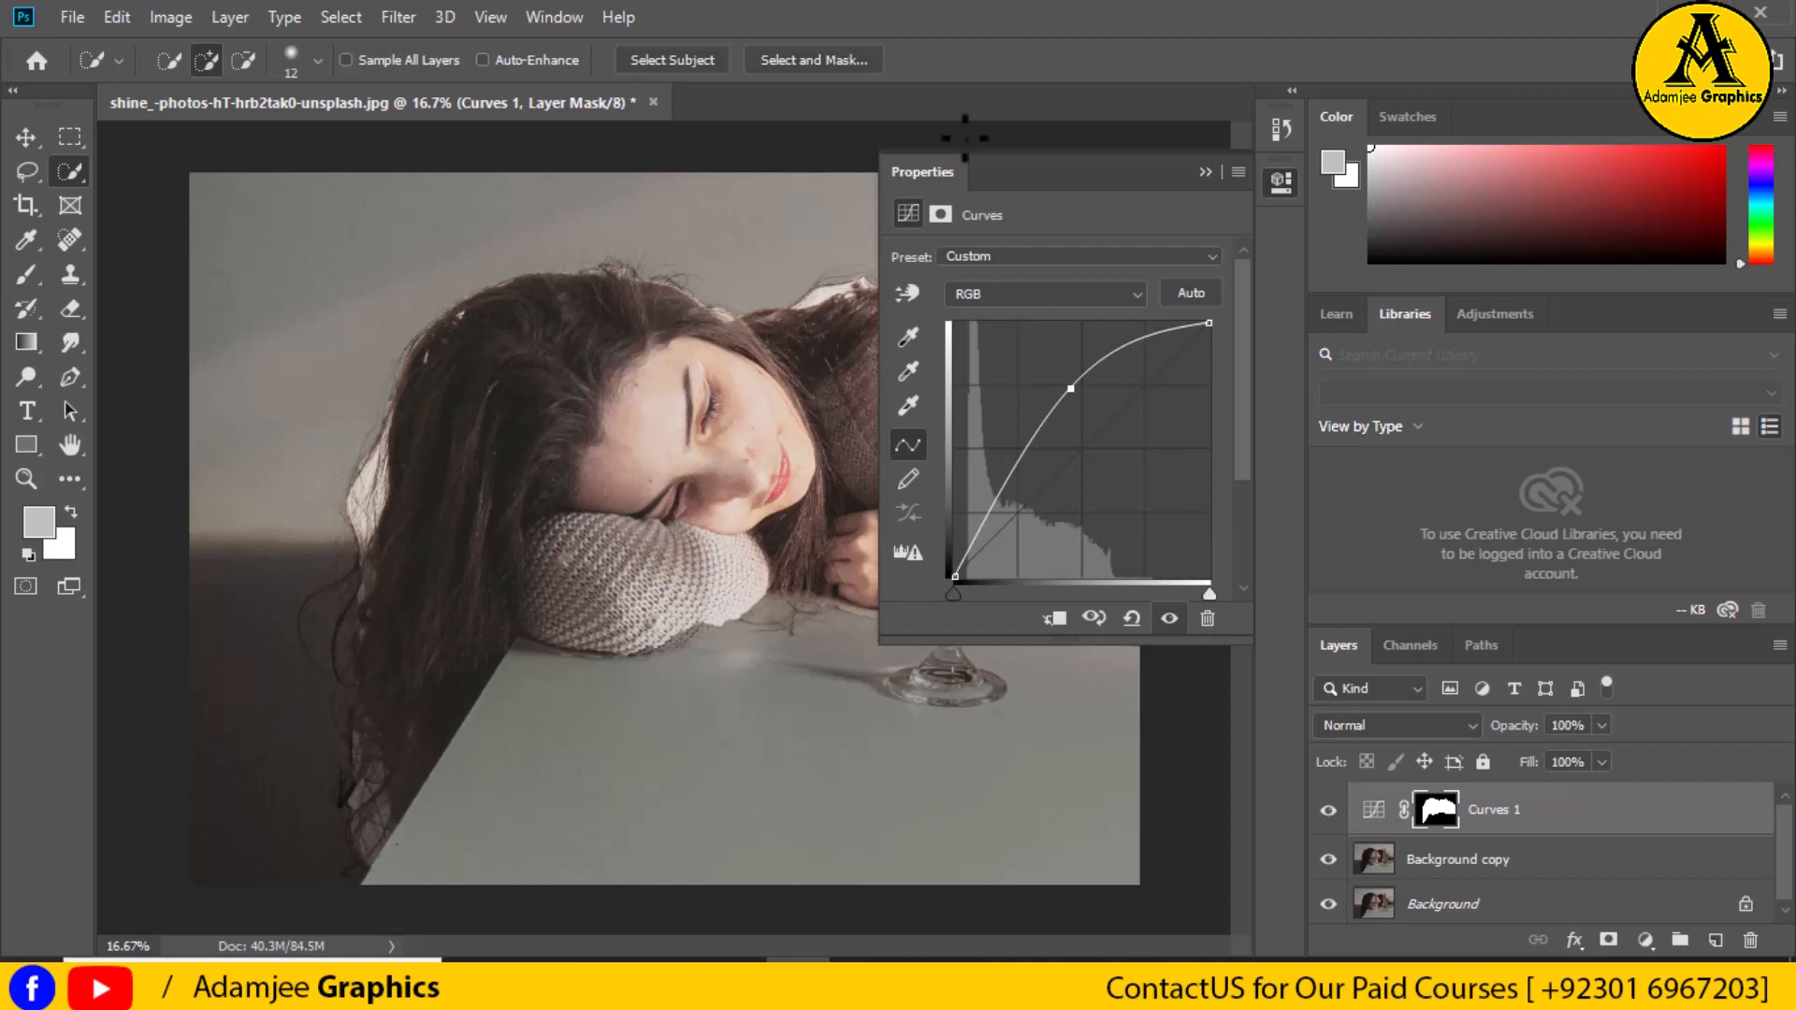
{"action": "left_click", "coordinate": [940, 214]}
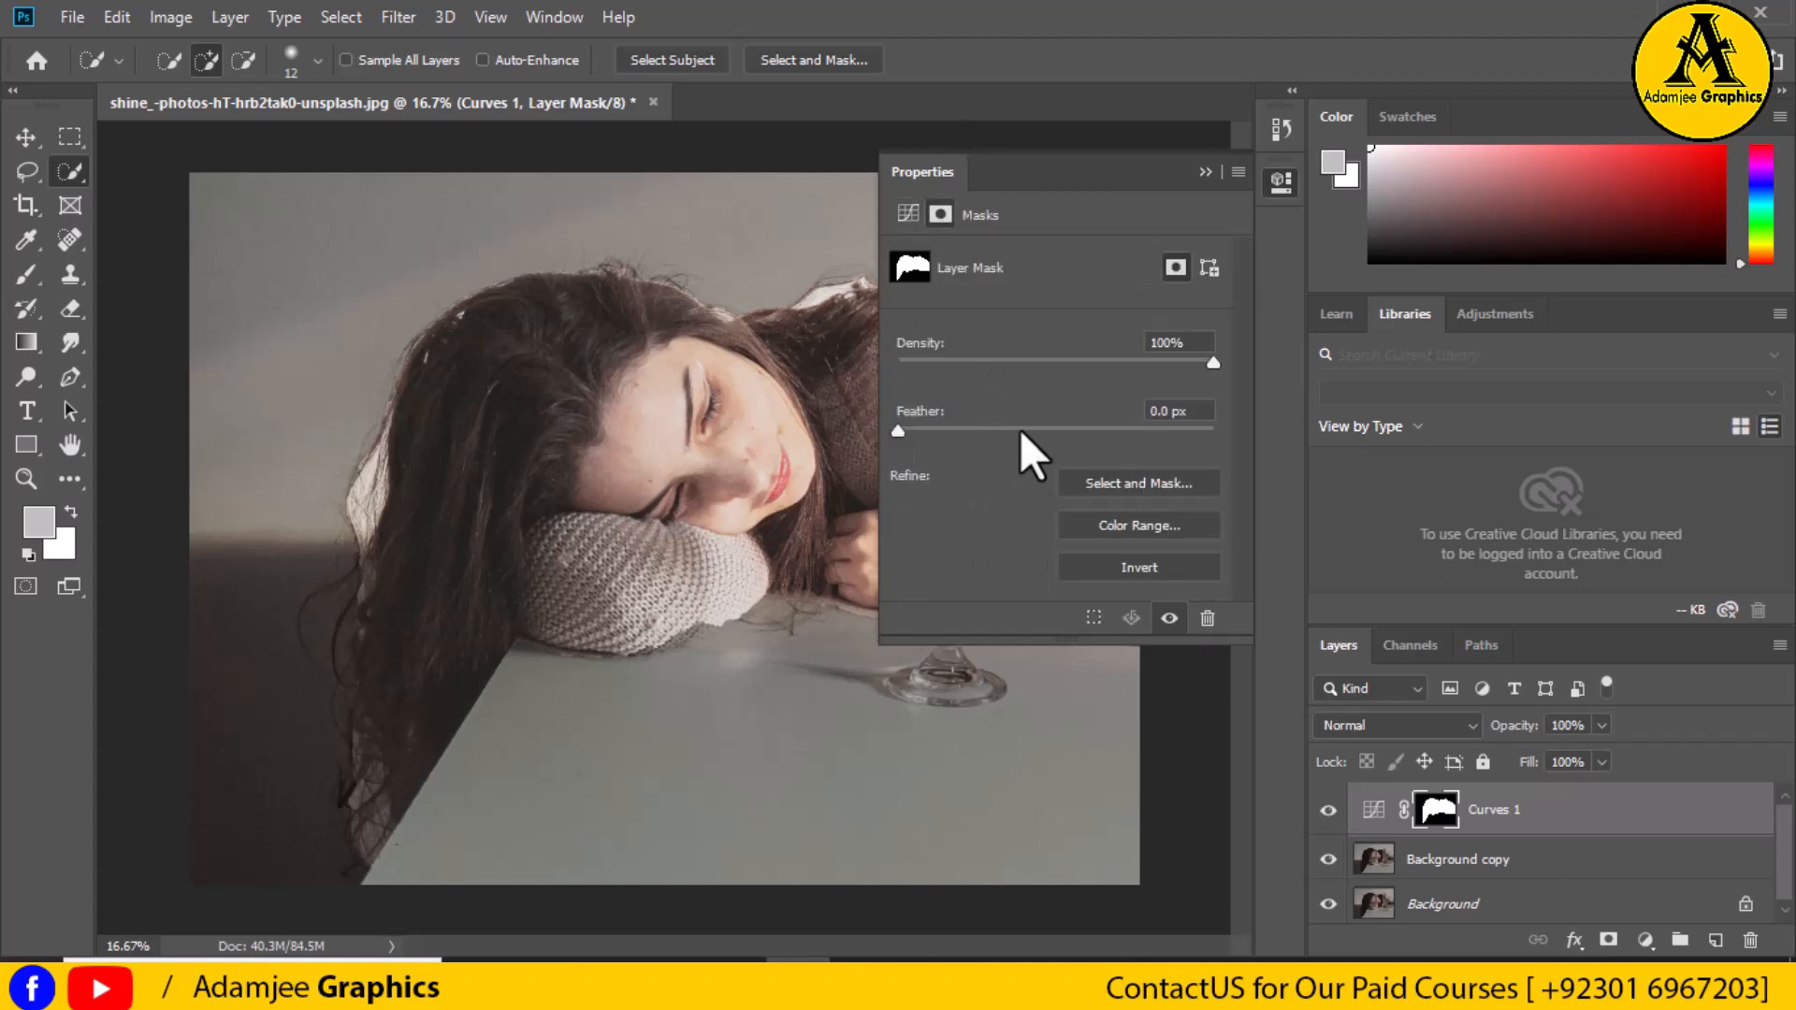
{"action": "left_click", "coordinate": [995, 429]}
{"action": "left_click", "coordinate": [1200, 176]}
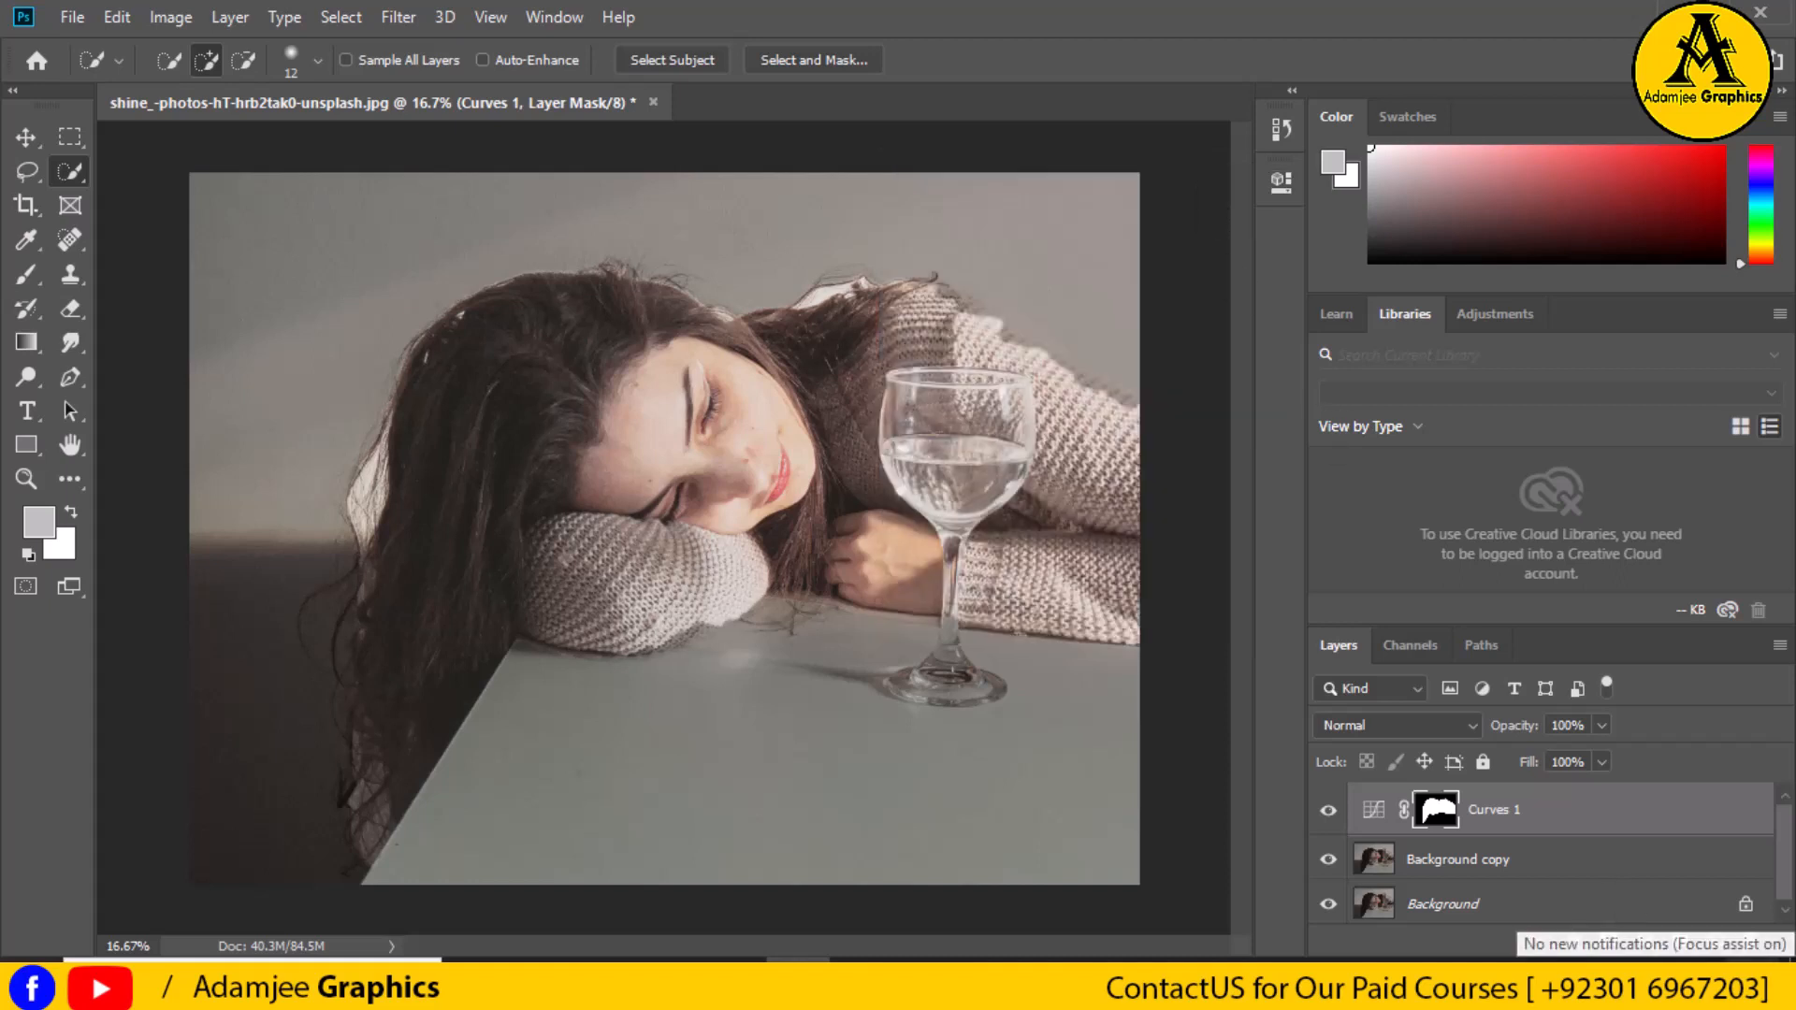
{"action": "left_click", "coordinate": [1538, 865]}
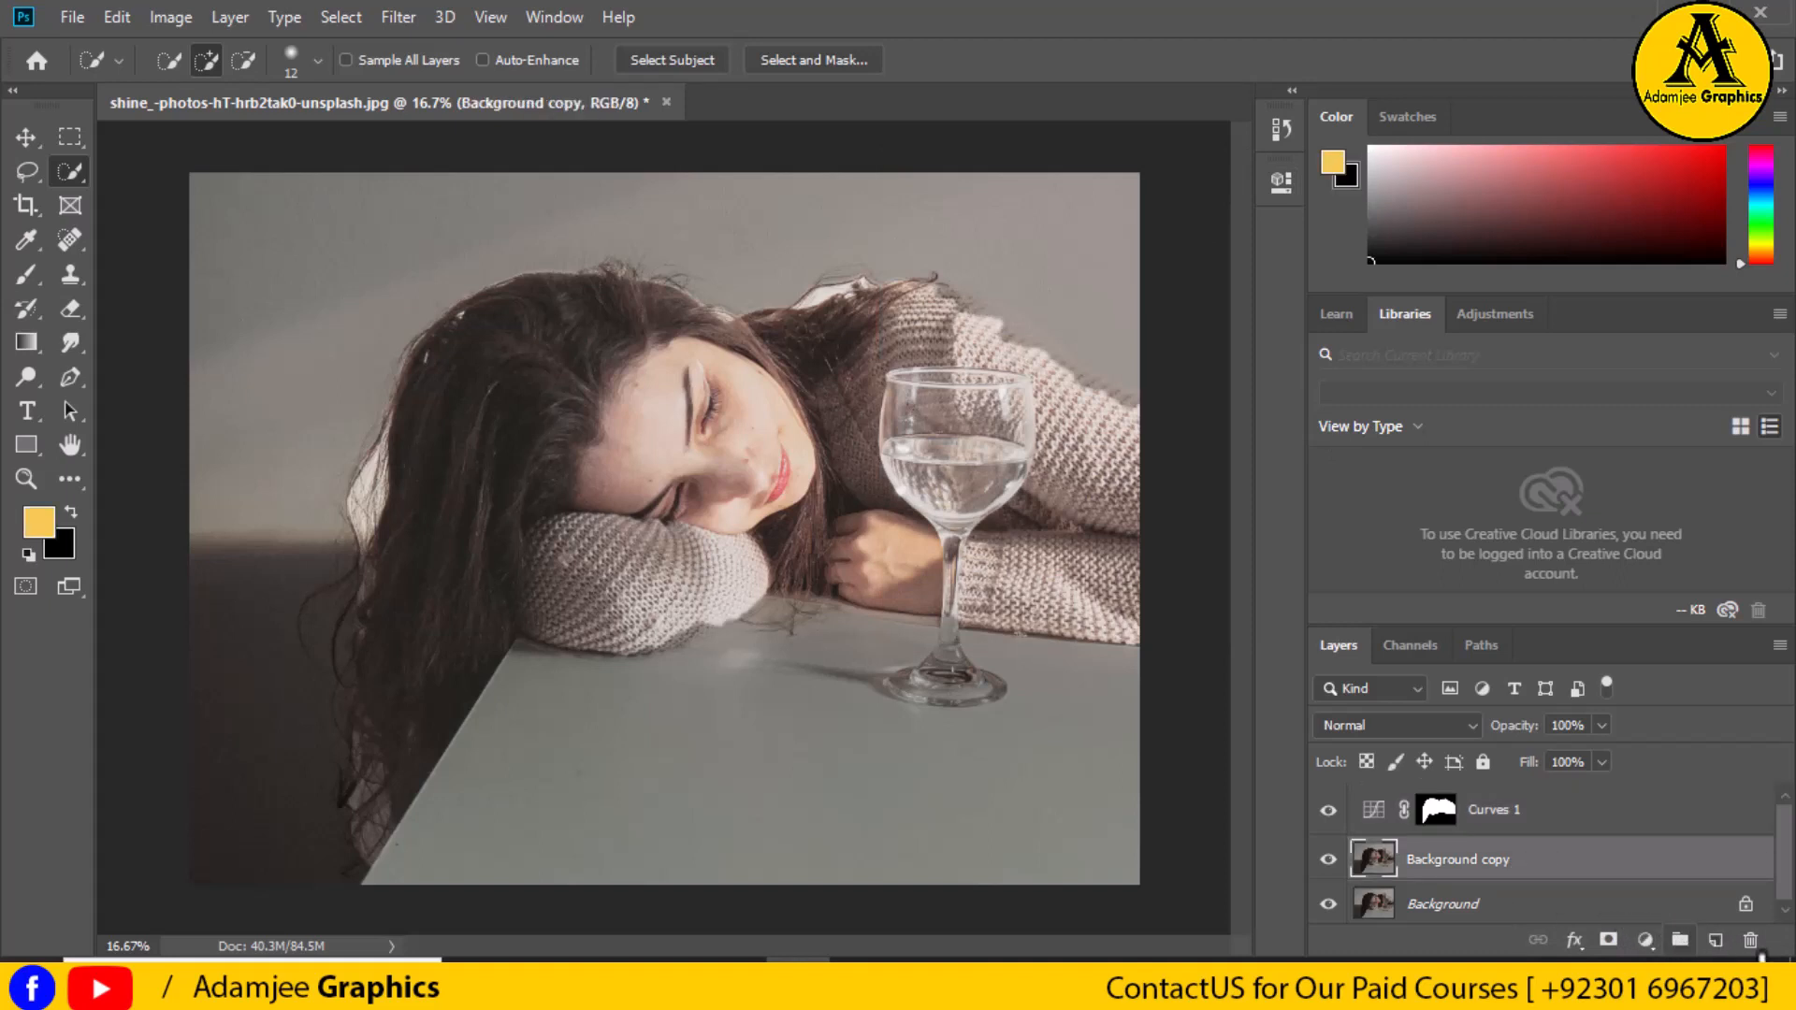
{"action": "left_click", "coordinate": [1715, 940]}
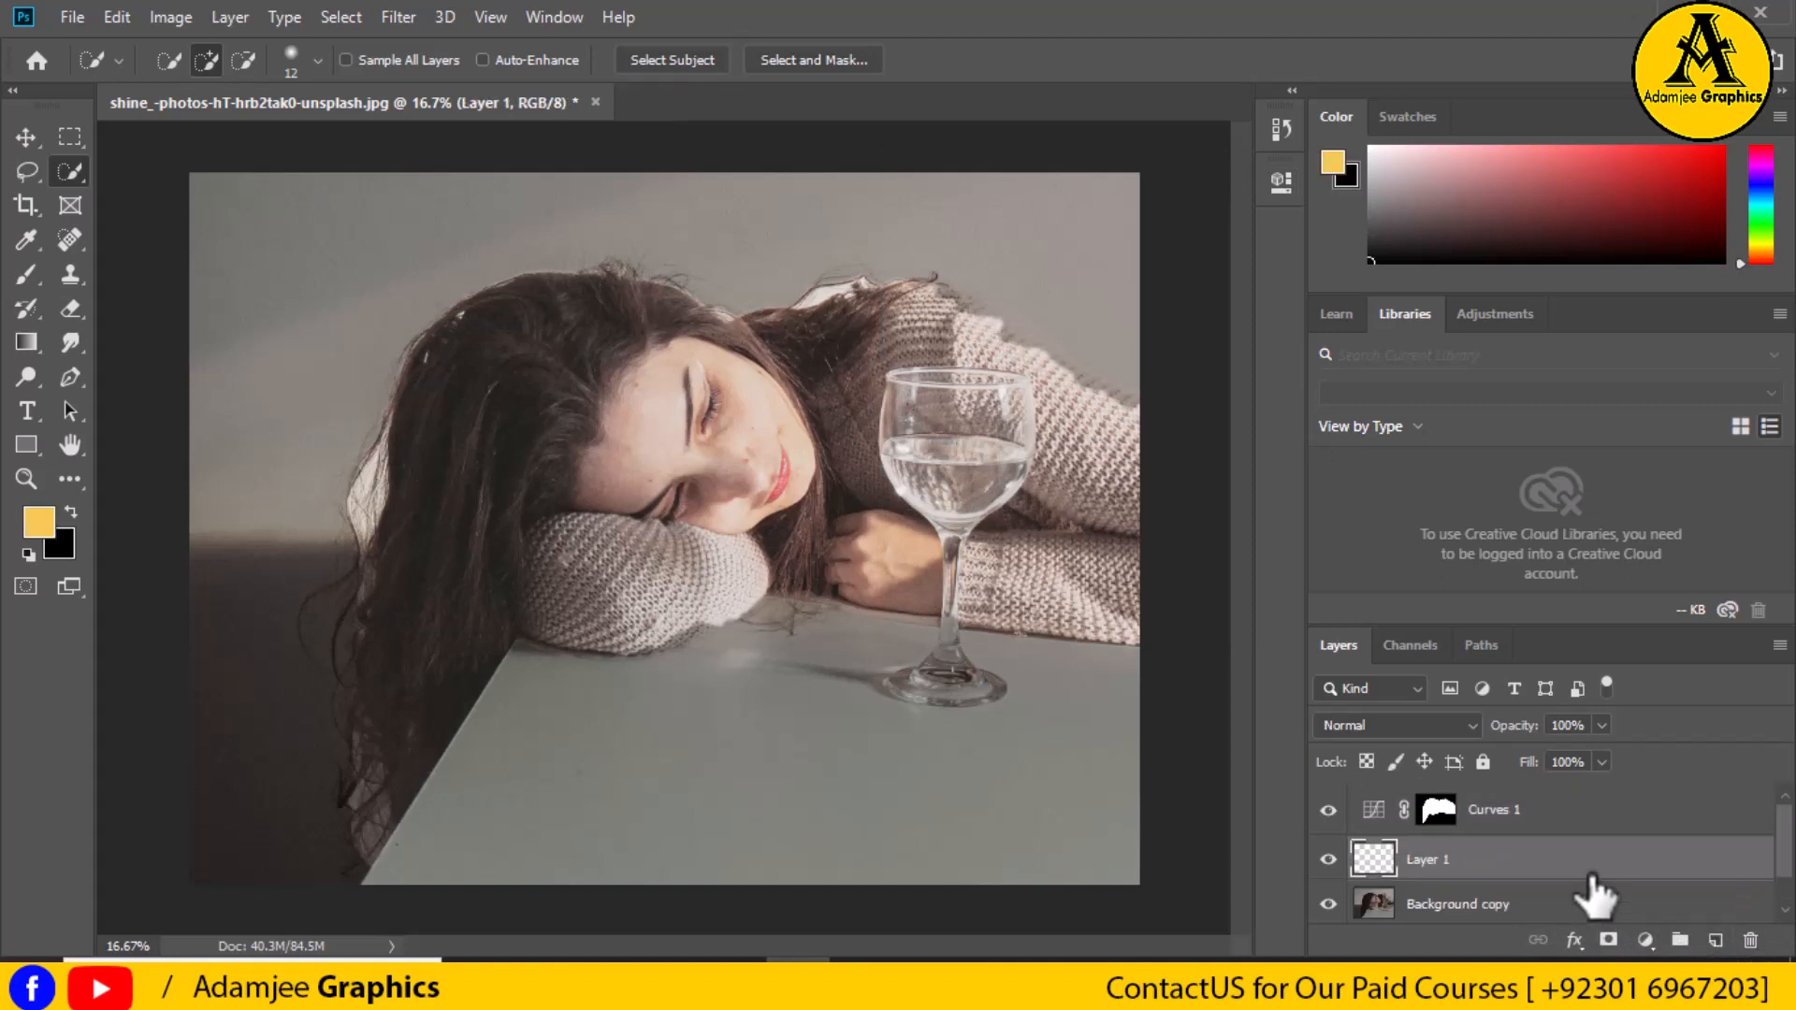
{"action": "right_click", "coordinate": [1562, 884]}
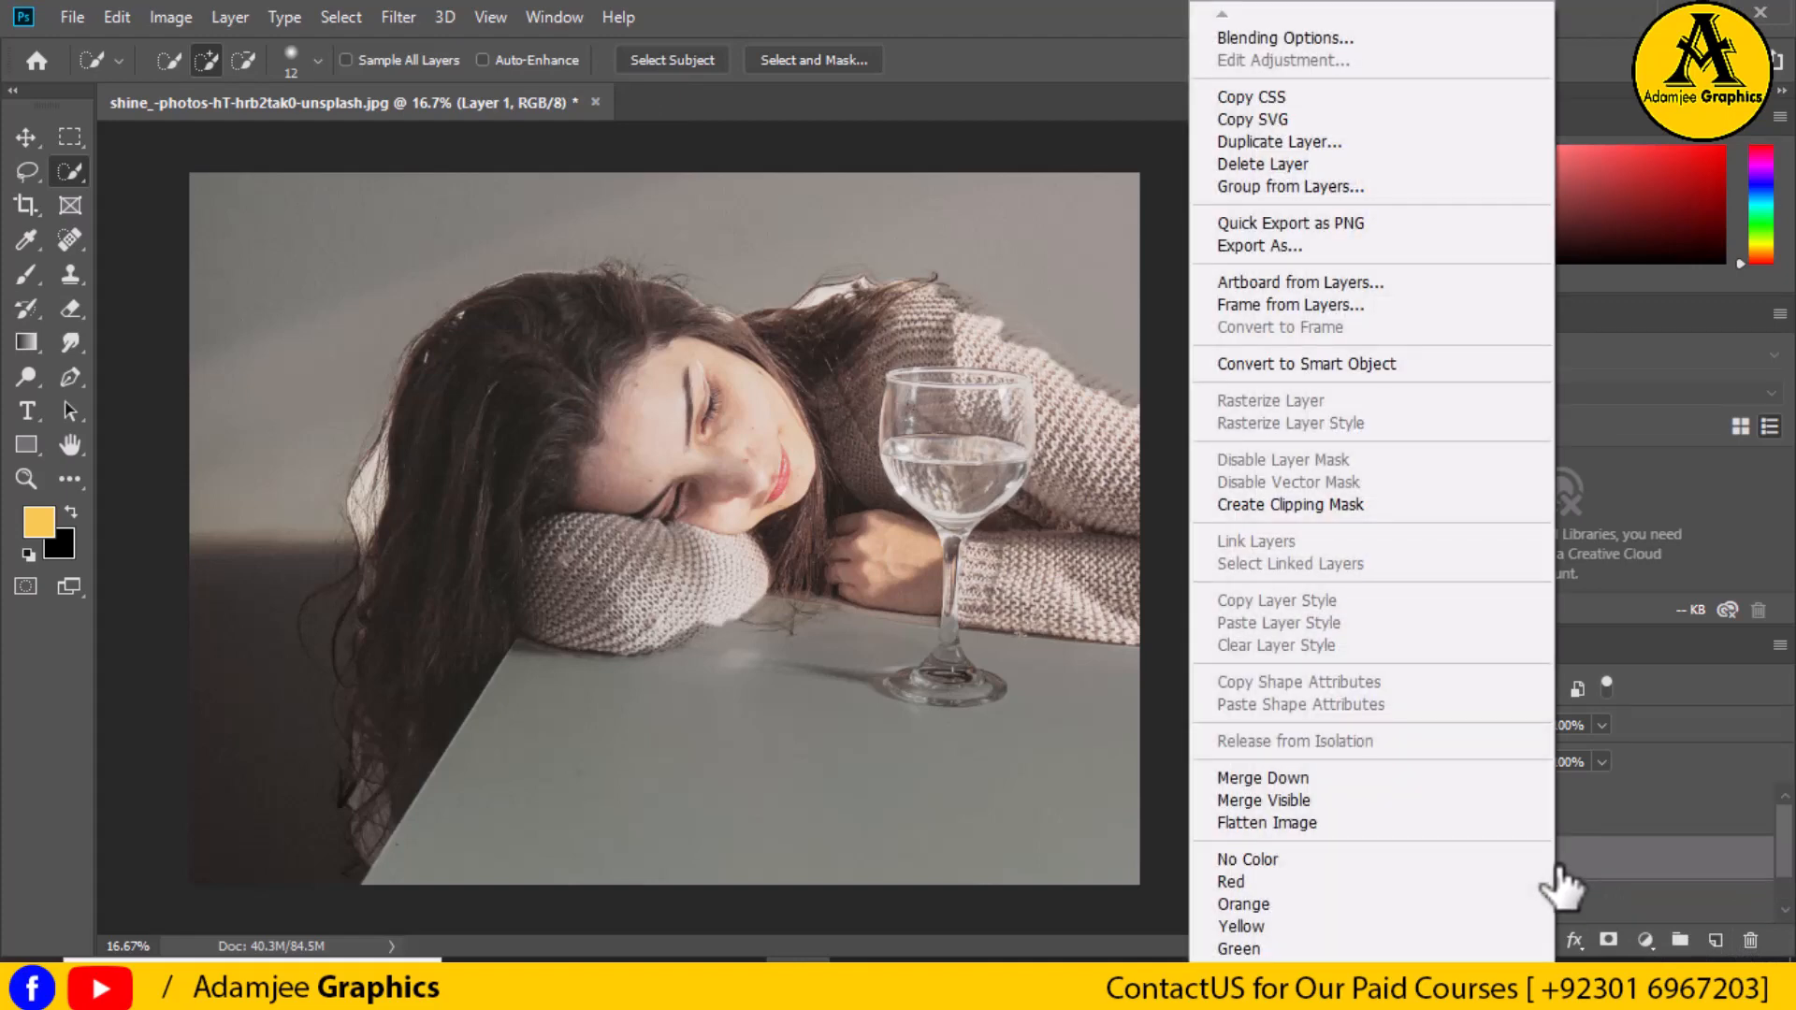
{"action": "key", "text": "Escape"}
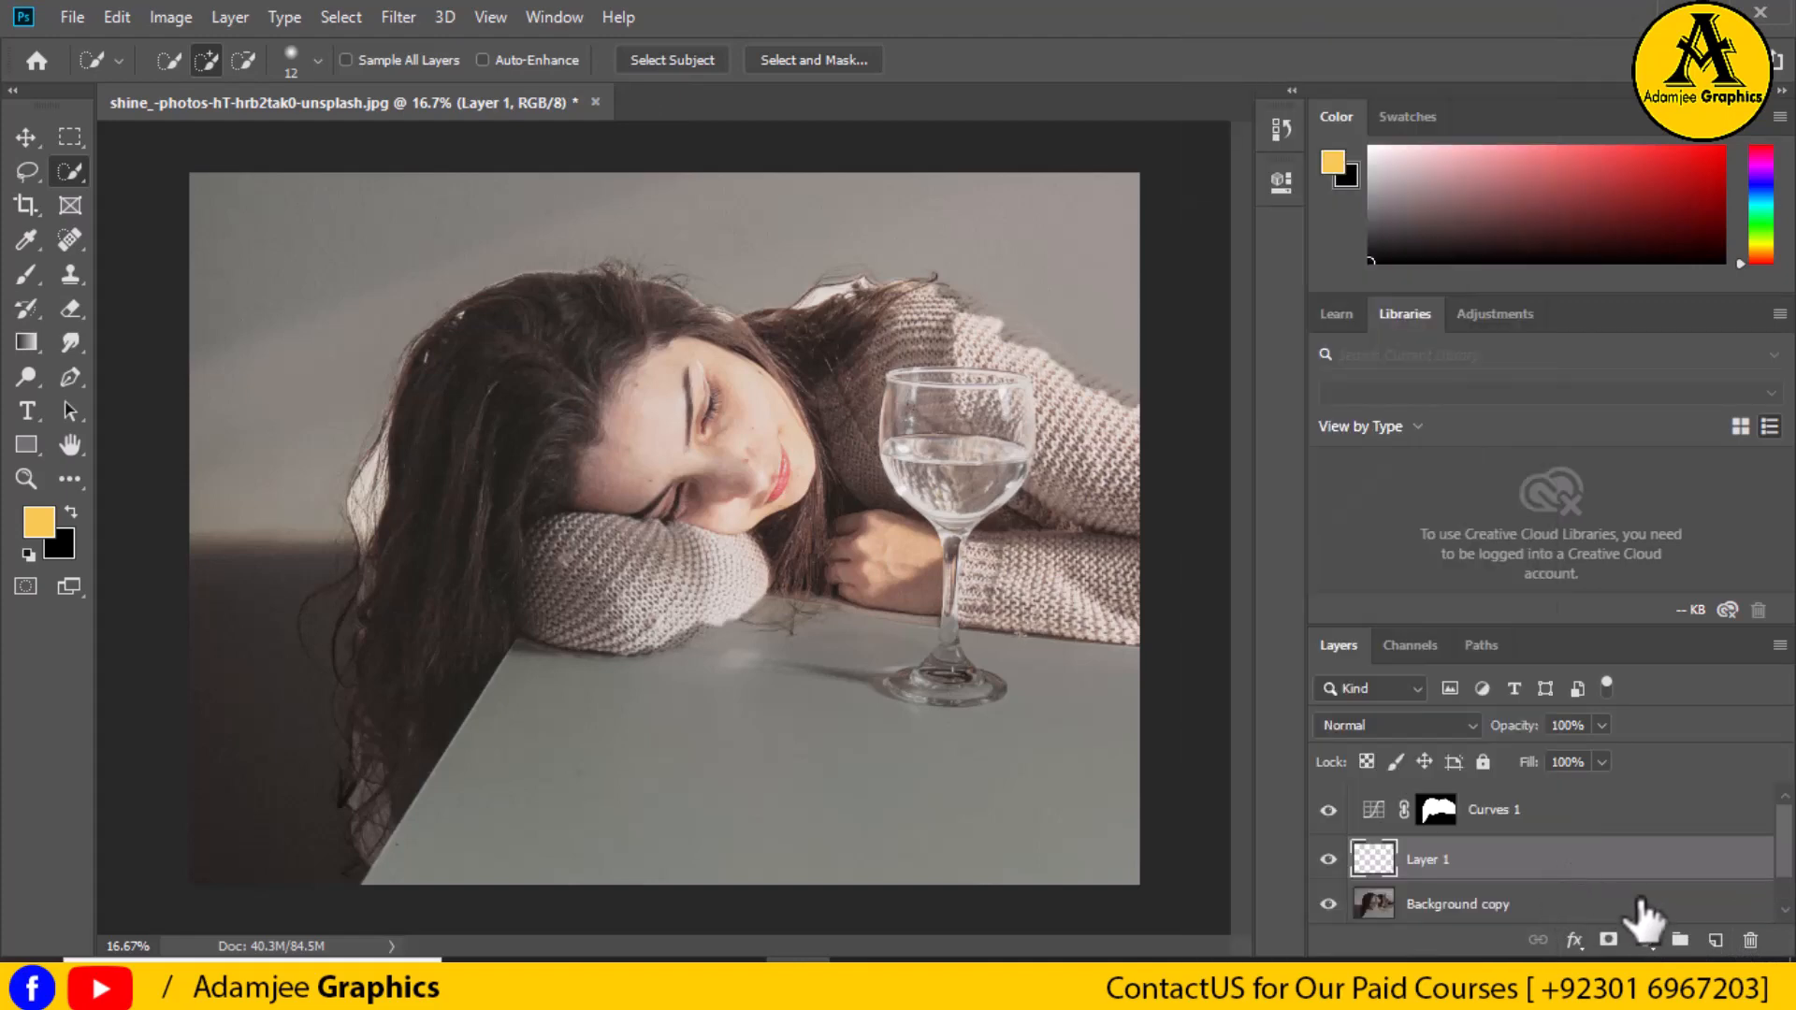
{"action": "left_click_drag", "start_coordinate": [1579, 884], "coordinate": [1749, 938]}
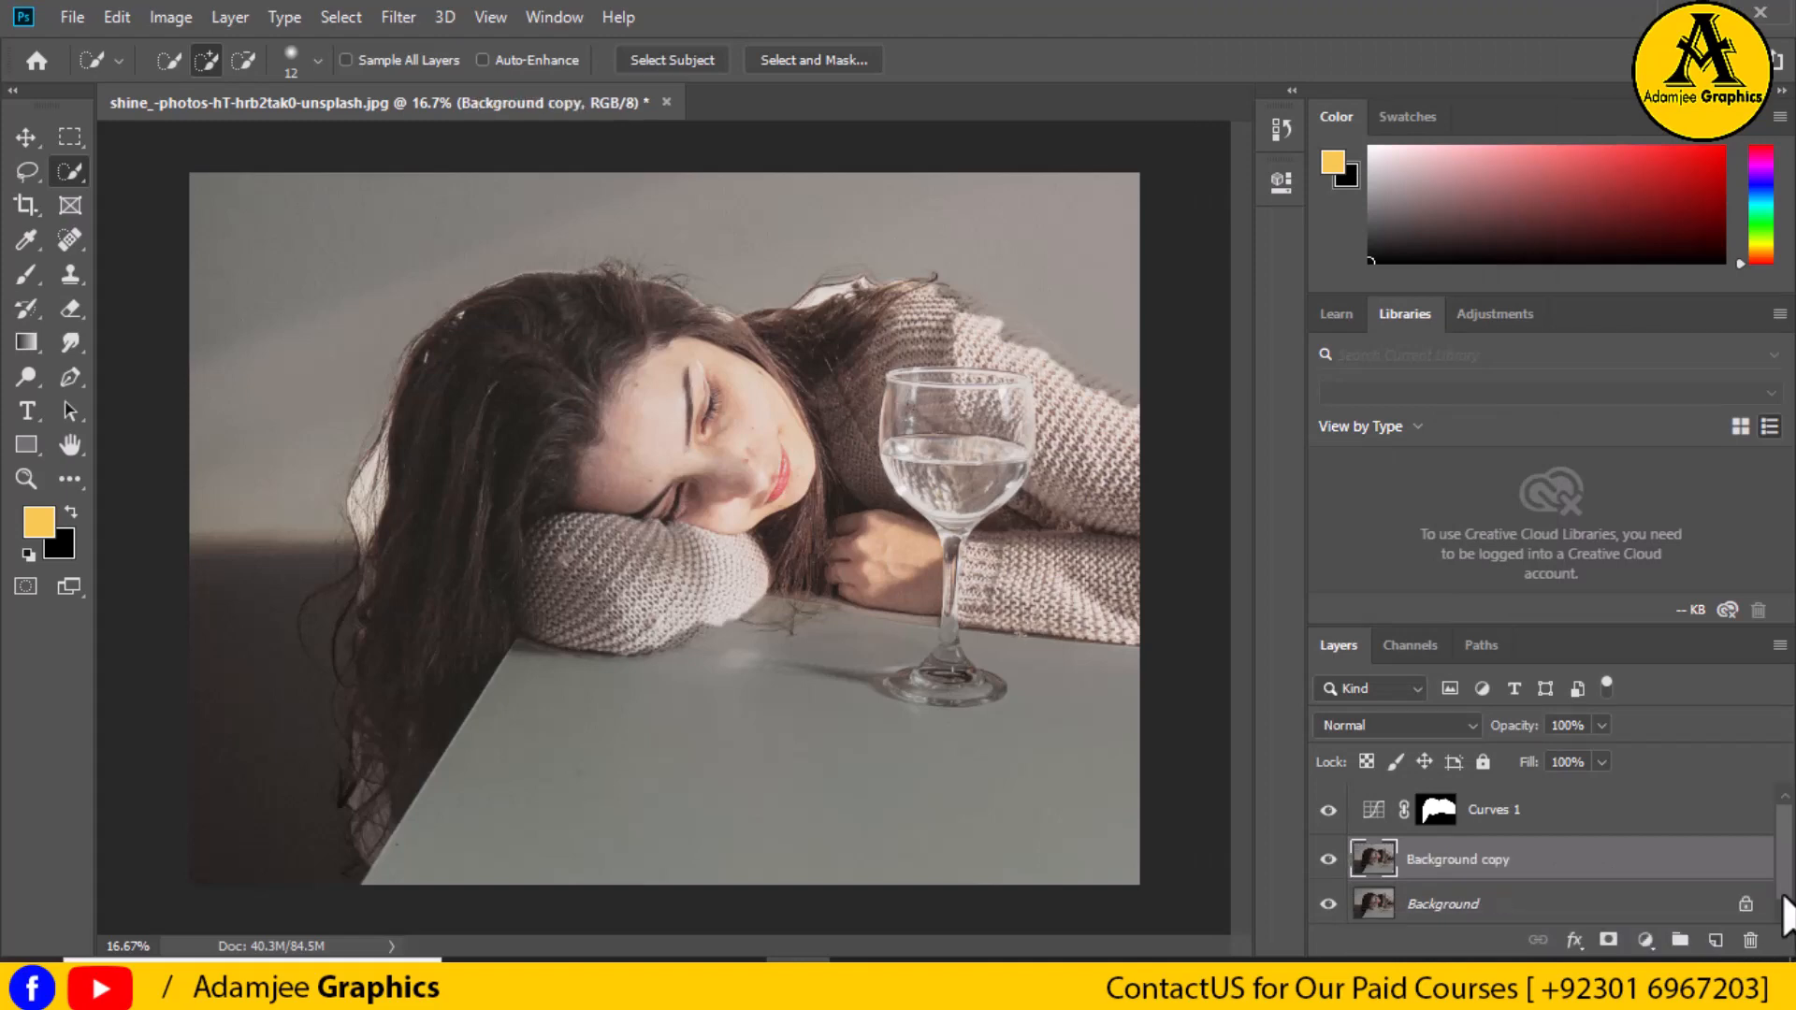
Add a Levels adjustment layer directly above the Background copy layer.
{"action": "right_click", "coordinate": [1581, 878]}
{"action": "left_click", "coordinate": [1574, 857]}
{"action": "left_click", "coordinate": [1644, 940]}
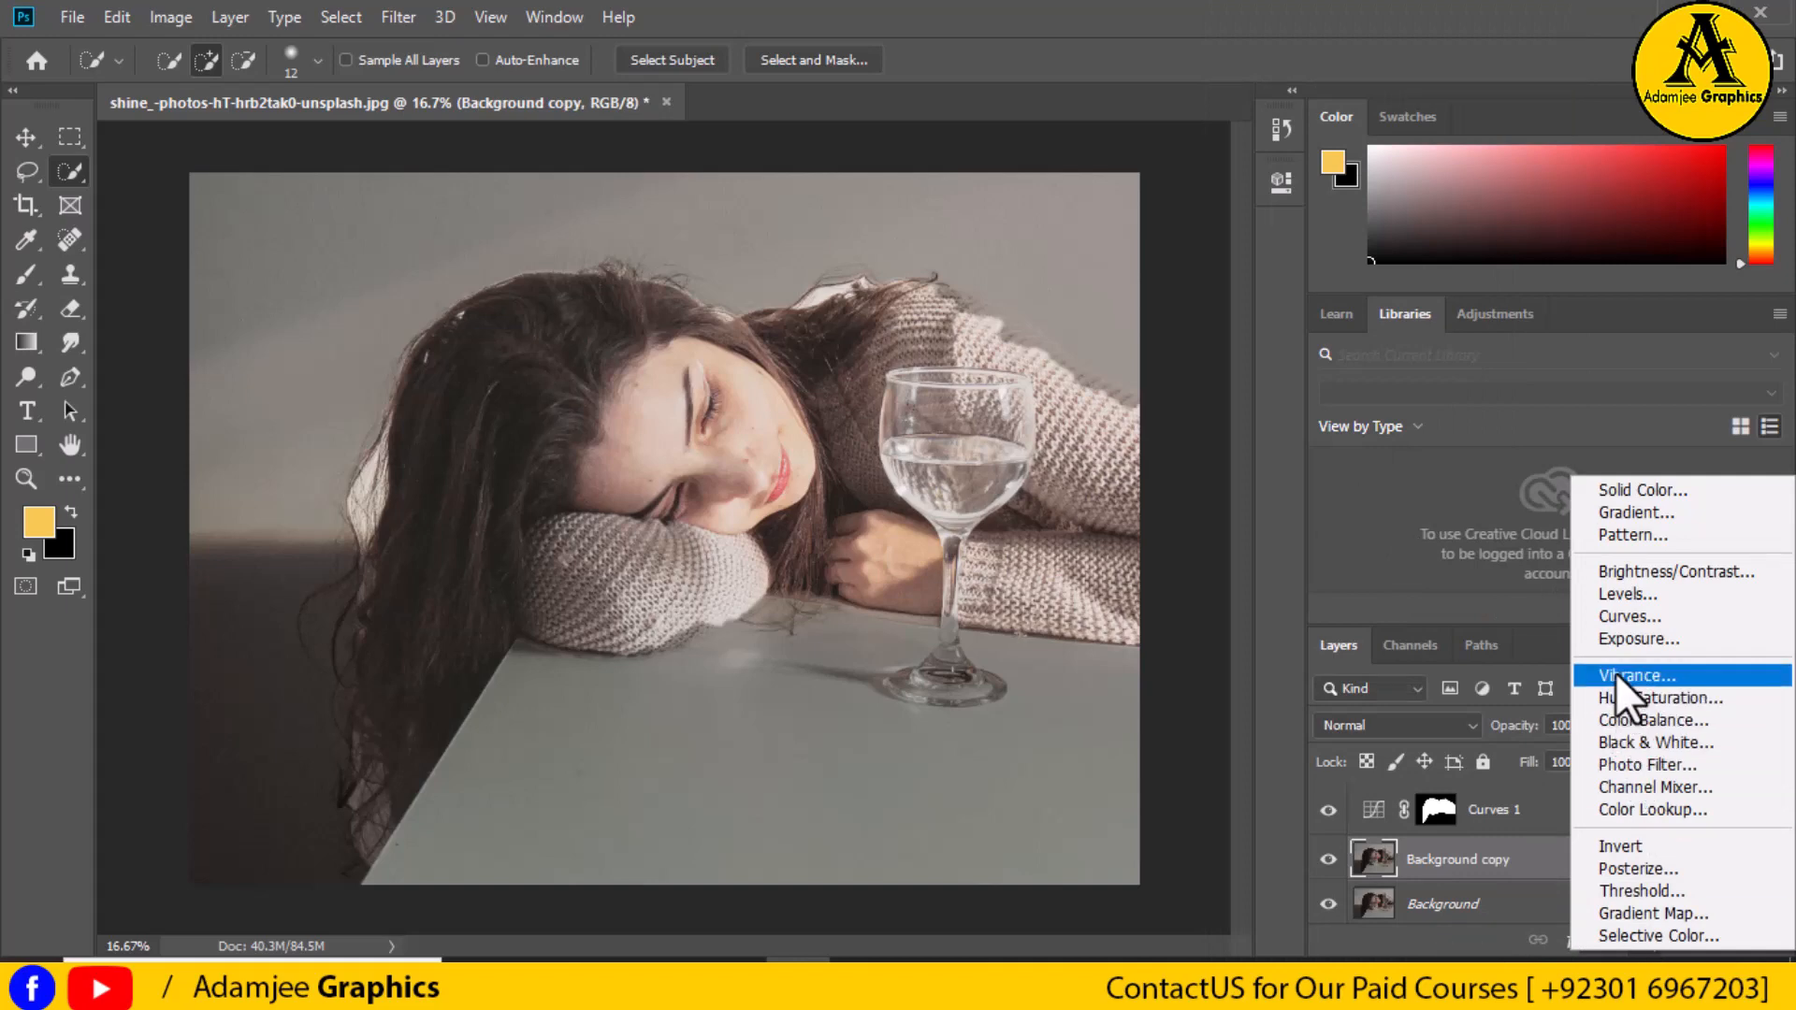
{"action": "left_click", "coordinate": [1631, 601]}
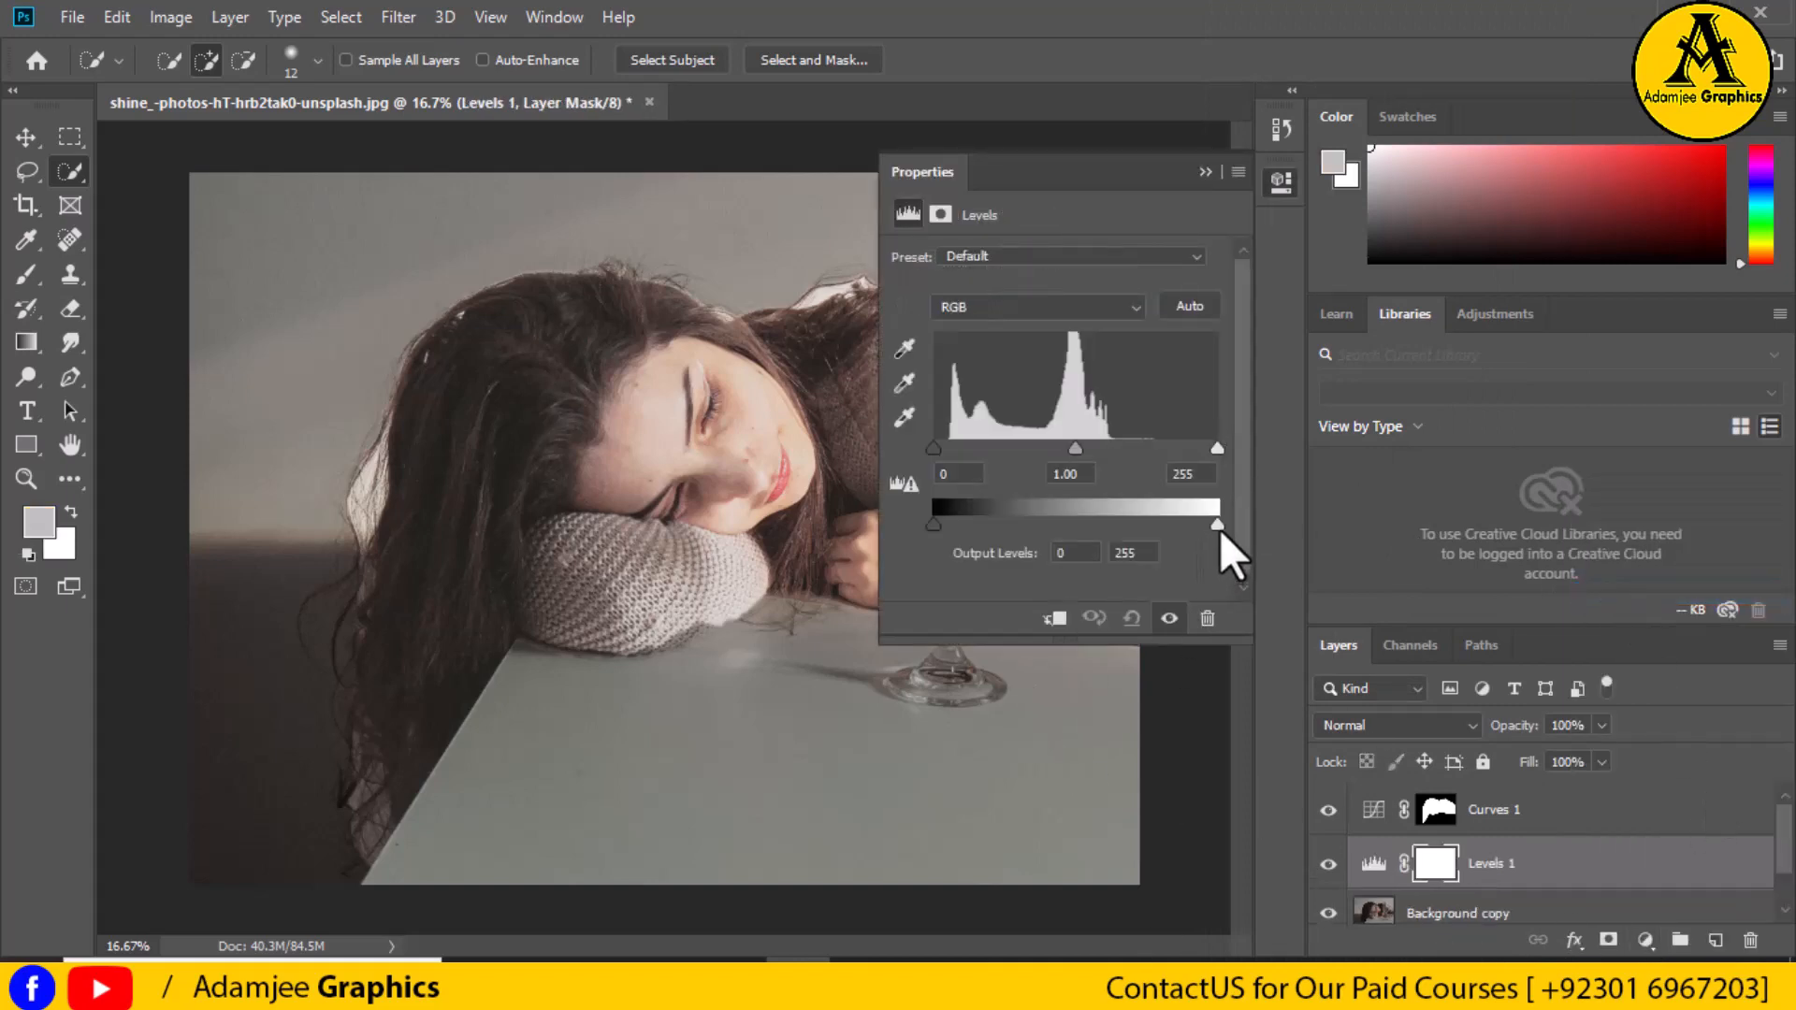
Set the Levels output range to 2 for the shadows and 235 for the highlights.
{"action": "left_click_drag", "start_coordinate": [1219, 529], "coordinate": [1194, 531]}
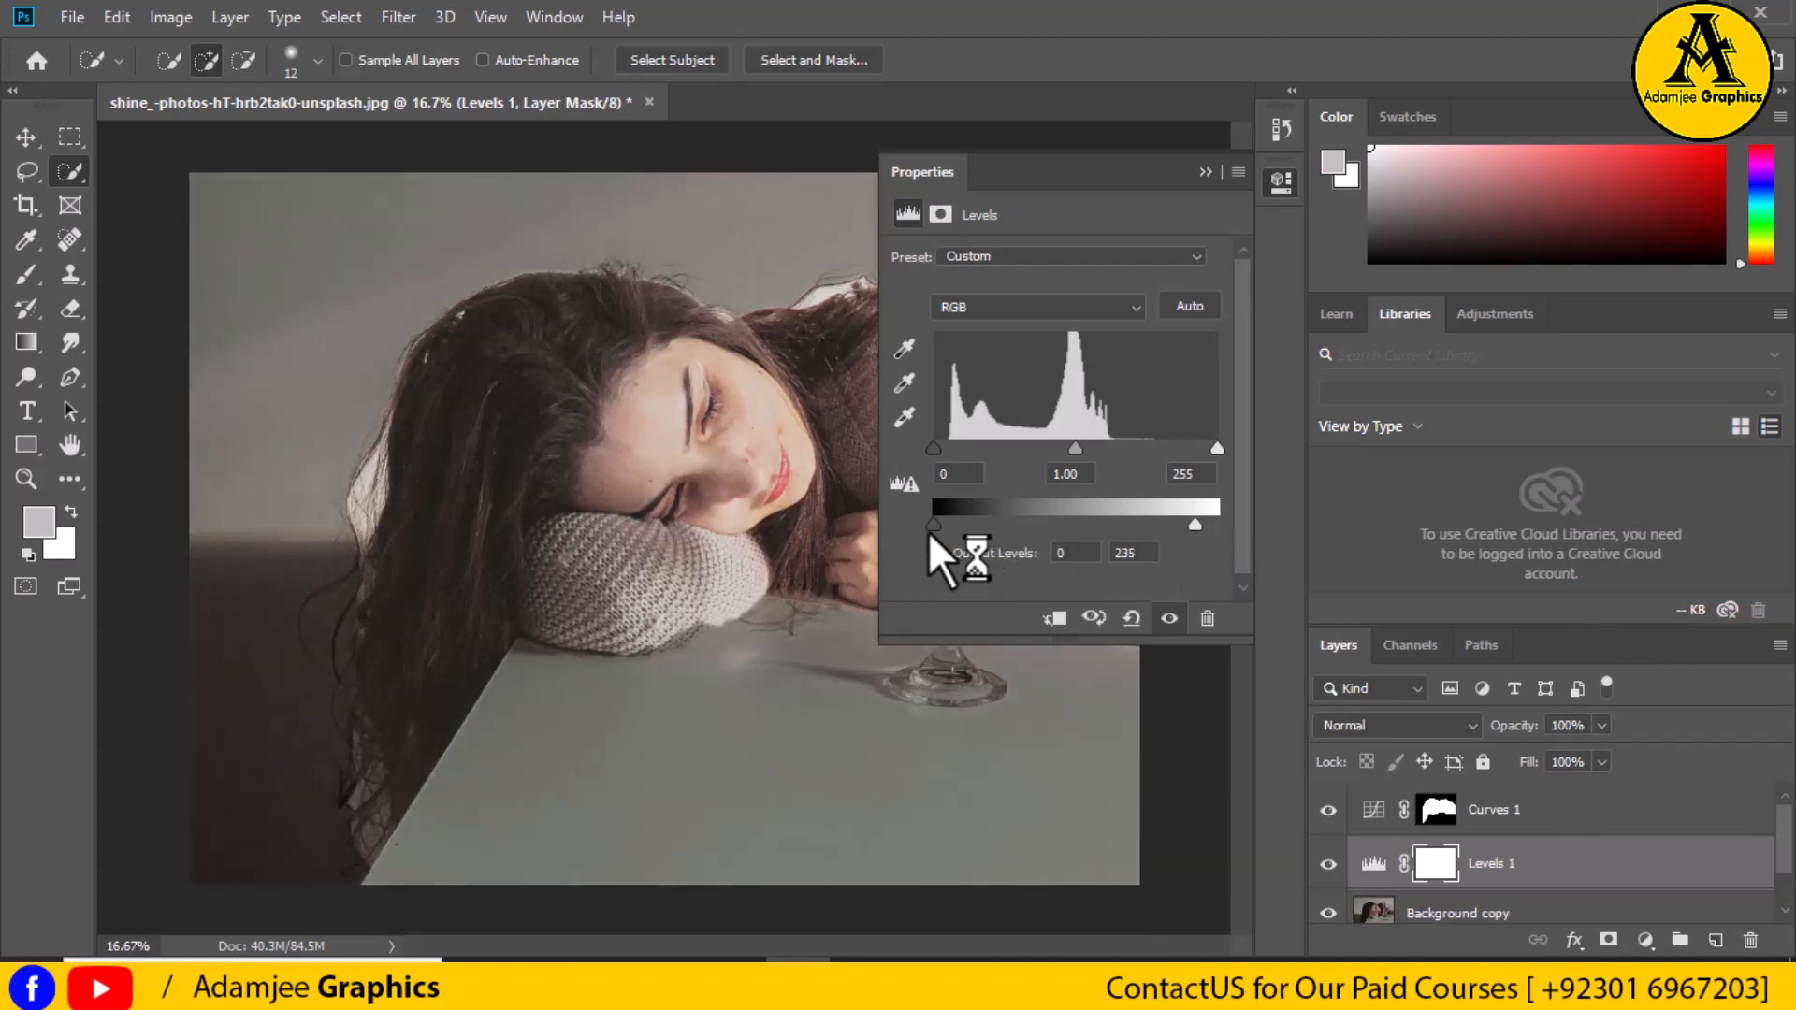
{"action": "mouse_move", "coordinate": [932, 529]}
{"action": "left_mouse_down"}
{"action": "mouse_move", "coordinate": [993, 529]}
{"action": "mouse_move", "coordinate": [945, 529]}
{"action": "left_mouse_up"}
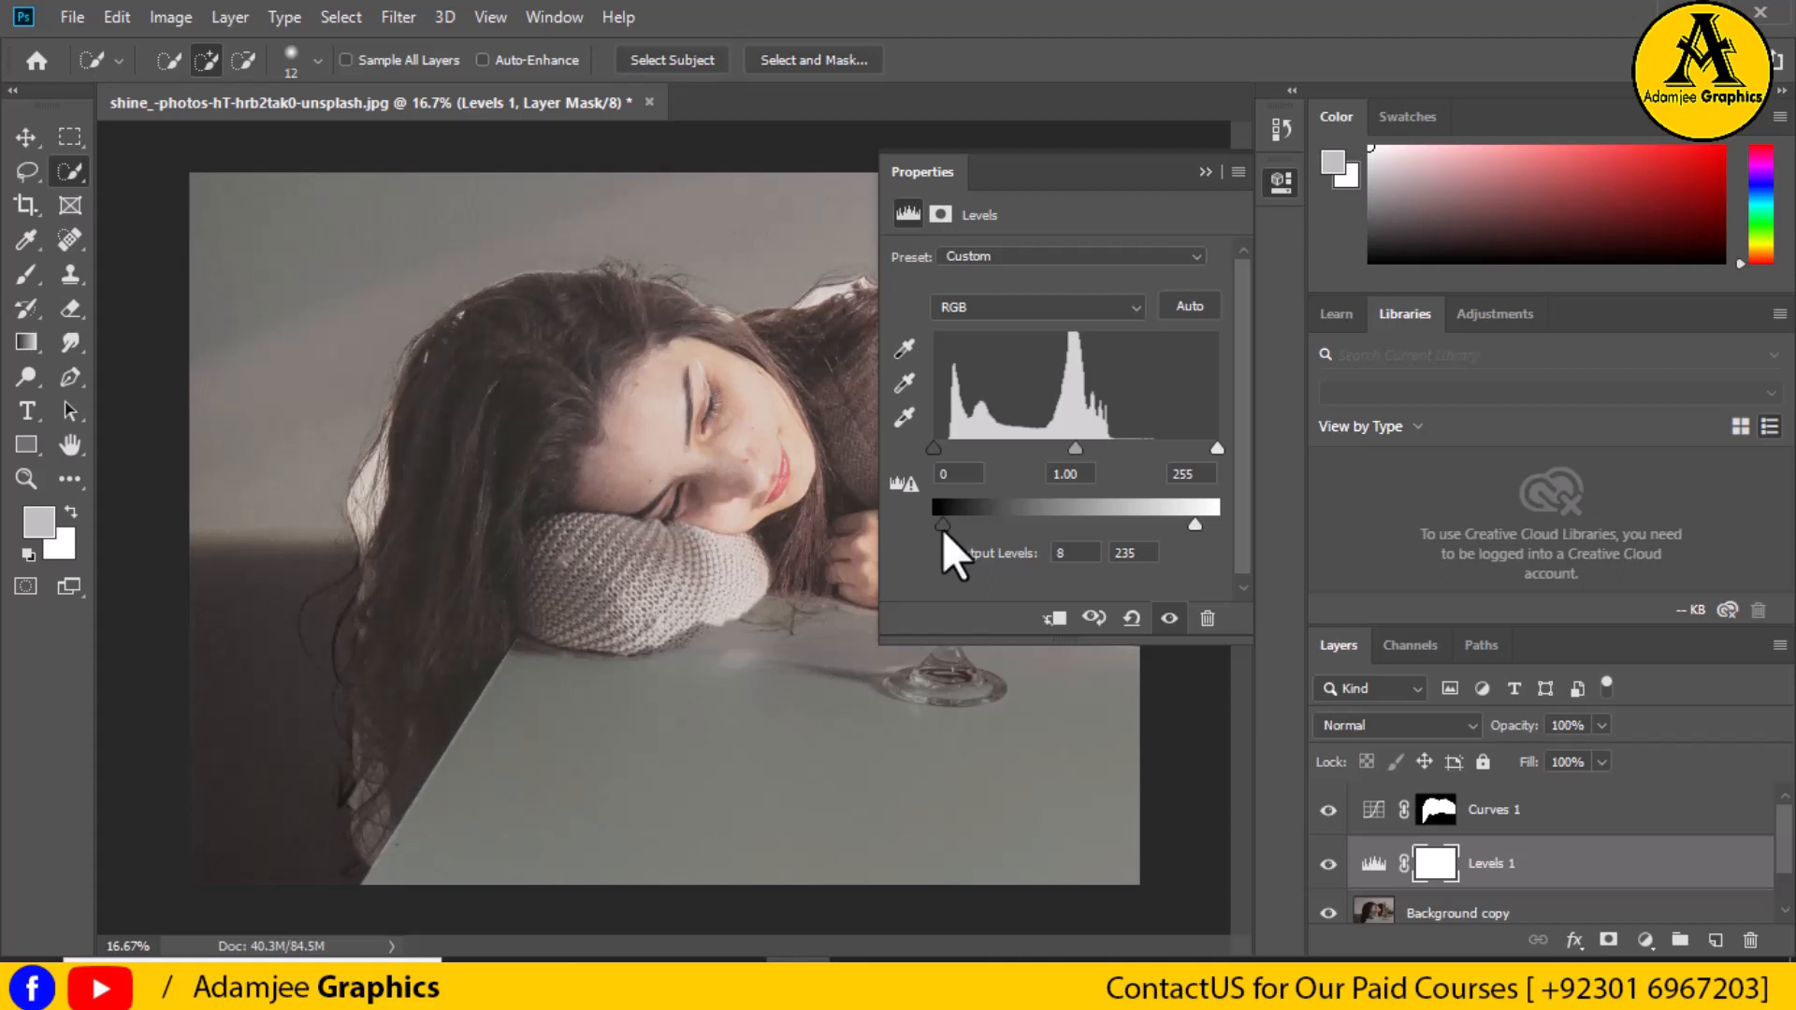
{"action": "left_click_drag", "start_coordinate": [941, 529], "coordinate": [937, 530]}
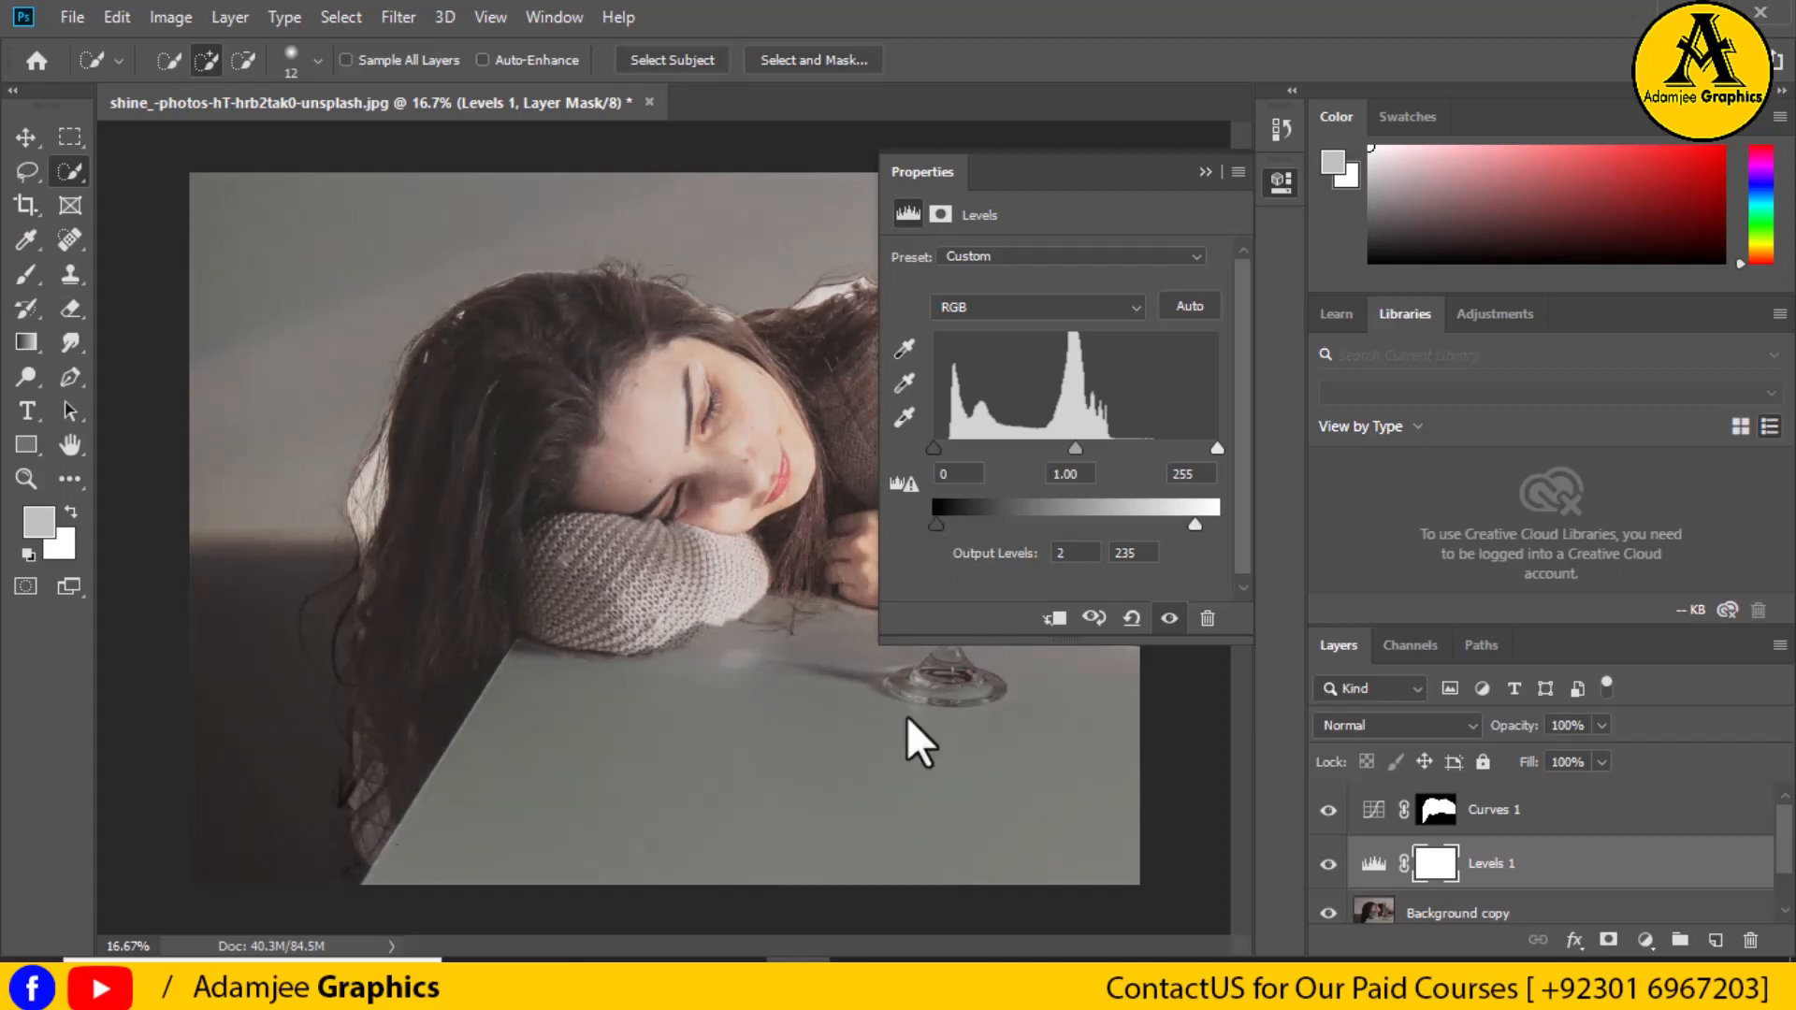
Apply the Midtones Darker preset to the Levels adjustment and close its settings.
{"action": "left_click", "coordinate": [1194, 262]}
{"action": "left_click", "coordinate": [1018, 469]}
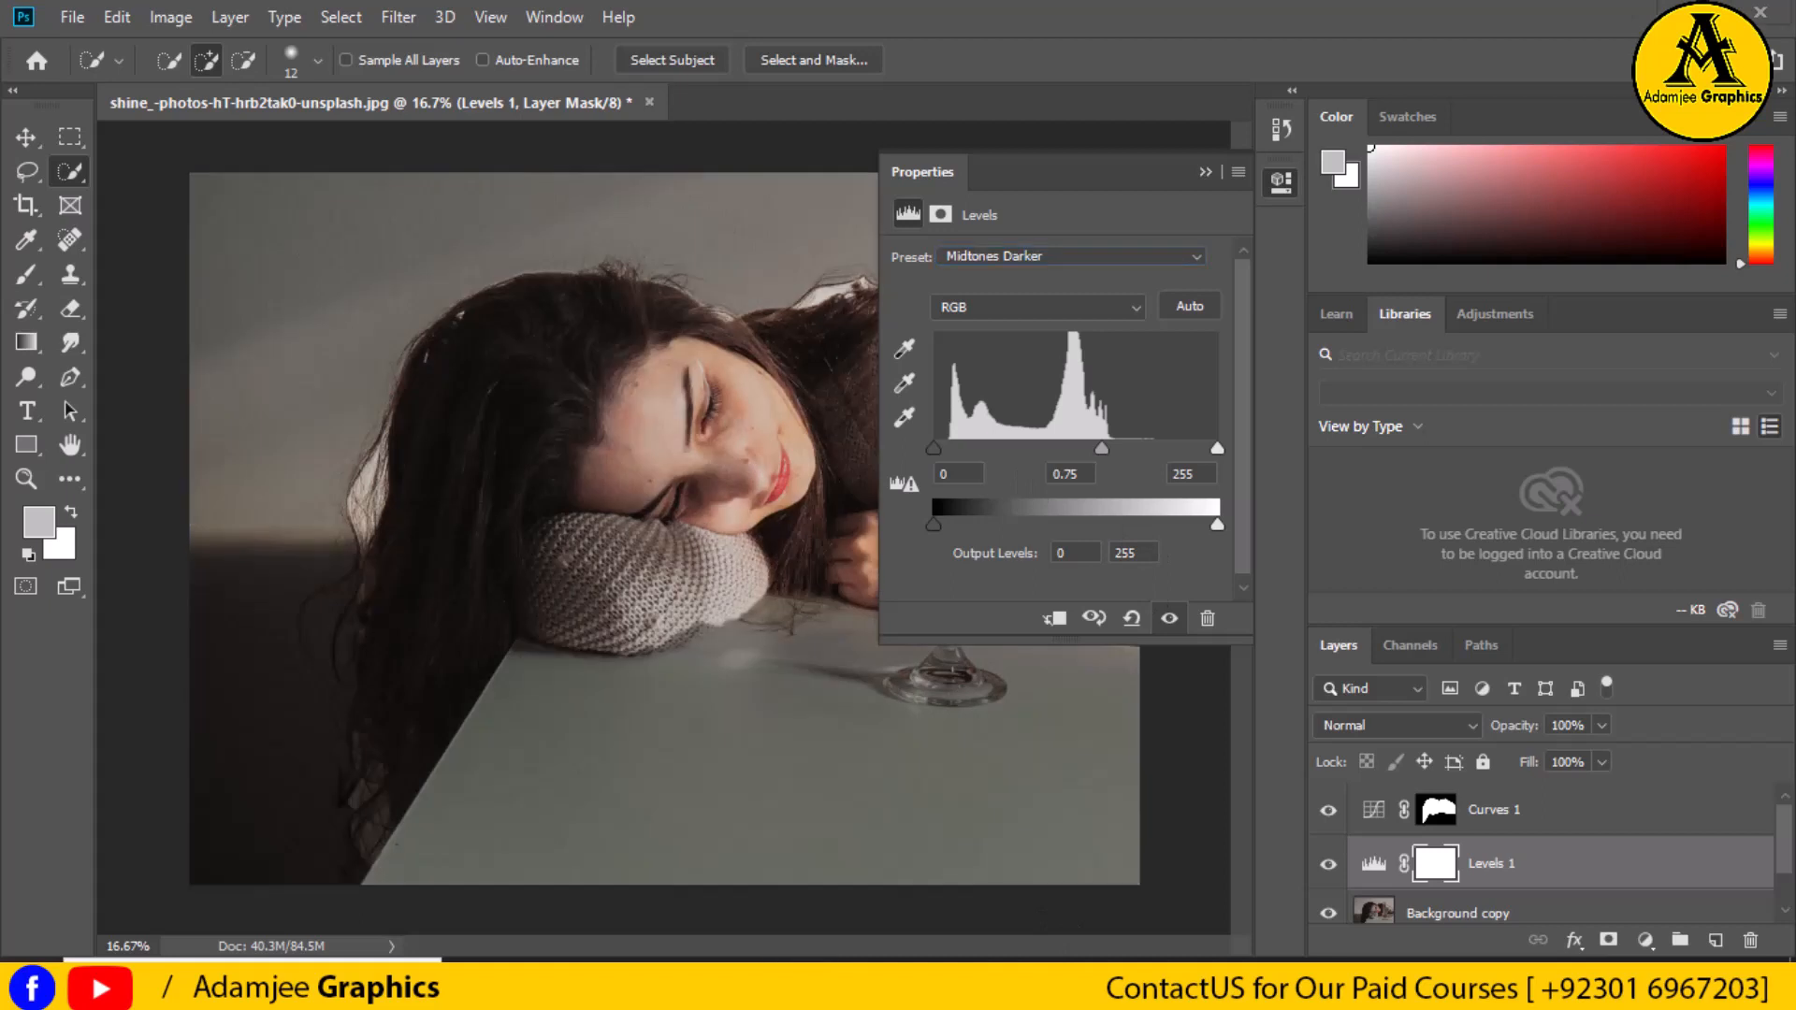
{"action": "left_click", "coordinate": [1202, 175]}
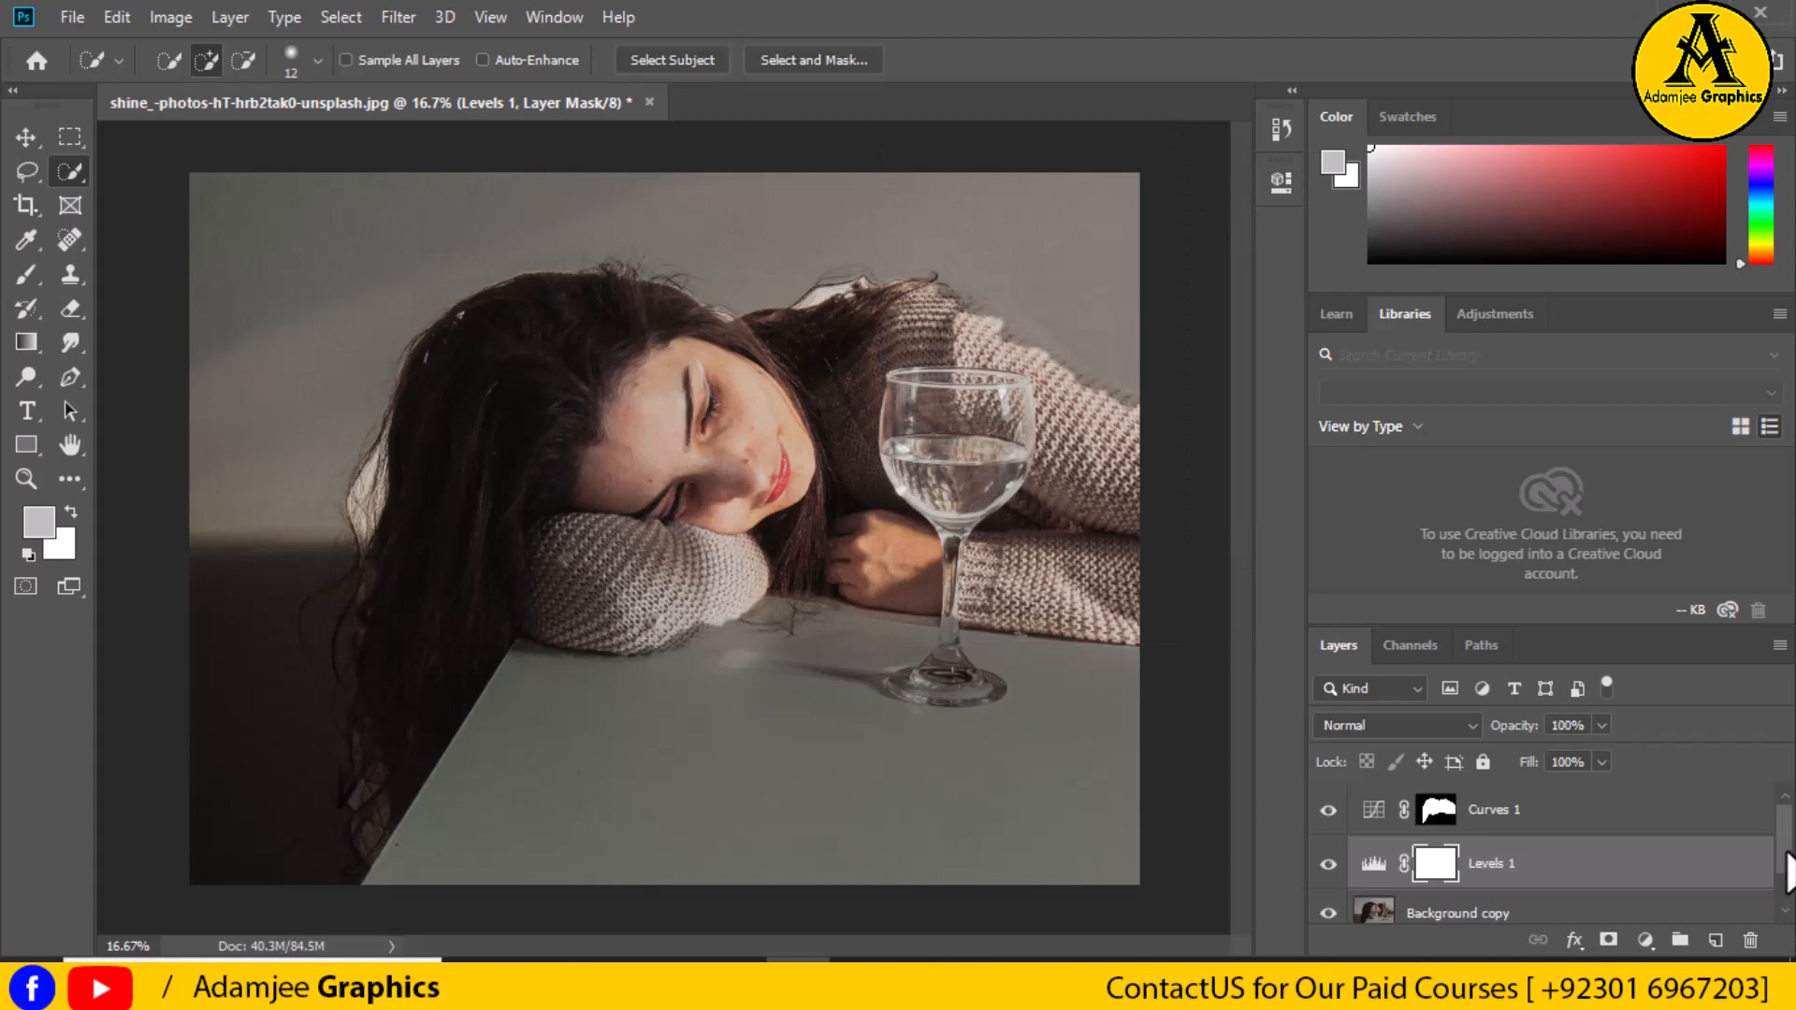
Select the Background copy layer and activate the Brush tool with the yellow foreground colour.
{"action": "scroll", "coordinate": [1788, 926], "scroll_direction": "down", "scroll_amount": 1}
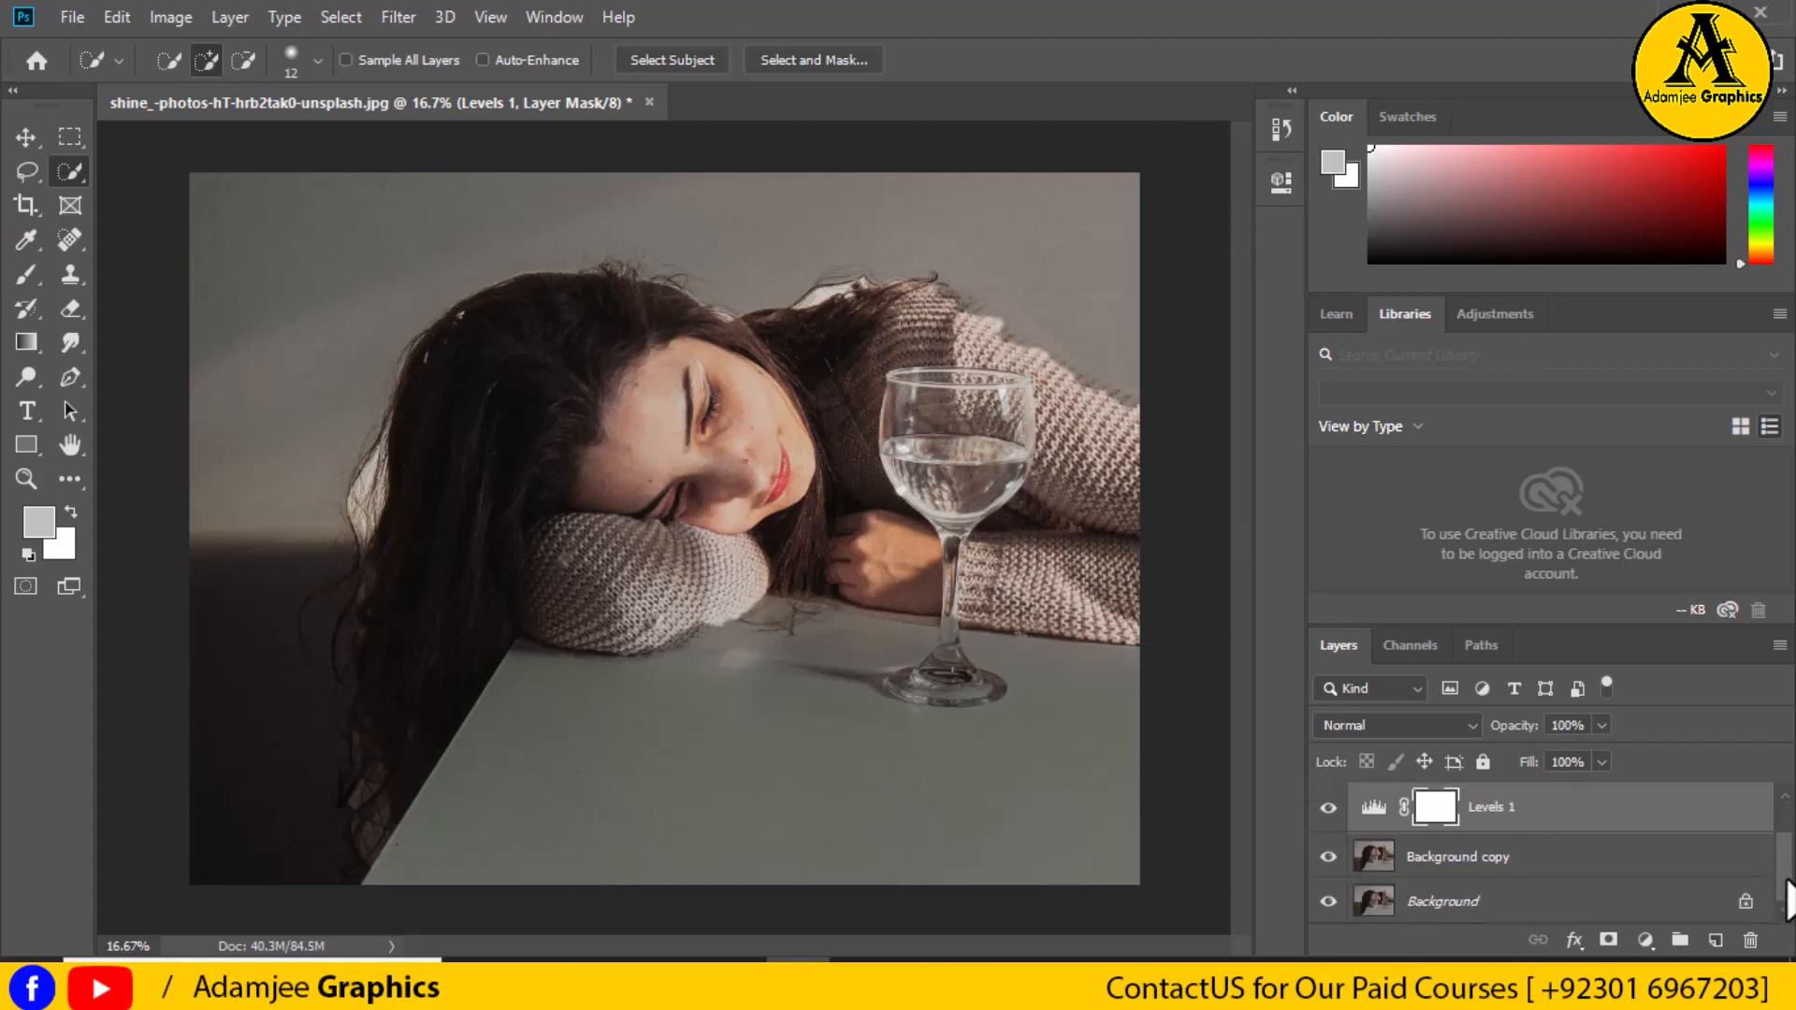
{"action": "left_click", "coordinate": [1538, 857]}
{"action": "left_click", "coordinate": [22, 275]}
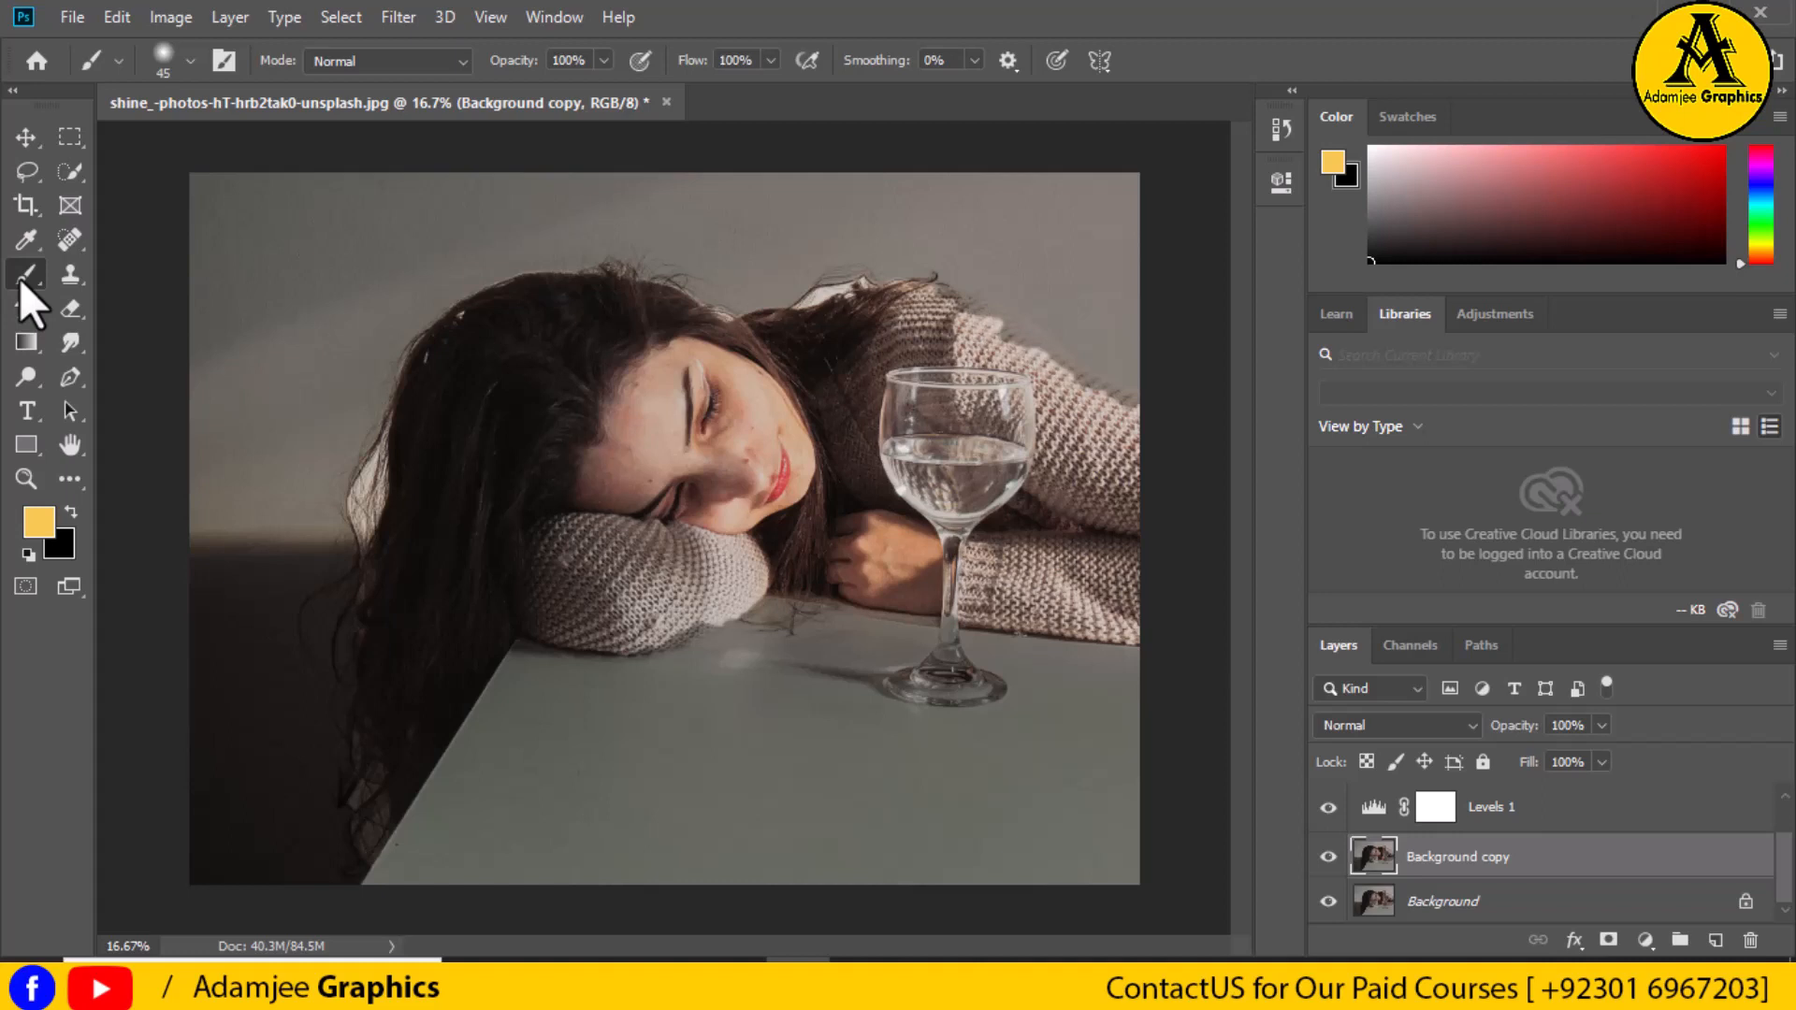
{"action": "left_click", "coordinate": [476, 301]}
{"action": "left_click_drag", "start_coordinate": [480, 298], "coordinate": [569, 286]}
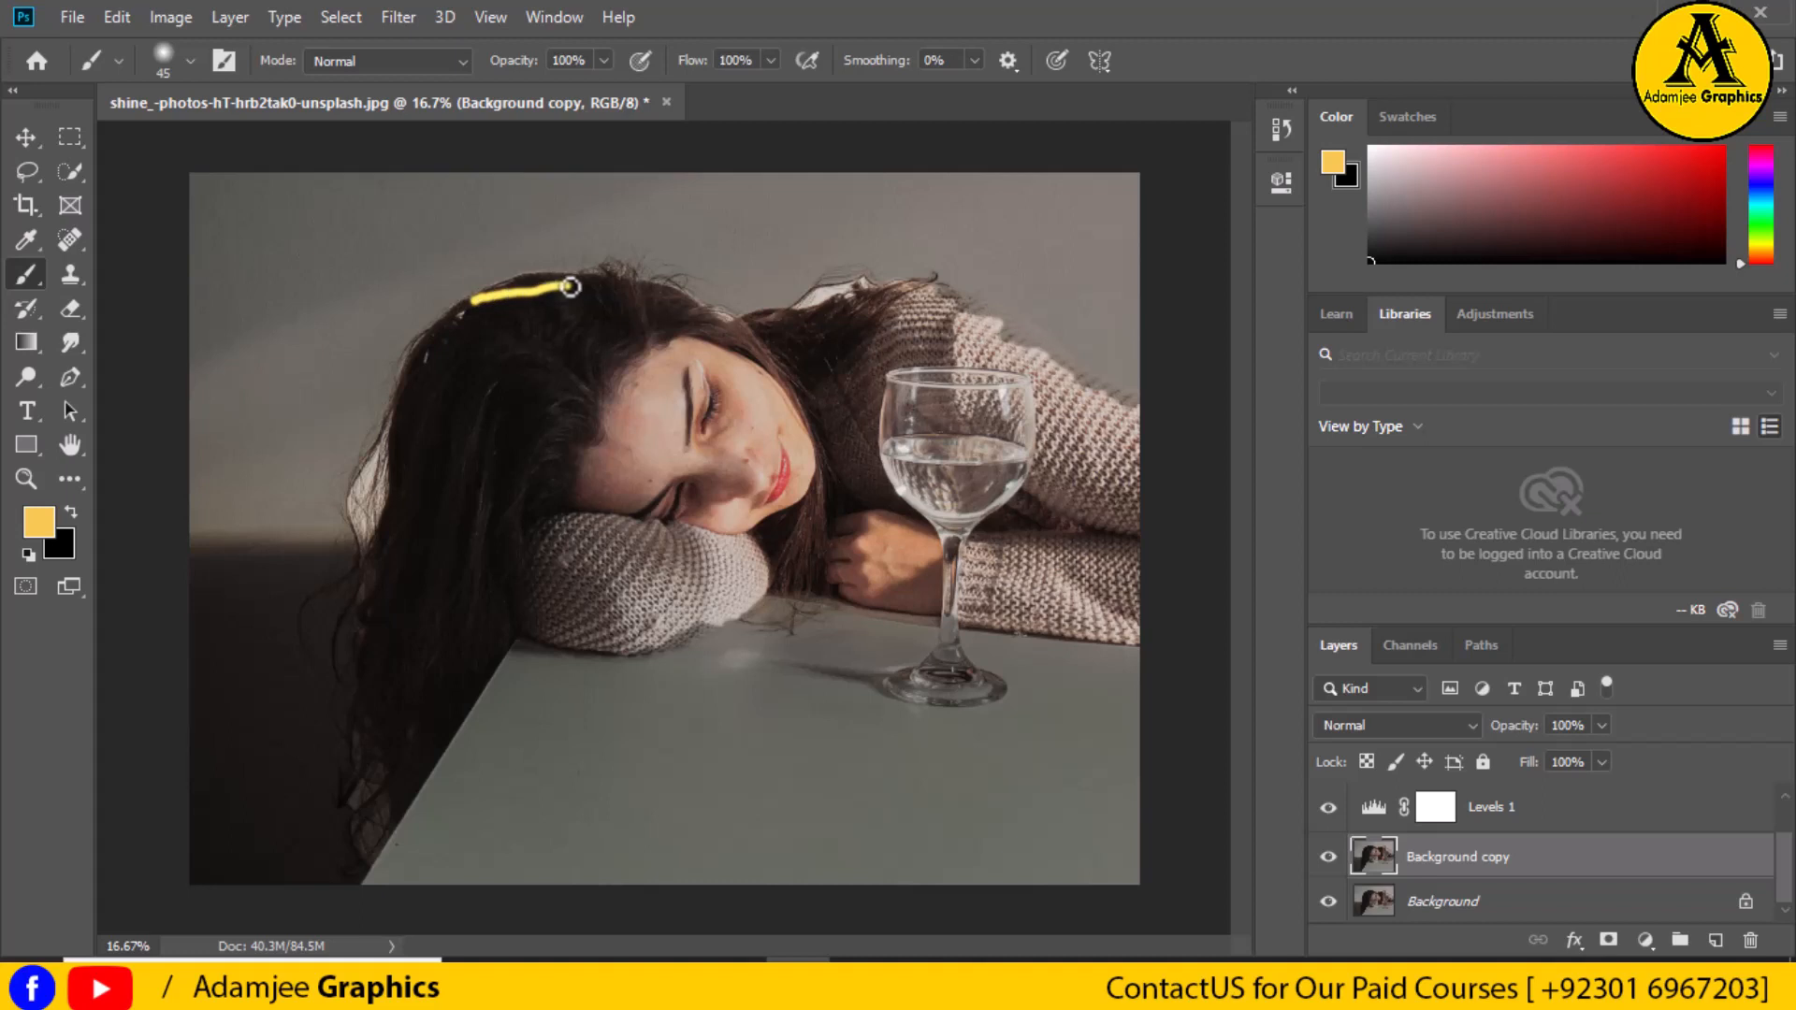
{"action": "key", "text": "ctrl+z"}
{"action": "key", "text": "ctrl+z"}
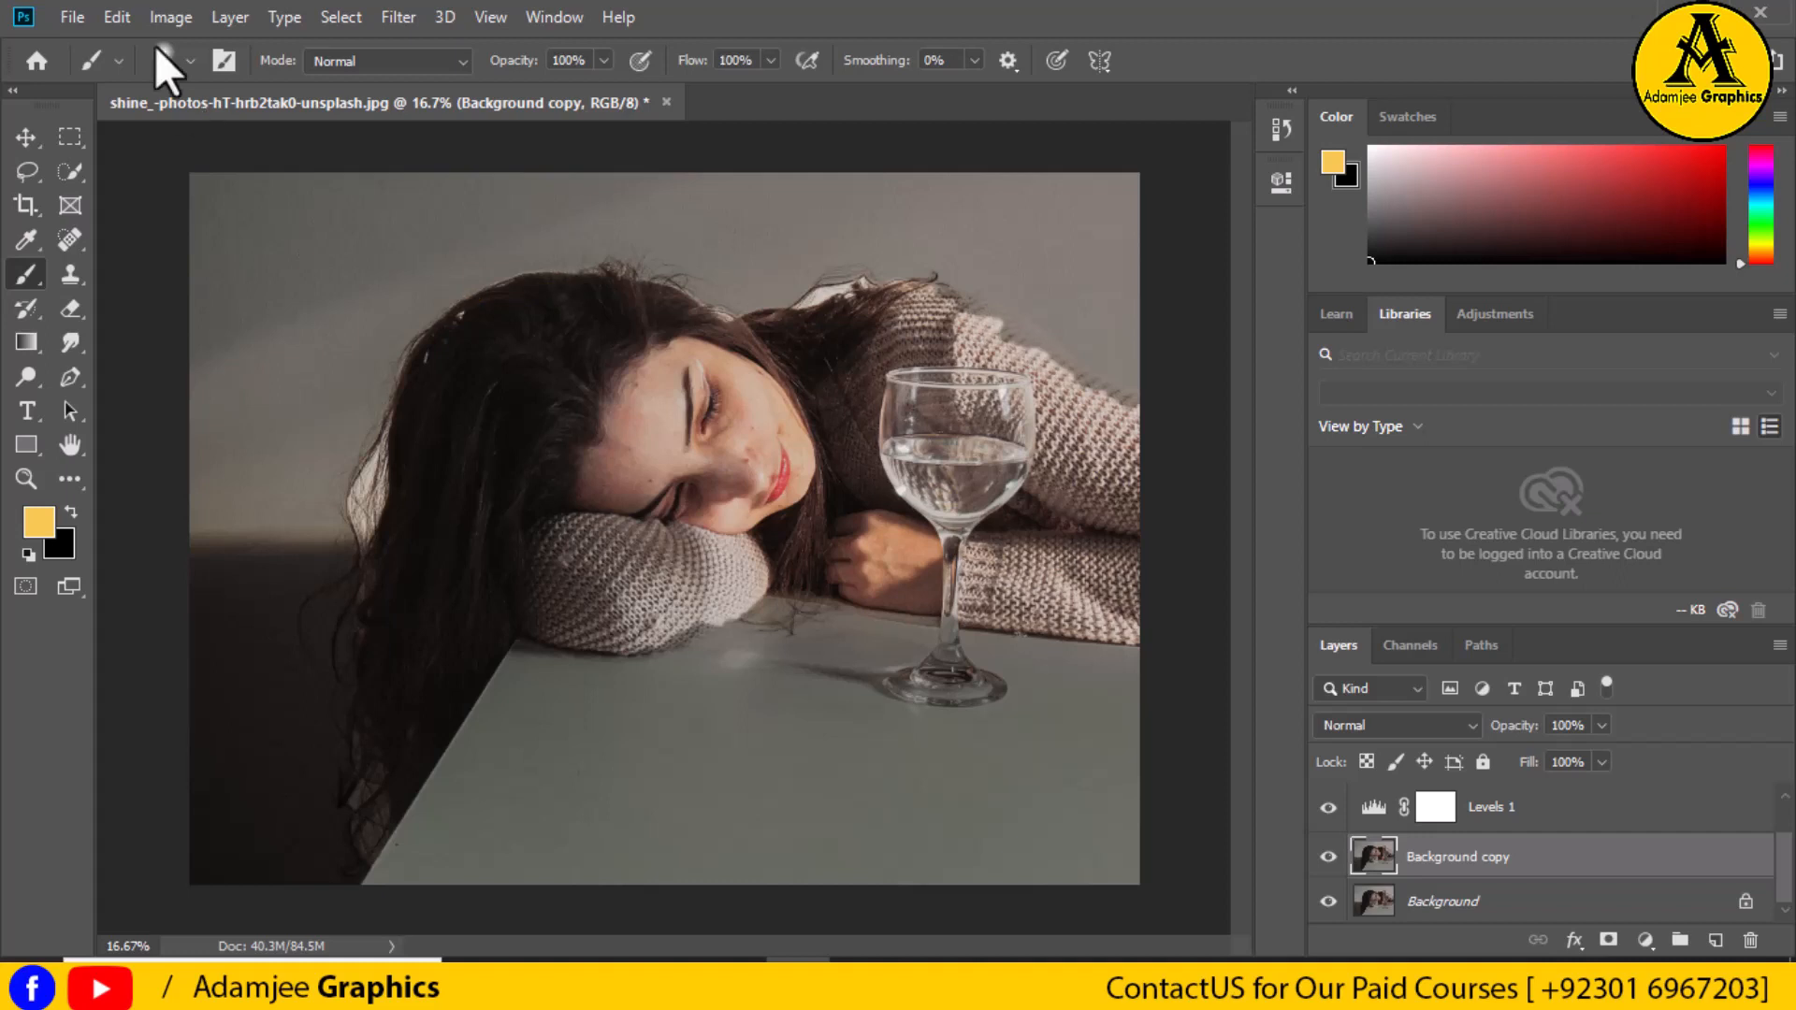
Adjust the soft round brush's hardness and set its size to 58 px.
{"action": "left_click", "coordinate": [189, 56]}
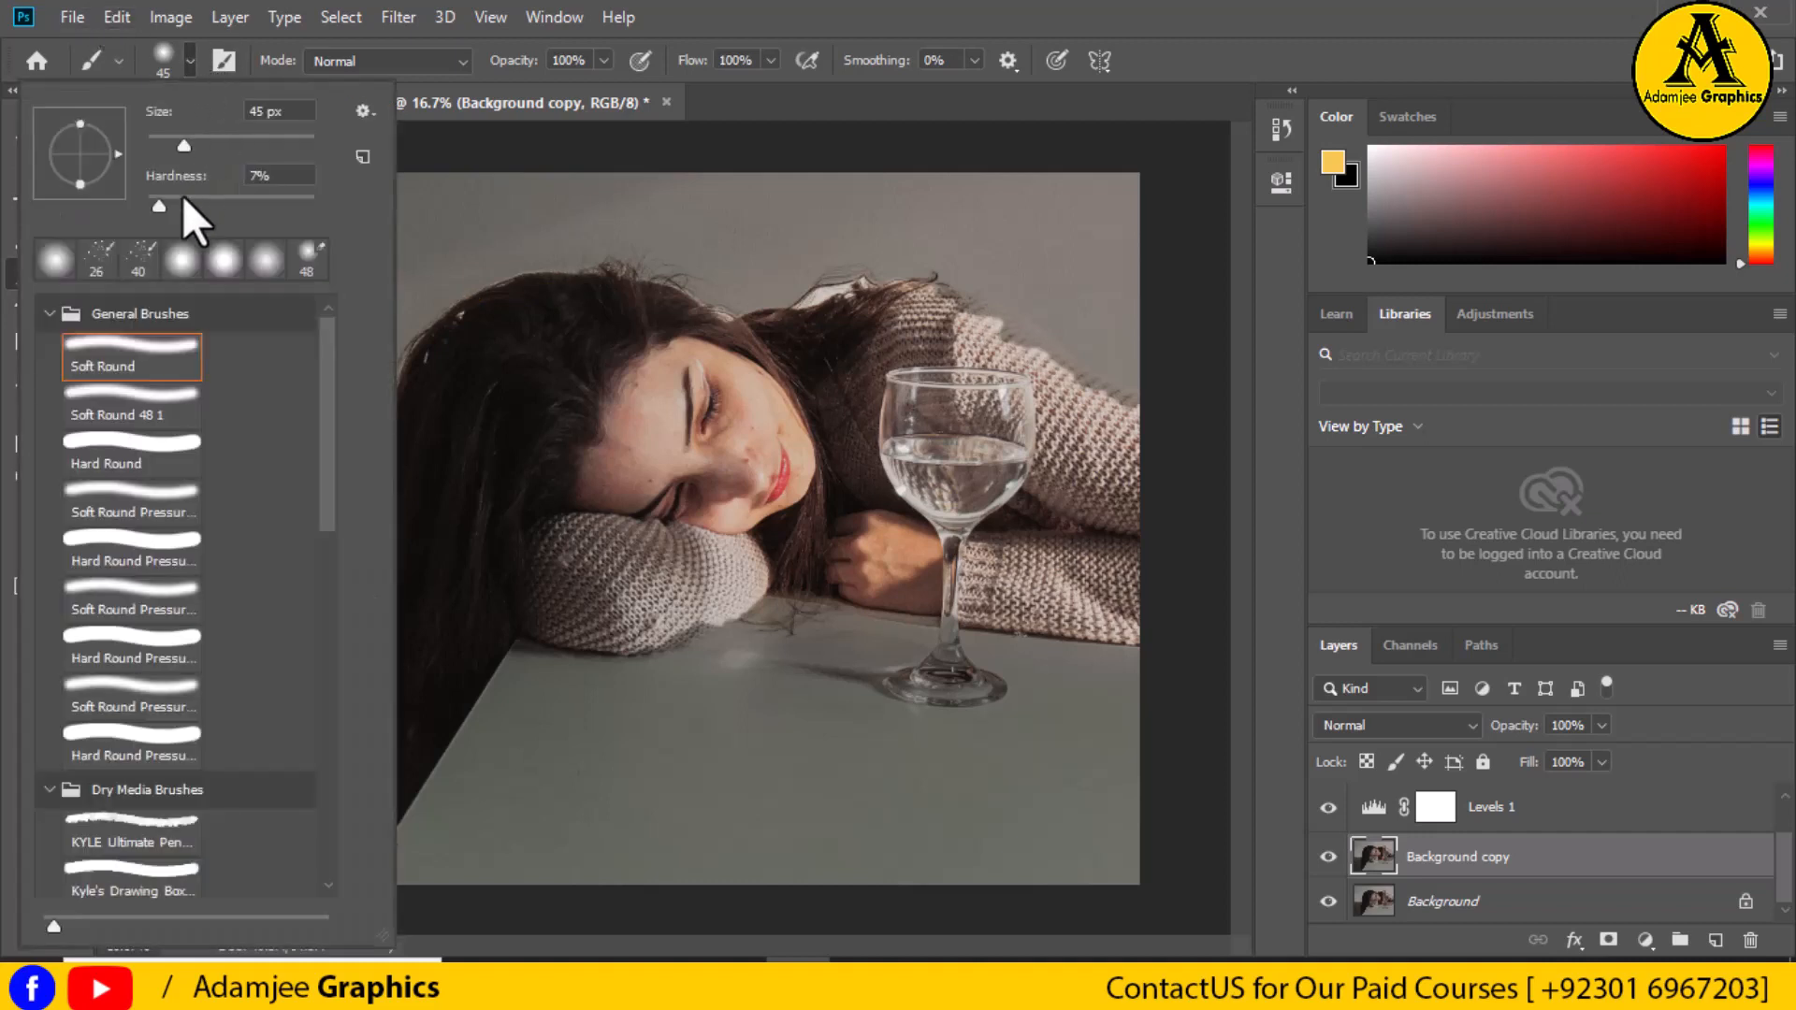
{"action": "left_click", "coordinate": [160, 205]}
{"action": "left_click", "coordinate": [163, 209]}
{"action": "left_click_drag", "start_coordinate": [178, 142], "coordinate": [194, 143]}
{"action": "left_click", "coordinate": [462, 322]}
{"action": "left_click_drag", "start_coordinate": [462, 321], "coordinate": [464, 315]}
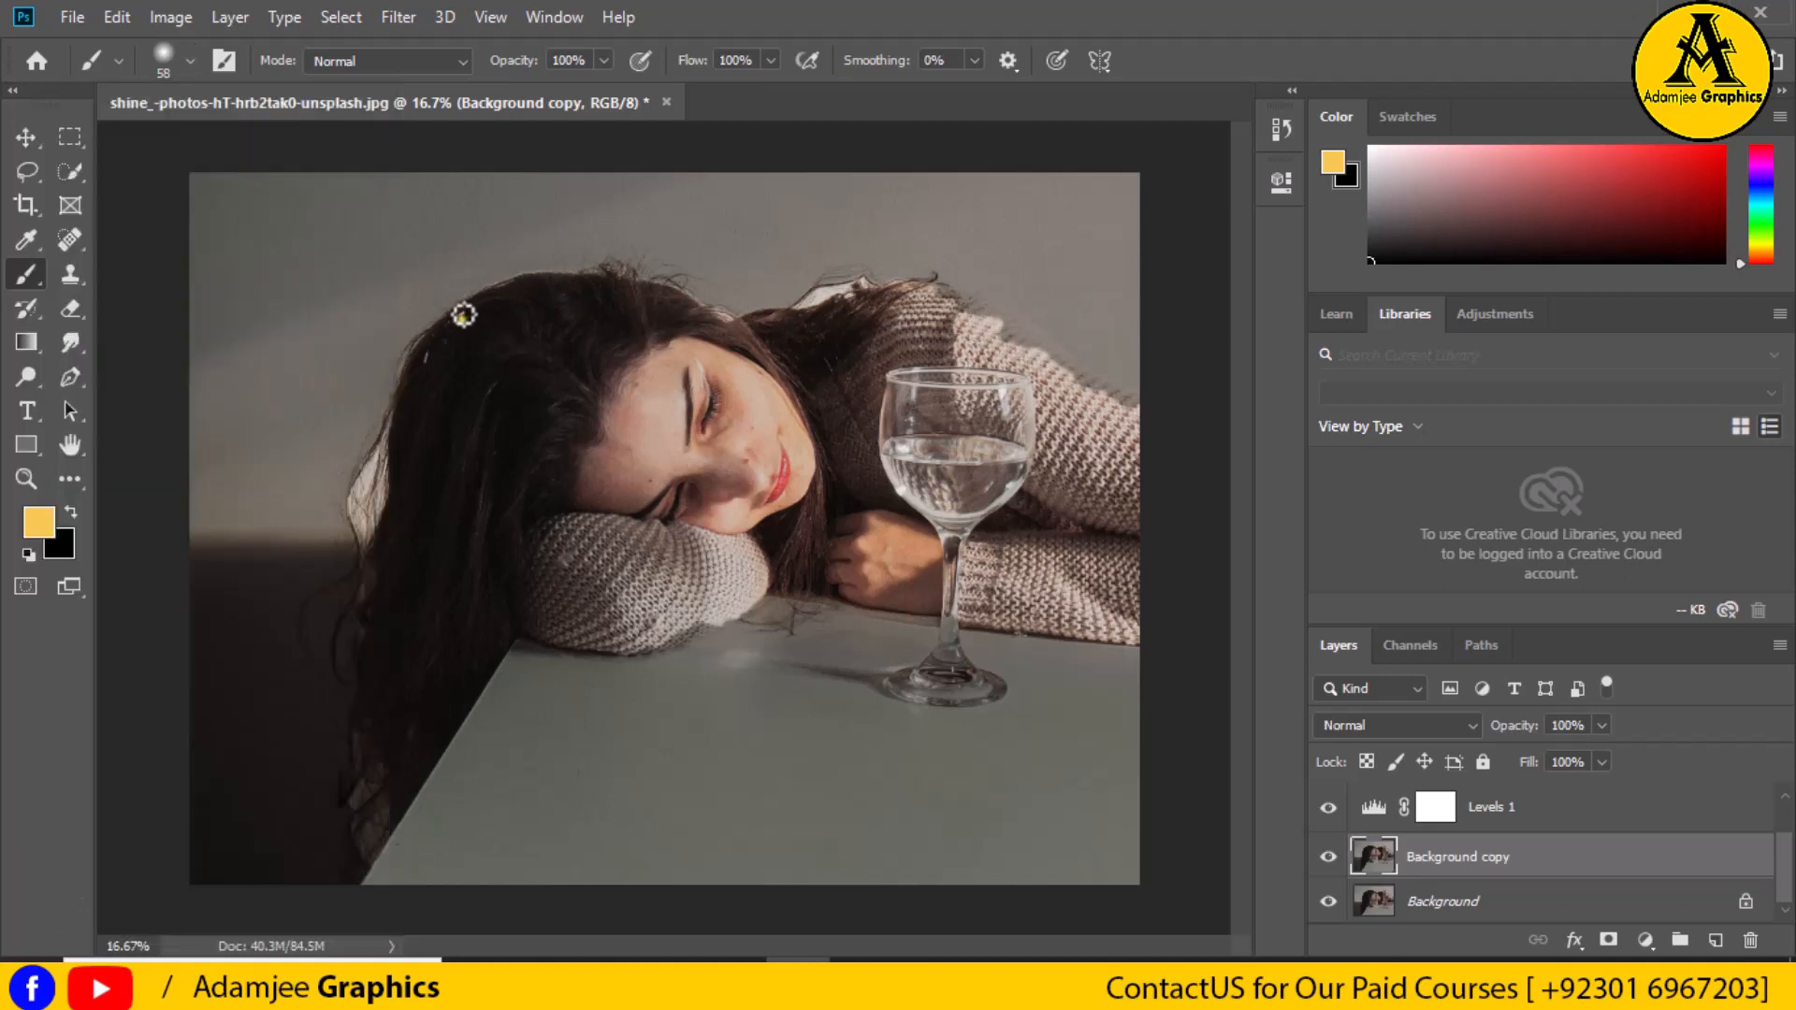
{"action": "key", "text": "ctrl+z"}
{"action": "key", "text": "ctrl+plus"}
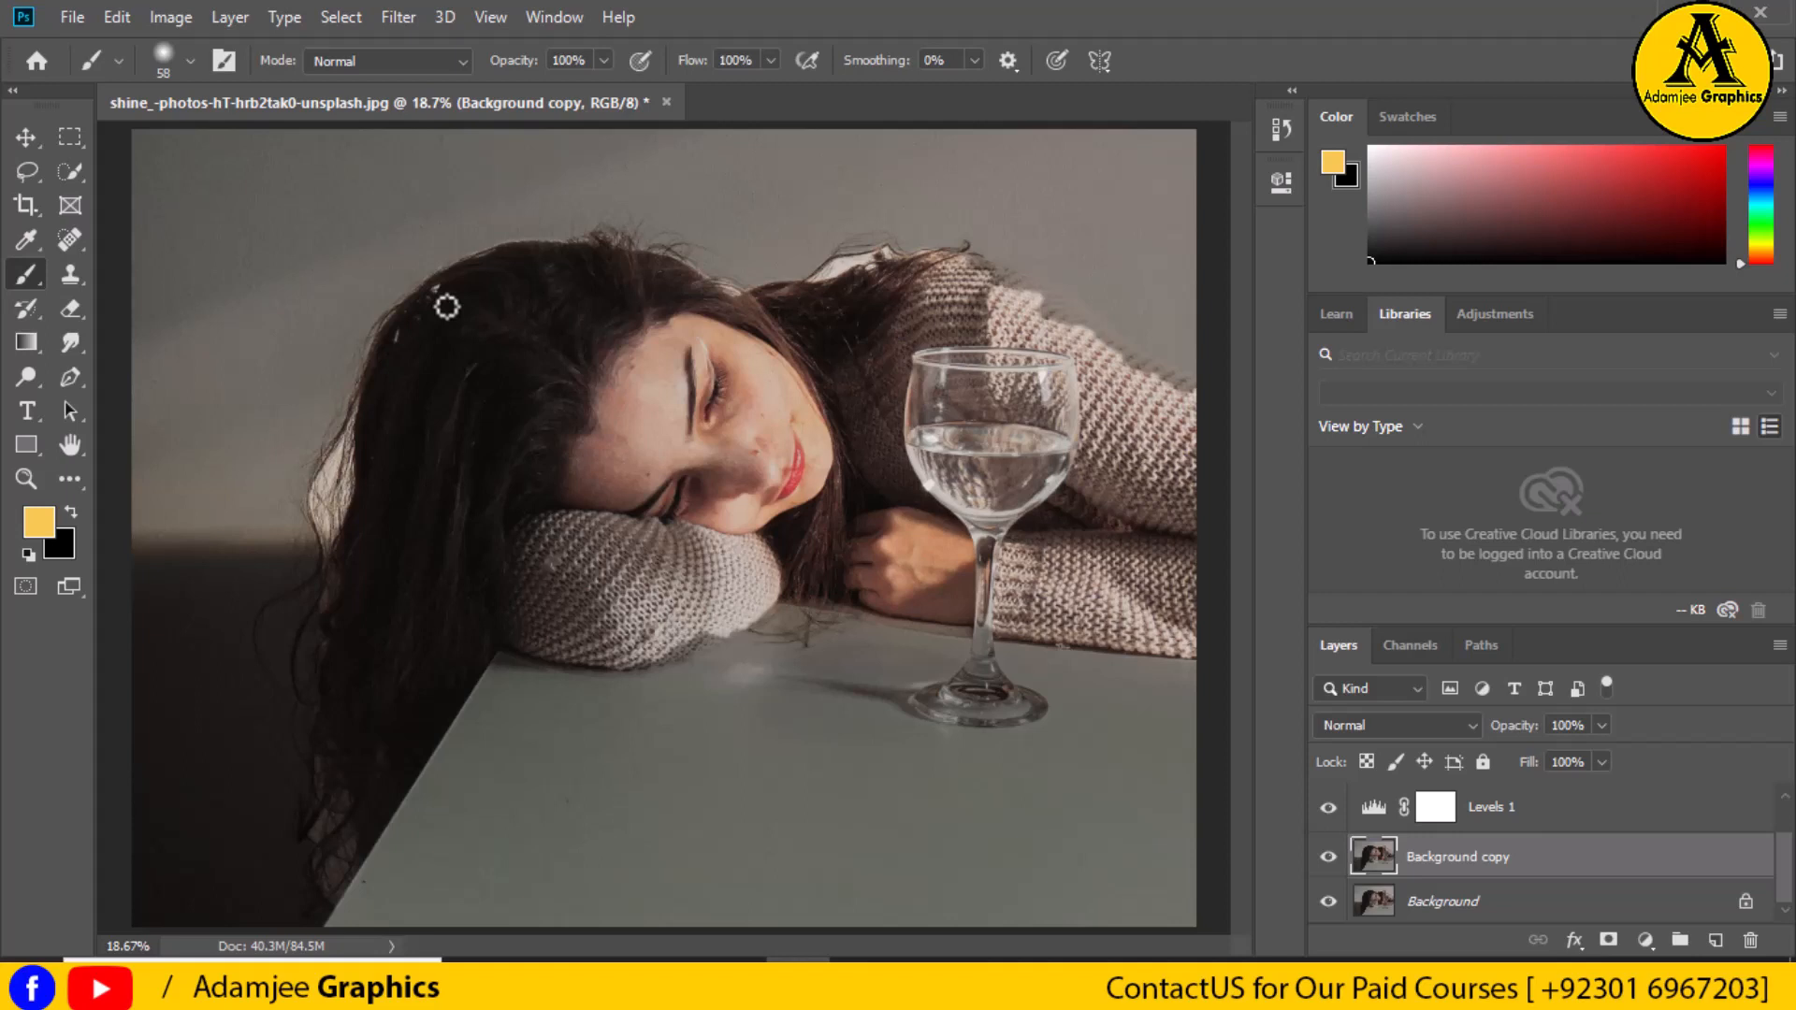
{"action": "key", "text": "ctrl+minus"}
{"action": "left_click_drag", "start_coordinate": [495, 367], "coordinate": [1015, 543]}
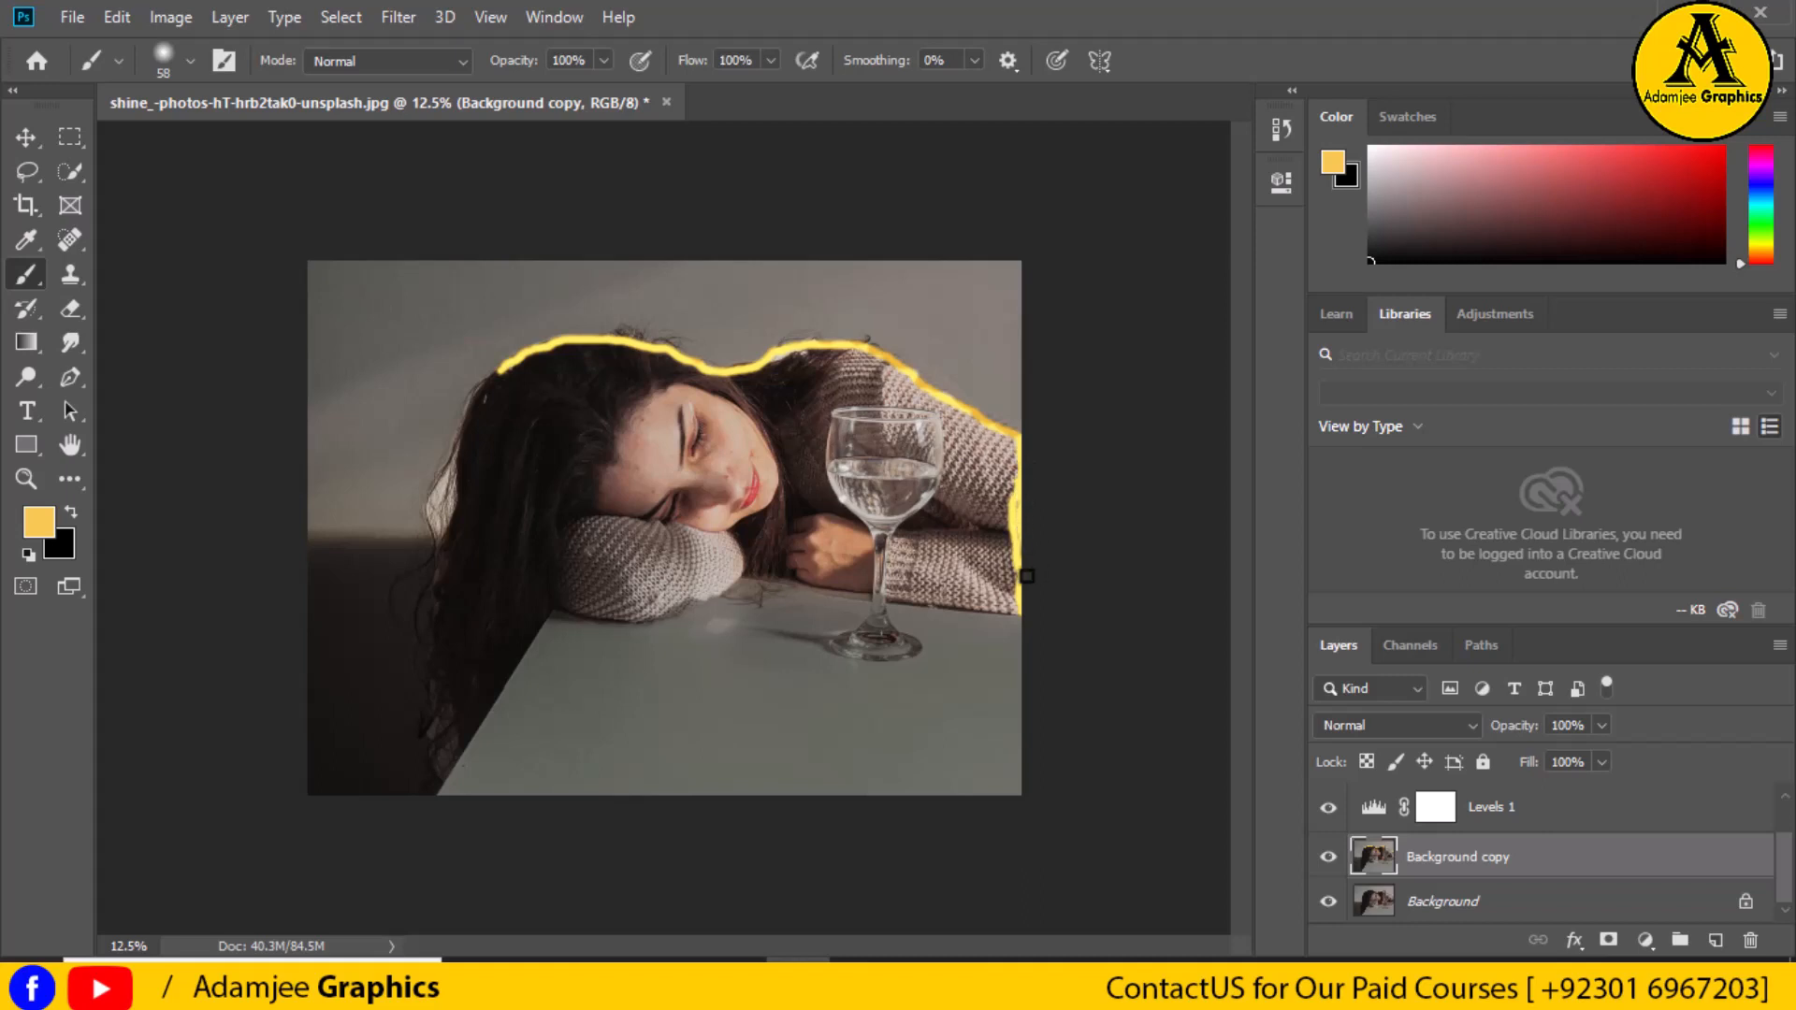
{"action": "key", "text": "ctrl+z"}
{"action": "key", "text": "ctrl+z"}
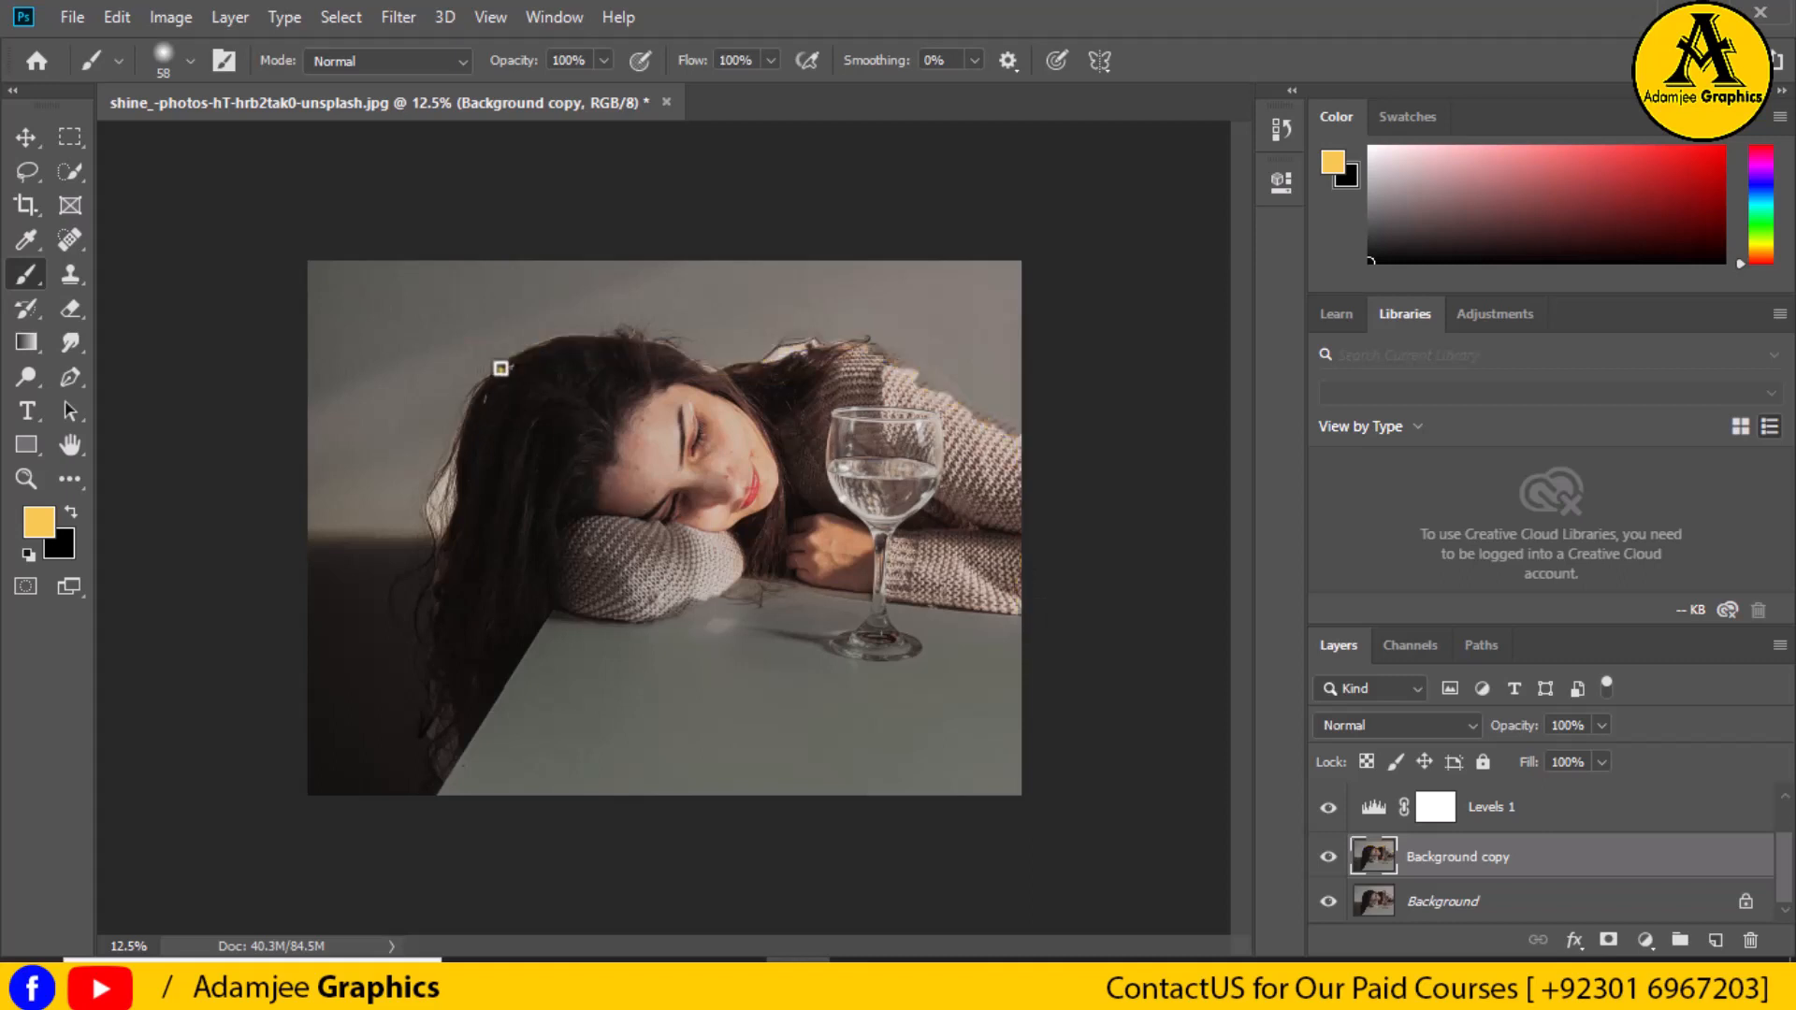
Paint a yellow outline around the woman's silhouette on the Background copy layer, following her hair, shoulder, the photo's right edge, sleeves and table edge.
{"action": "mouse_move", "coordinate": [508, 368]}
{"action": "left_mouse_down"}
{"action": "mouse_move", "coordinate": [628, 342]}
{"action": "mouse_move", "coordinate": [722, 372]}
{"action": "mouse_move", "coordinate": [869, 343]}
{"action": "mouse_move", "coordinate": [1022, 441]}
{"action": "left_mouse_up"}
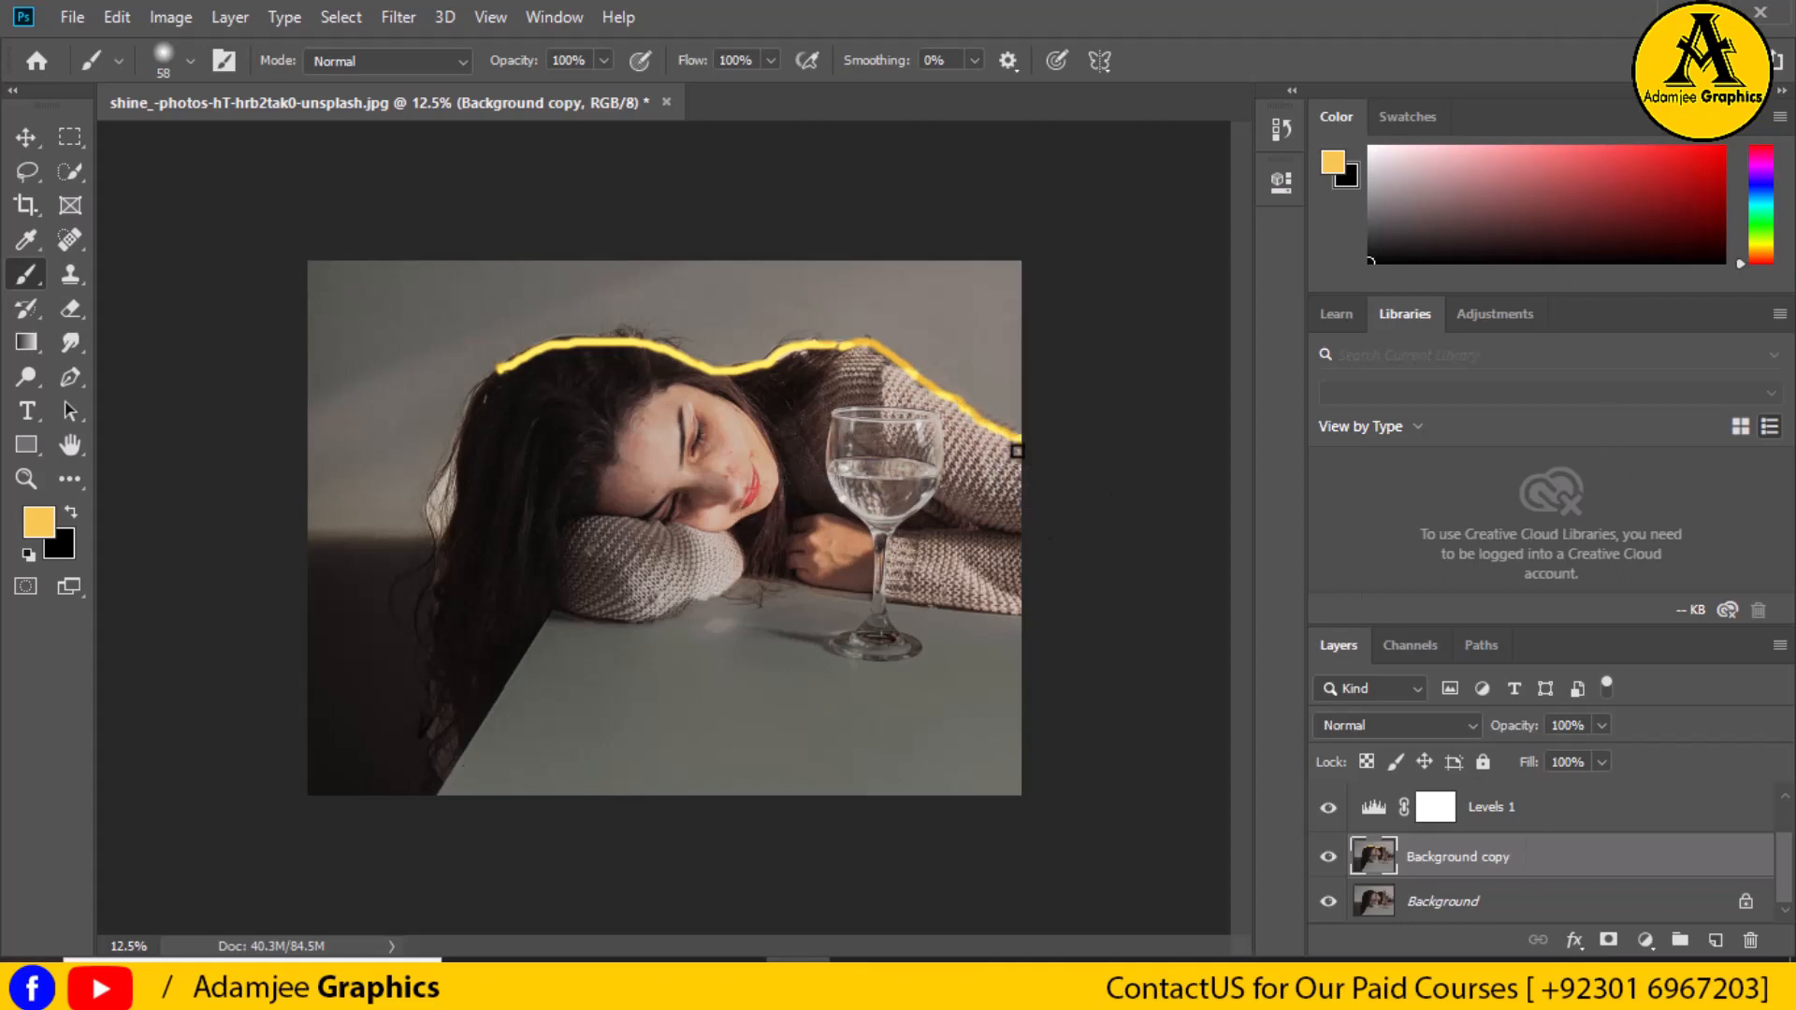
{"action": "left_click_drag", "start_coordinate": [1019, 459], "coordinate": [1022, 612]}
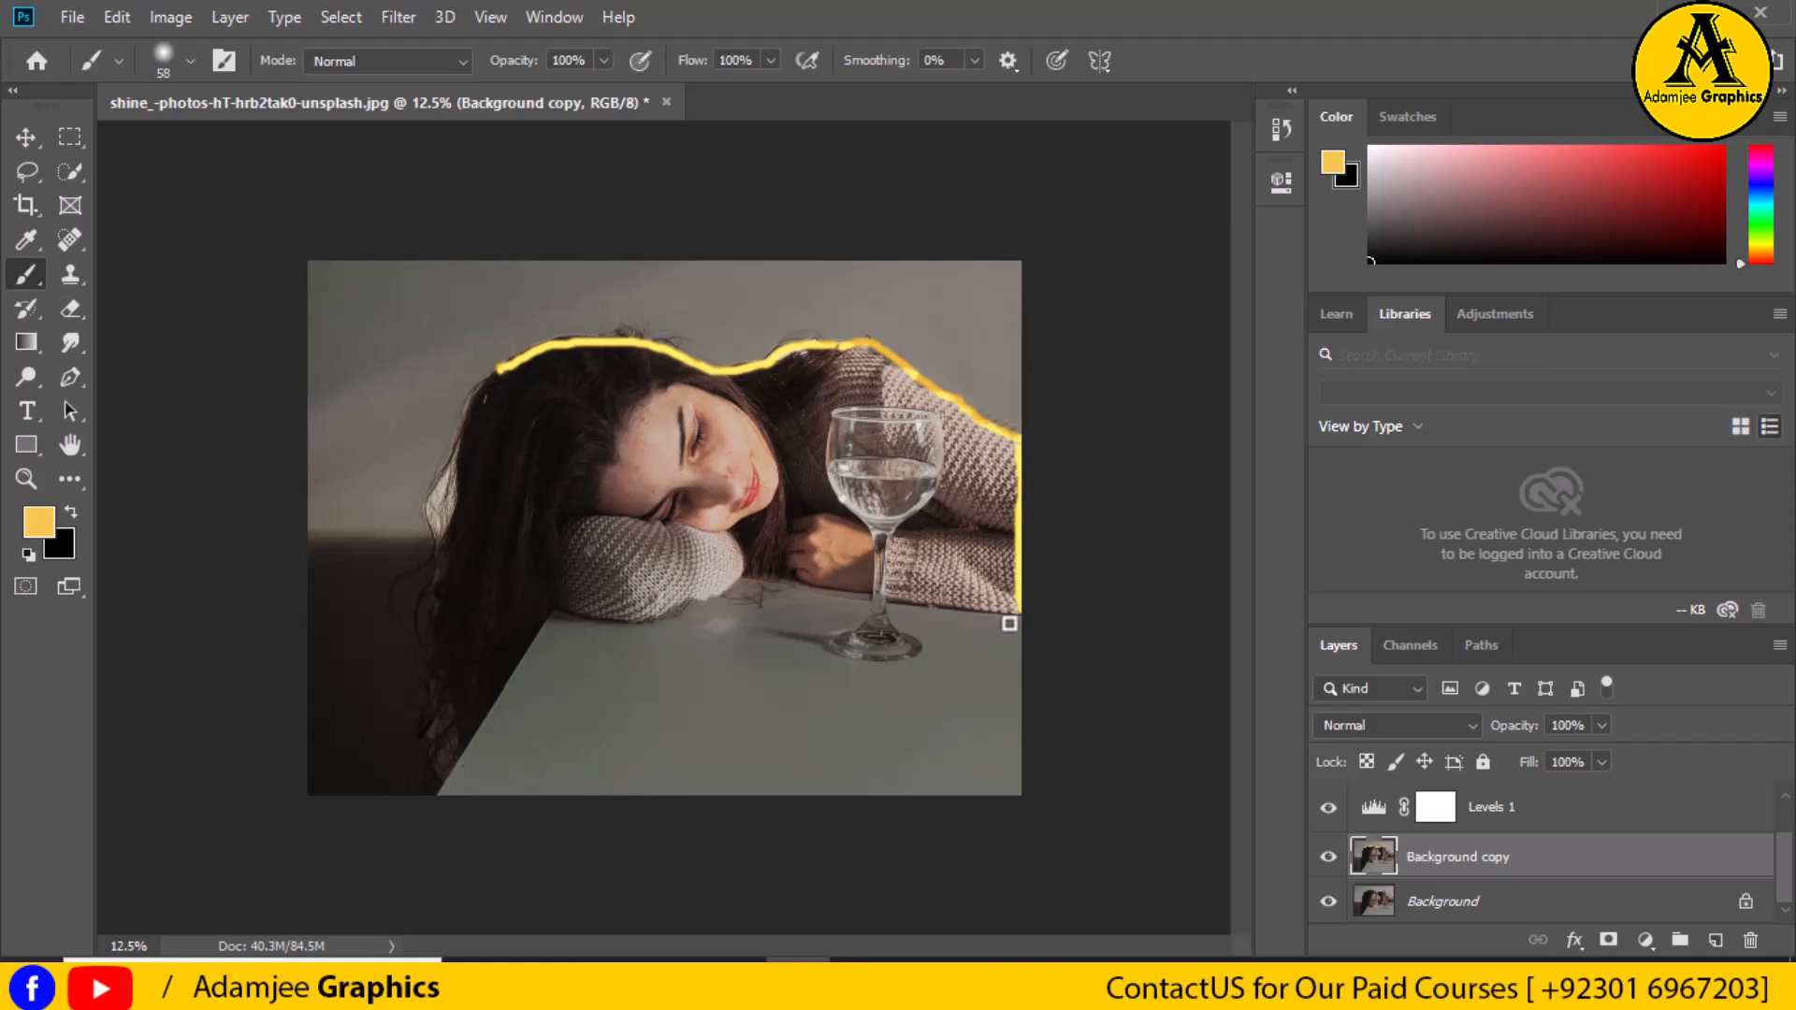
{"action": "left_click_drag", "start_coordinate": [1018, 618], "coordinate": [833, 605]}
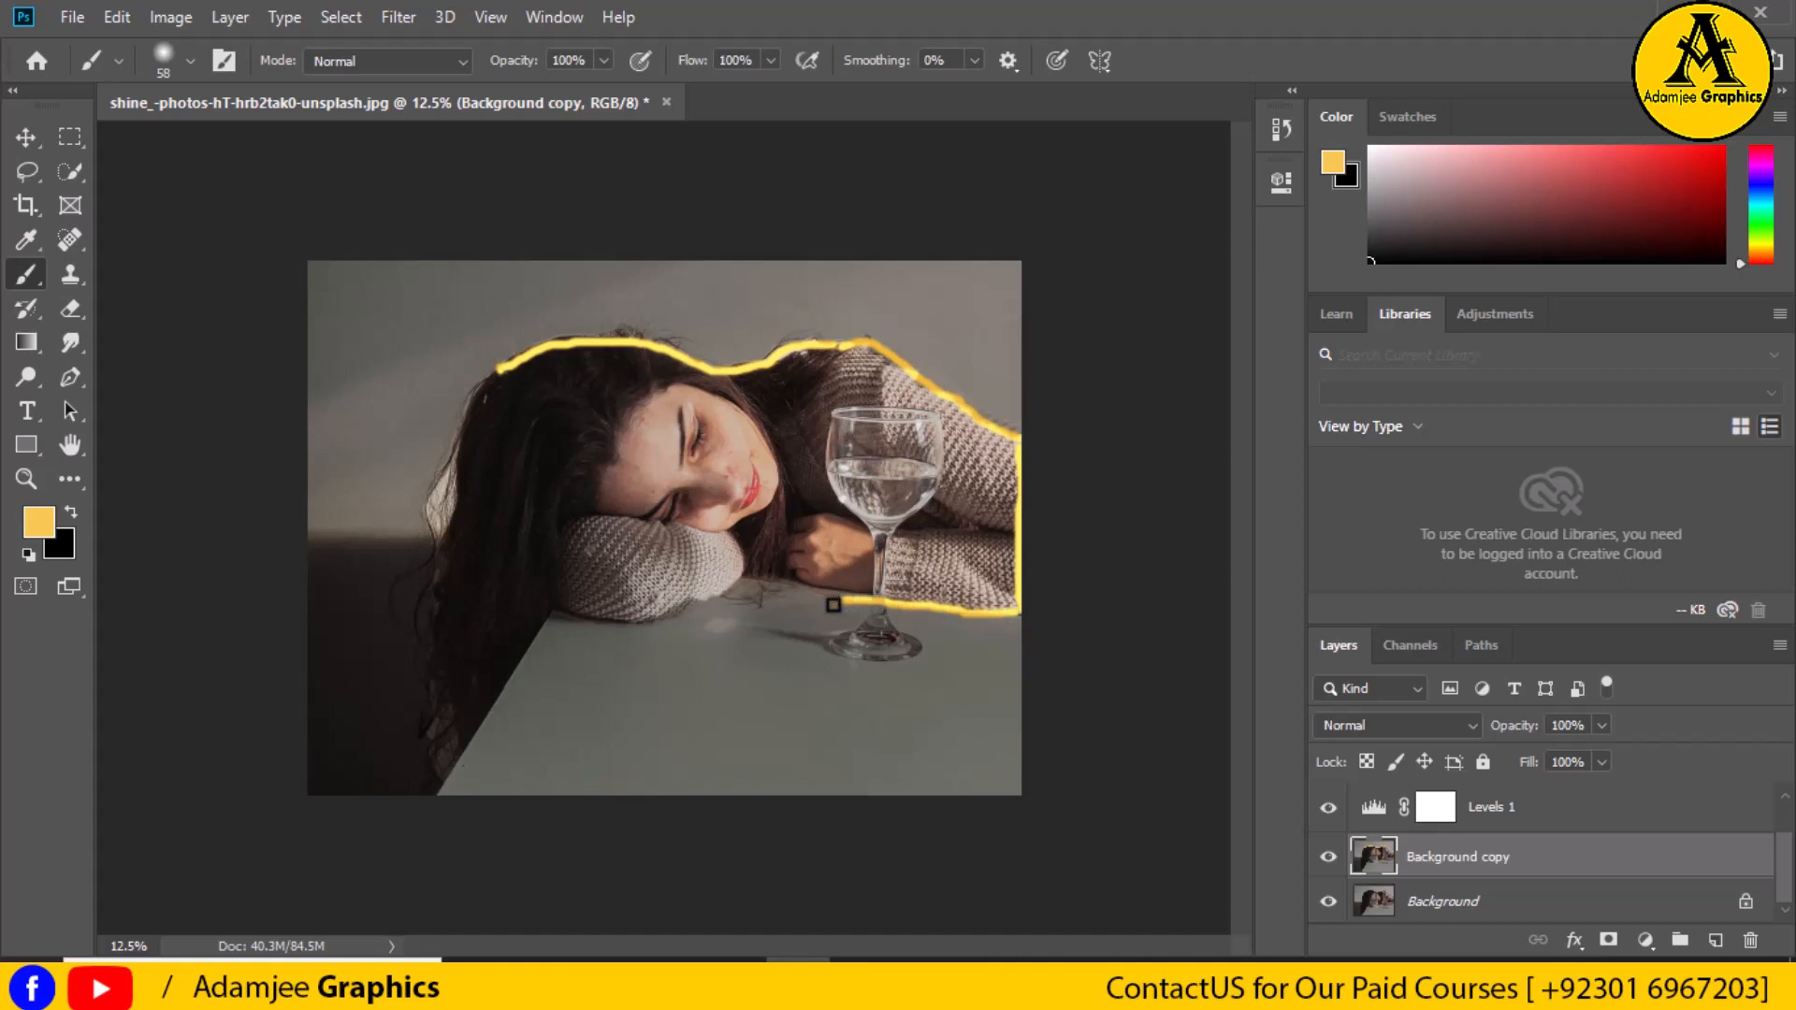
{"action": "key", "text": "ctrl+z"}
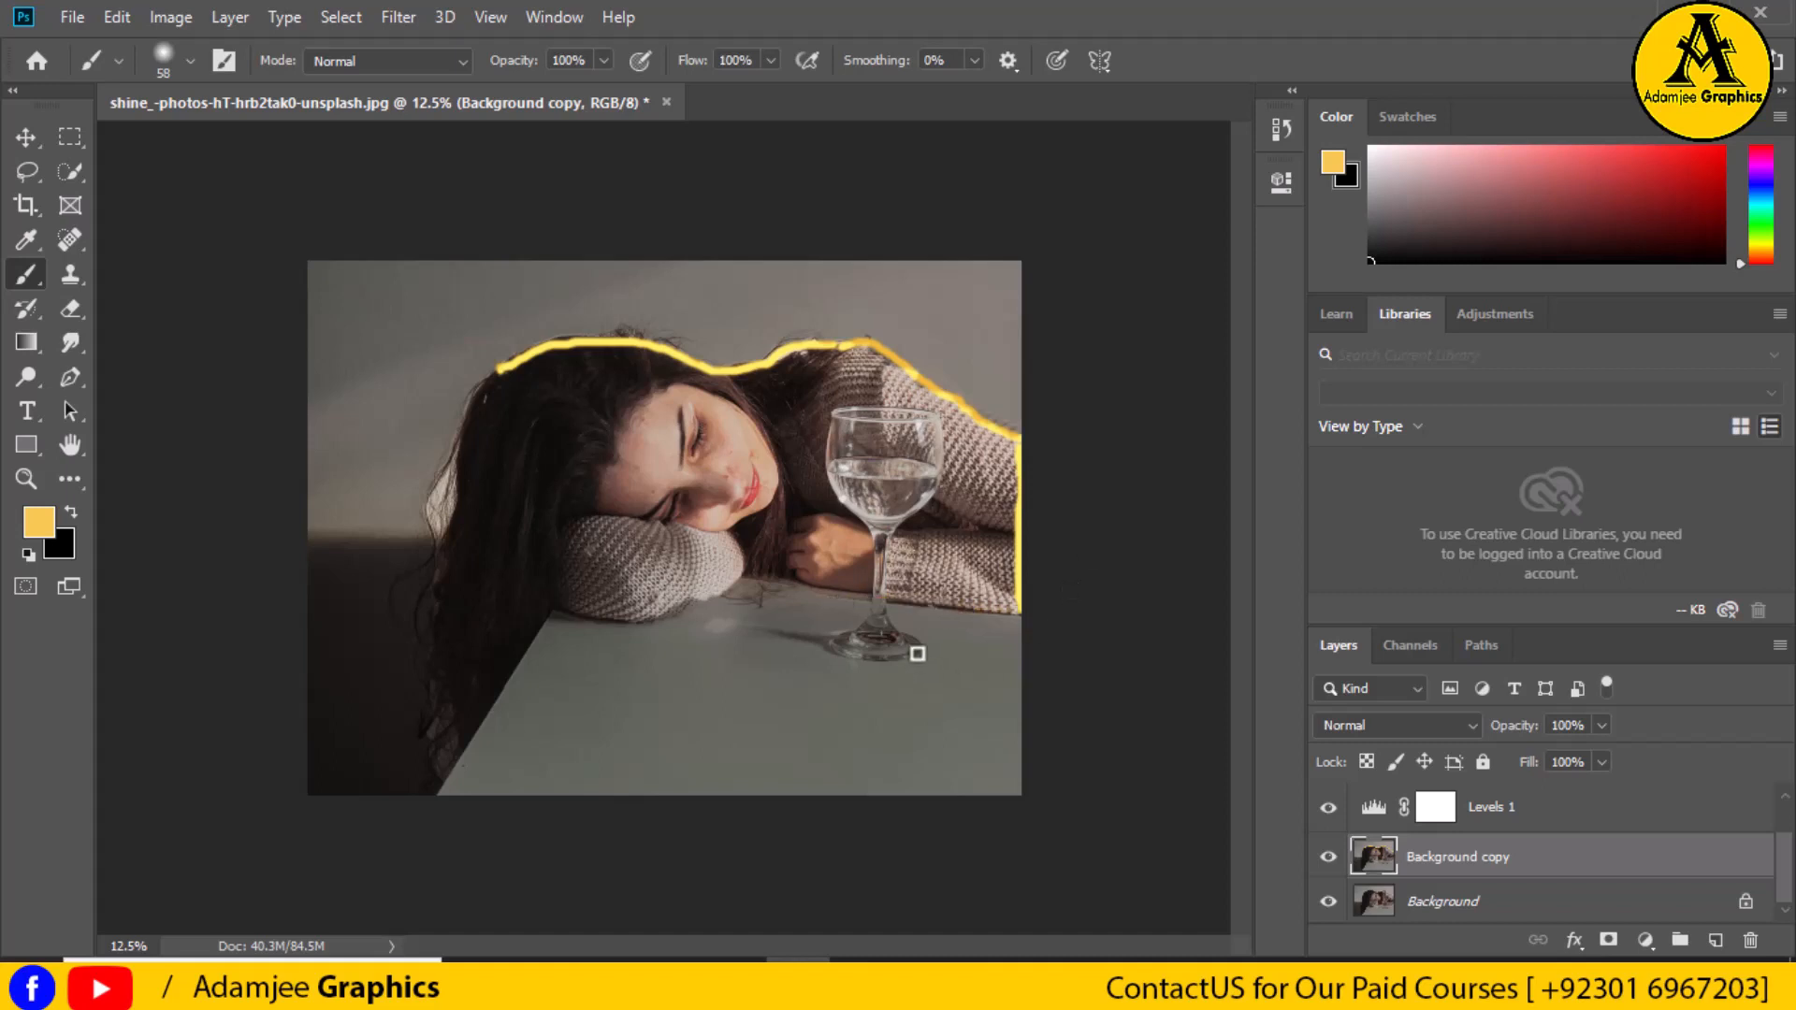
{"action": "left_click_drag", "start_coordinate": [895, 608], "coordinate": [1024, 621]}
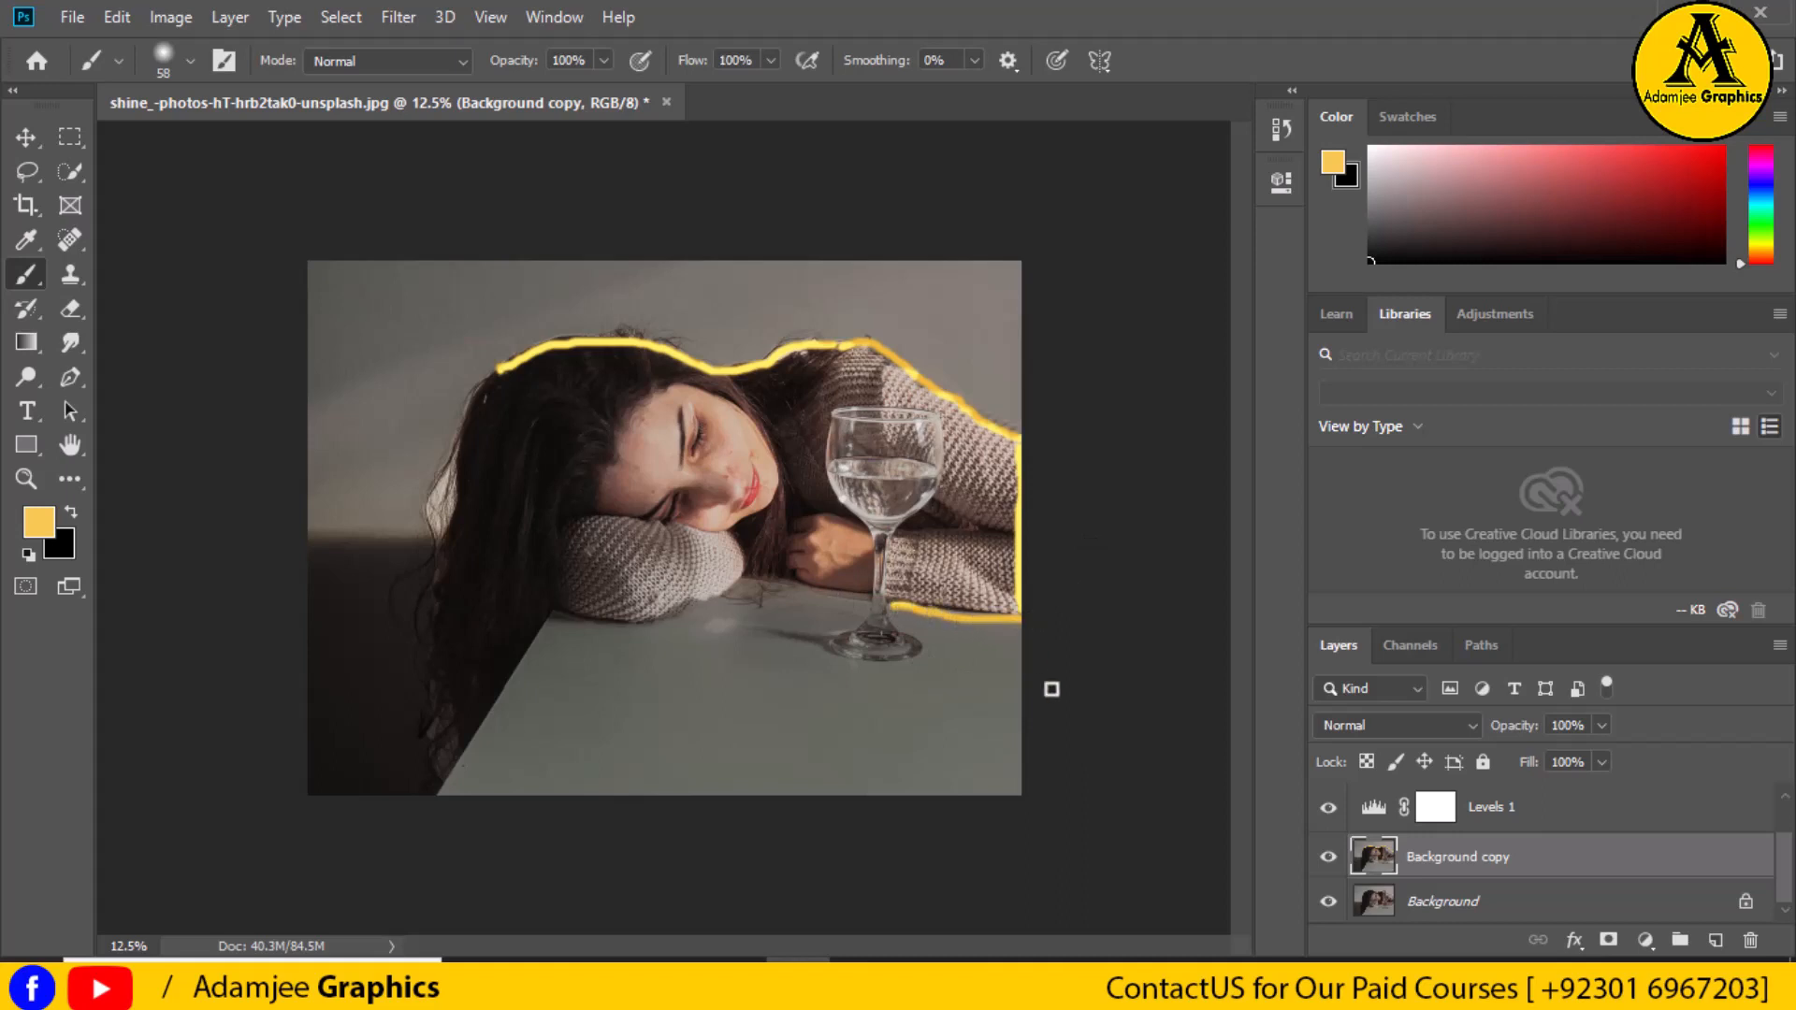
{"action": "left_click_drag", "start_coordinate": [750, 586], "coordinate": [860, 608]}
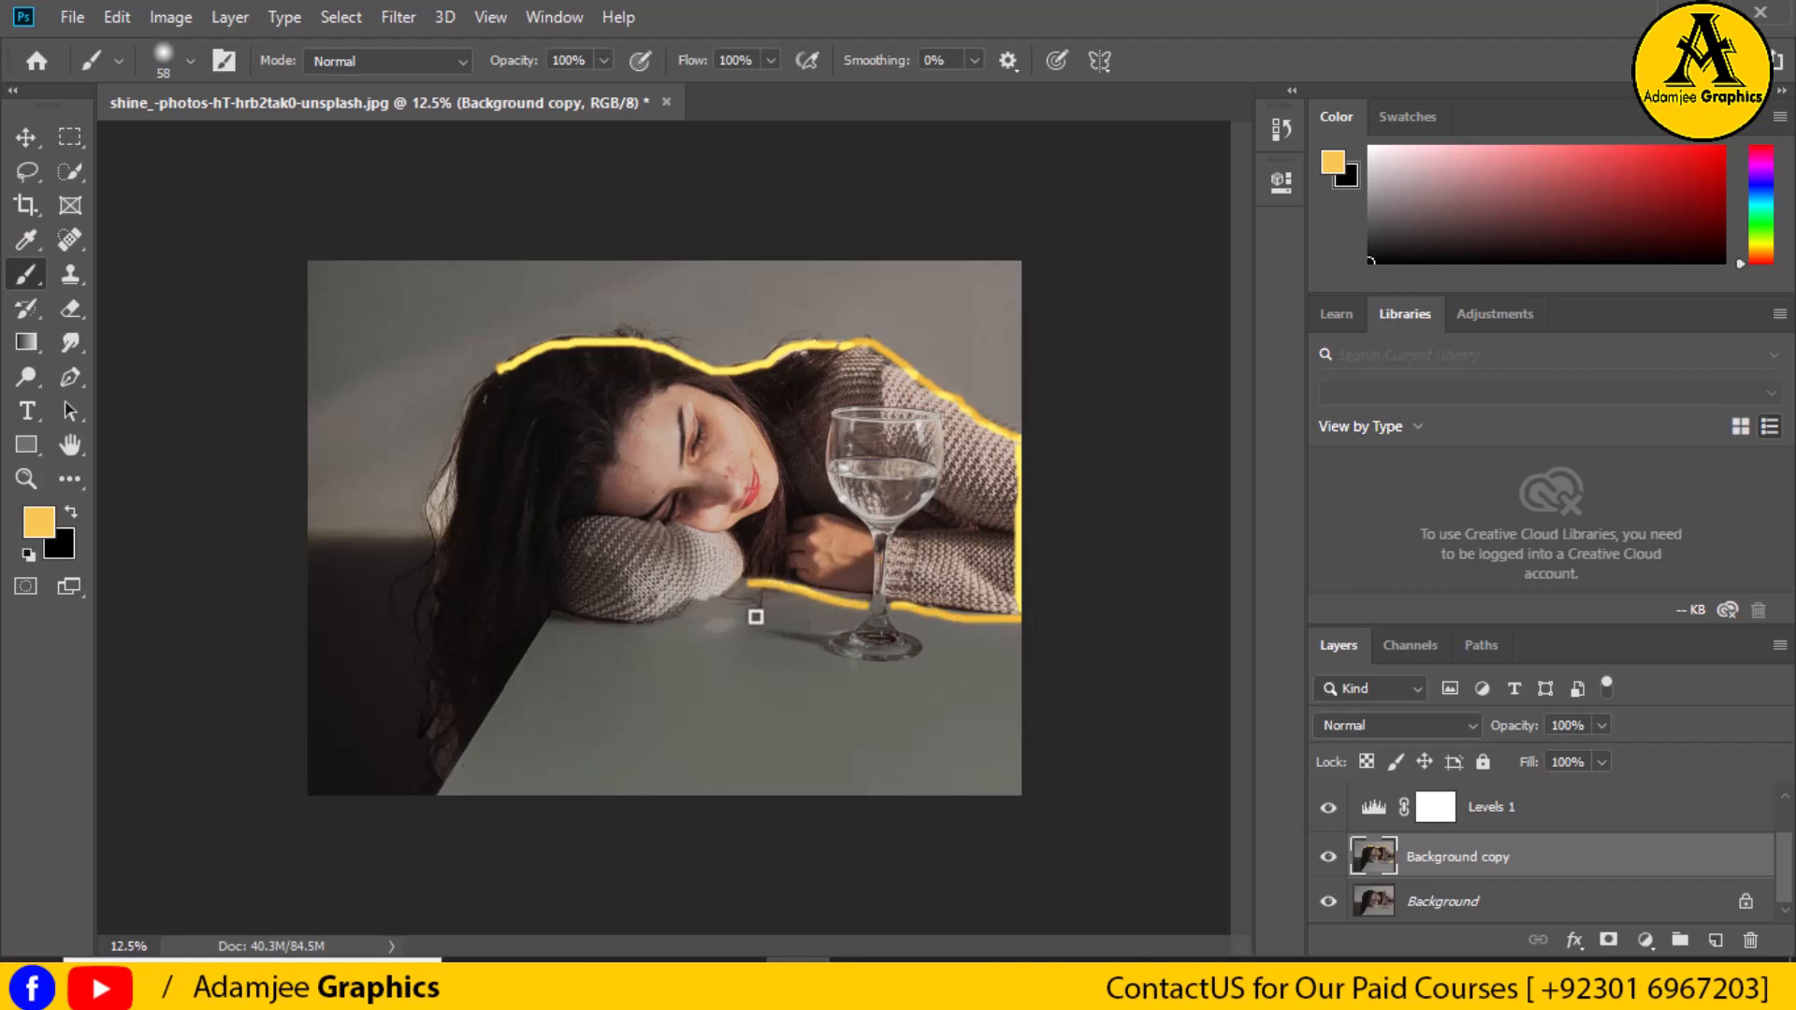
{"action": "mouse_move", "coordinate": [743, 588]}
{"action": "left_mouse_down"}
{"action": "mouse_move", "coordinate": [645, 625]}
{"action": "mouse_move", "coordinate": [558, 614]}
{"action": "mouse_move", "coordinate": [441, 797]}
{"action": "left_mouse_up"}
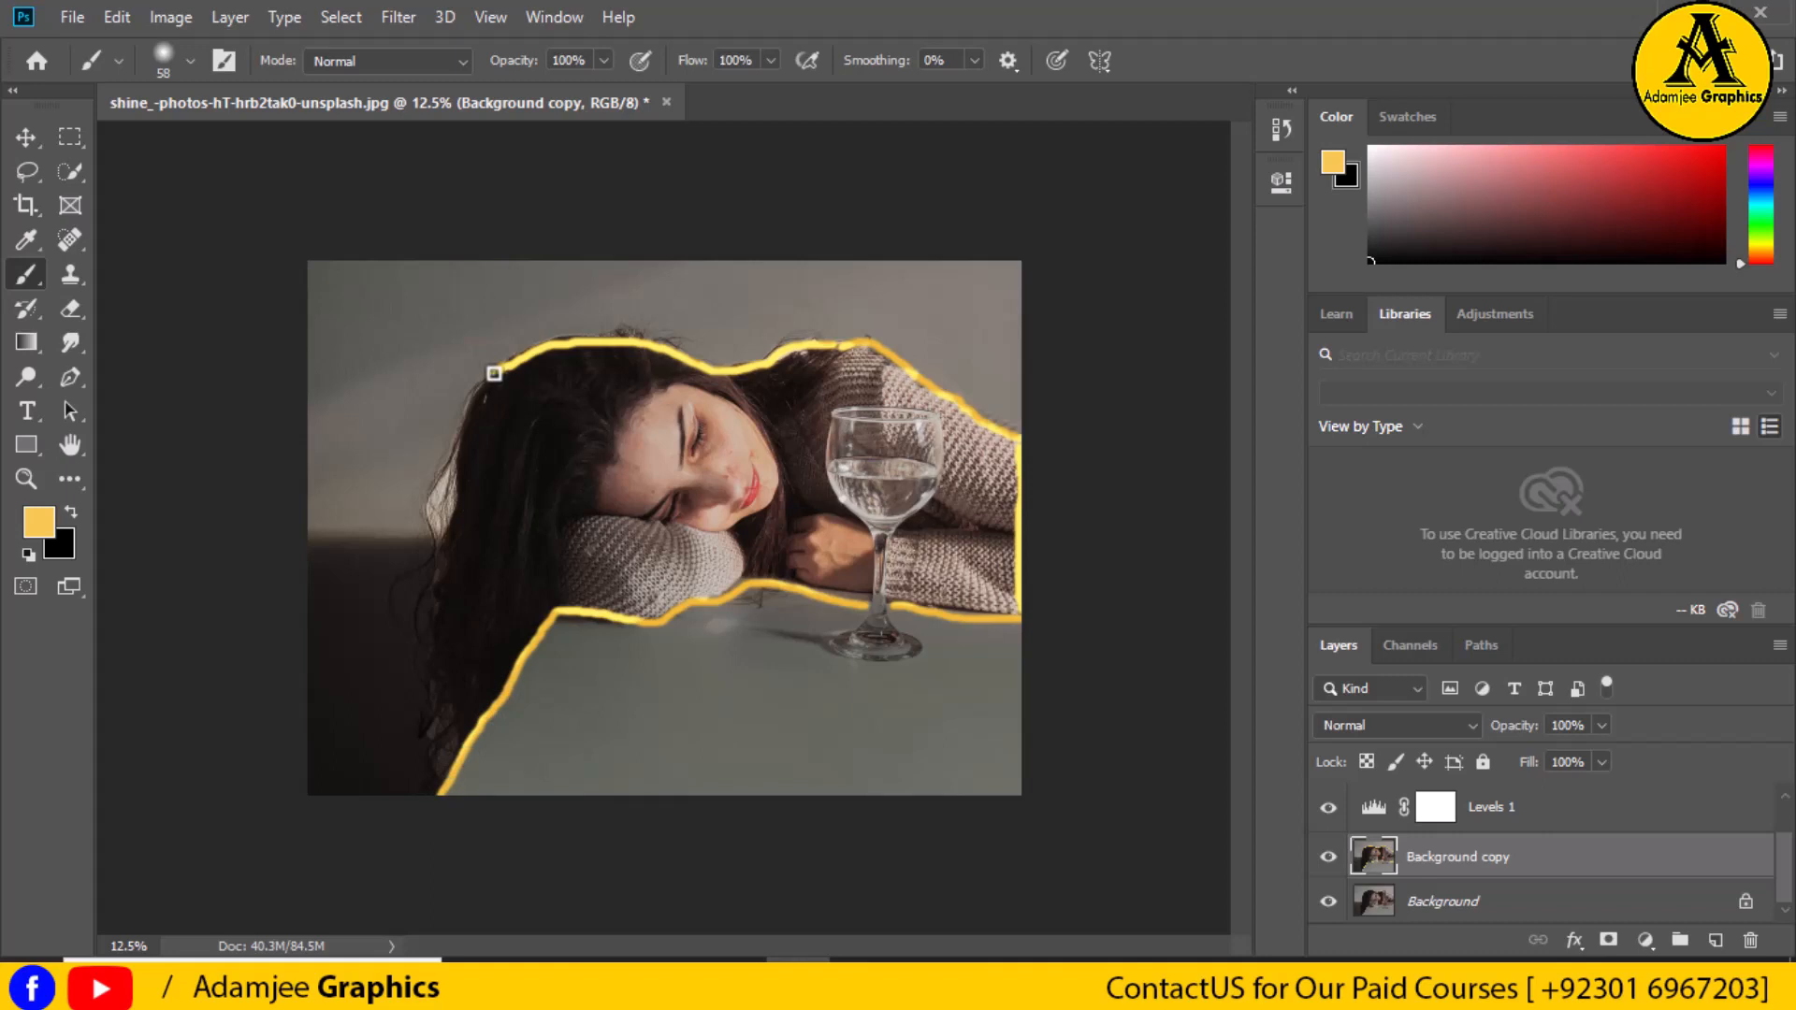
{"action": "mouse_move", "coordinate": [493, 374]}
{"action": "left_mouse_down"}
{"action": "mouse_move", "coordinate": [436, 505]}
{"action": "mouse_move", "coordinate": [420, 643]}
{"action": "mouse_move", "coordinate": [437, 801]}
{"action": "left_mouse_up"}
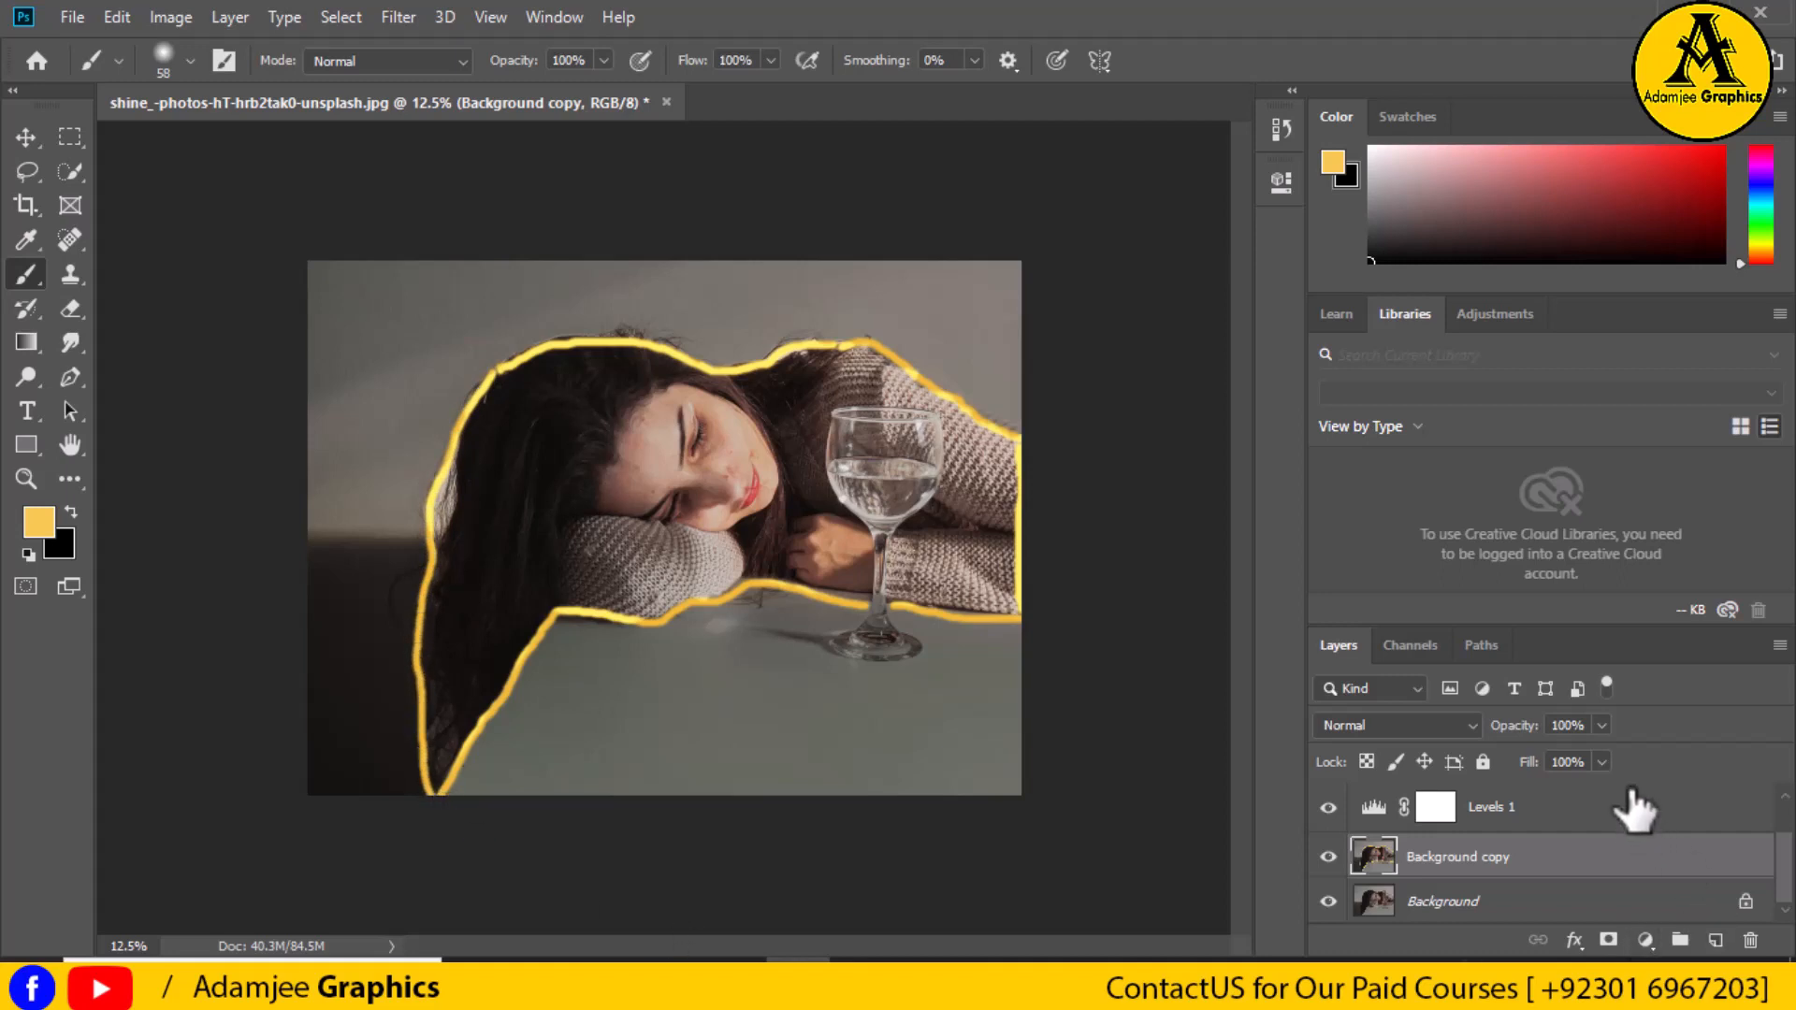
Try the Hard Mix and Pin Light blend modes on the Background copy layer.
{"action": "left_click", "coordinate": [1598, 727]}
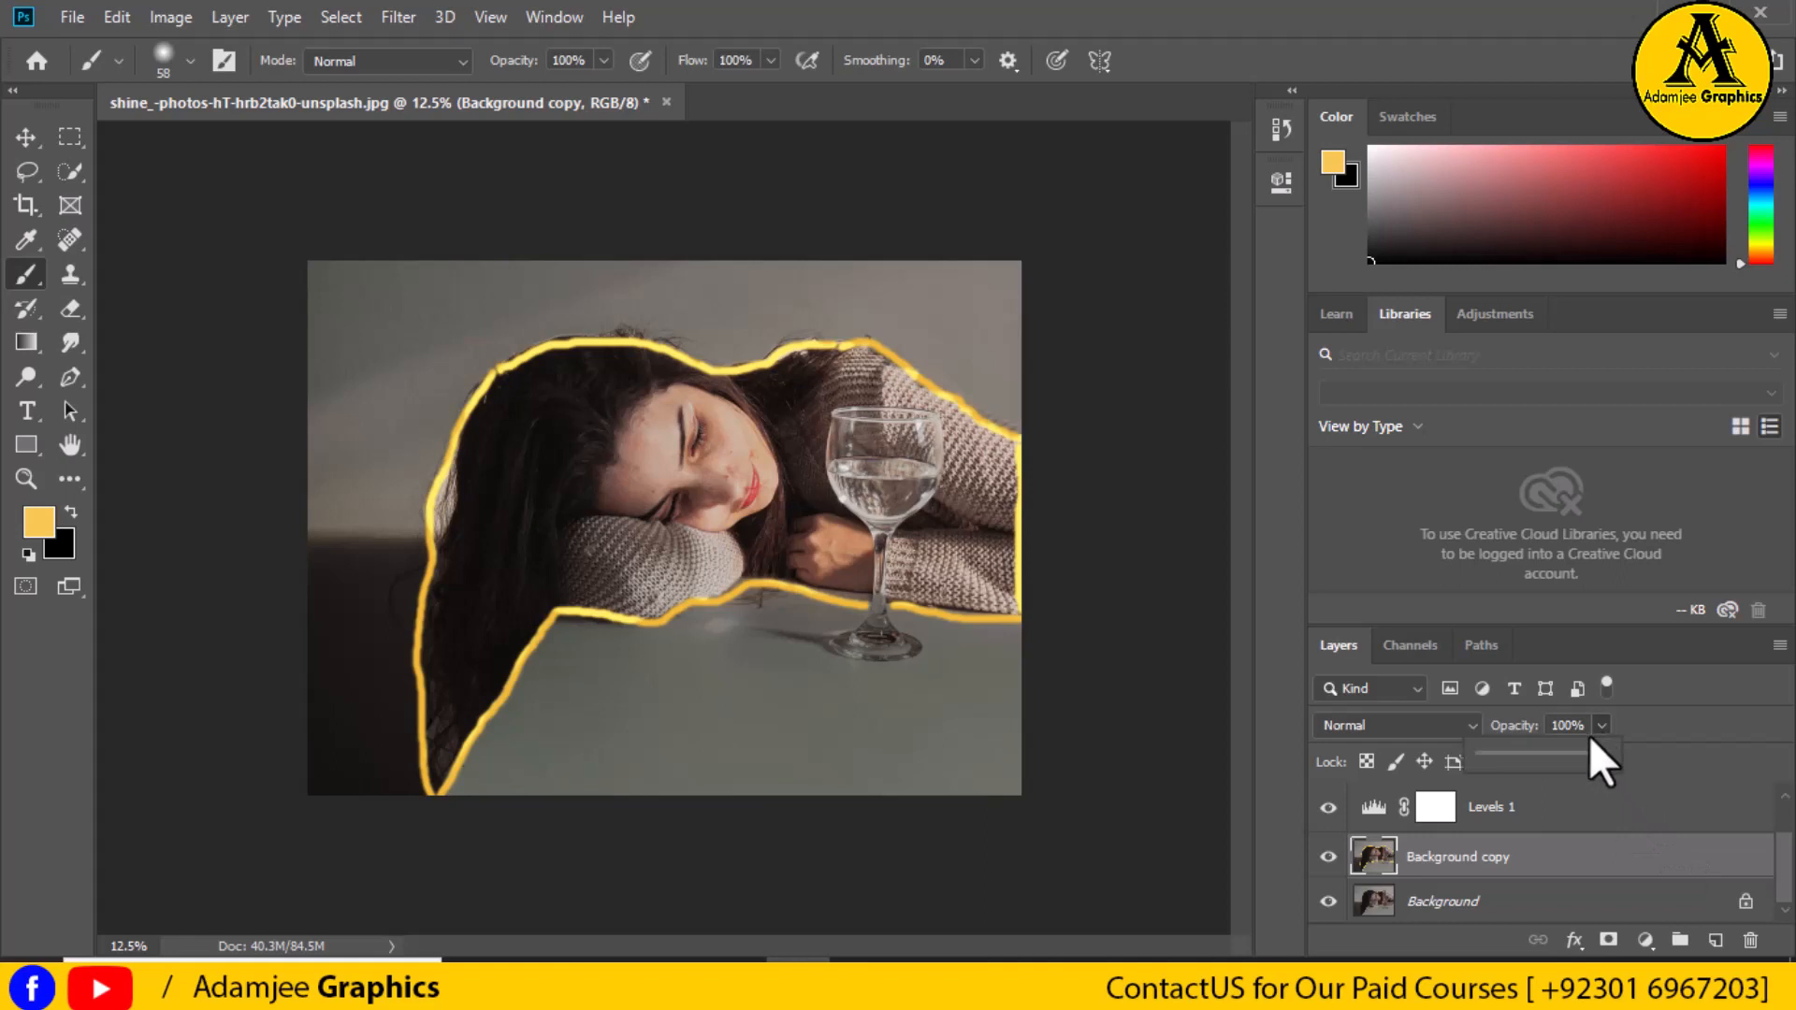
{"action": "left_click", "coordinate": [1478, 727]}
{"action": "left_click", "coordinate": [1470, 728]}
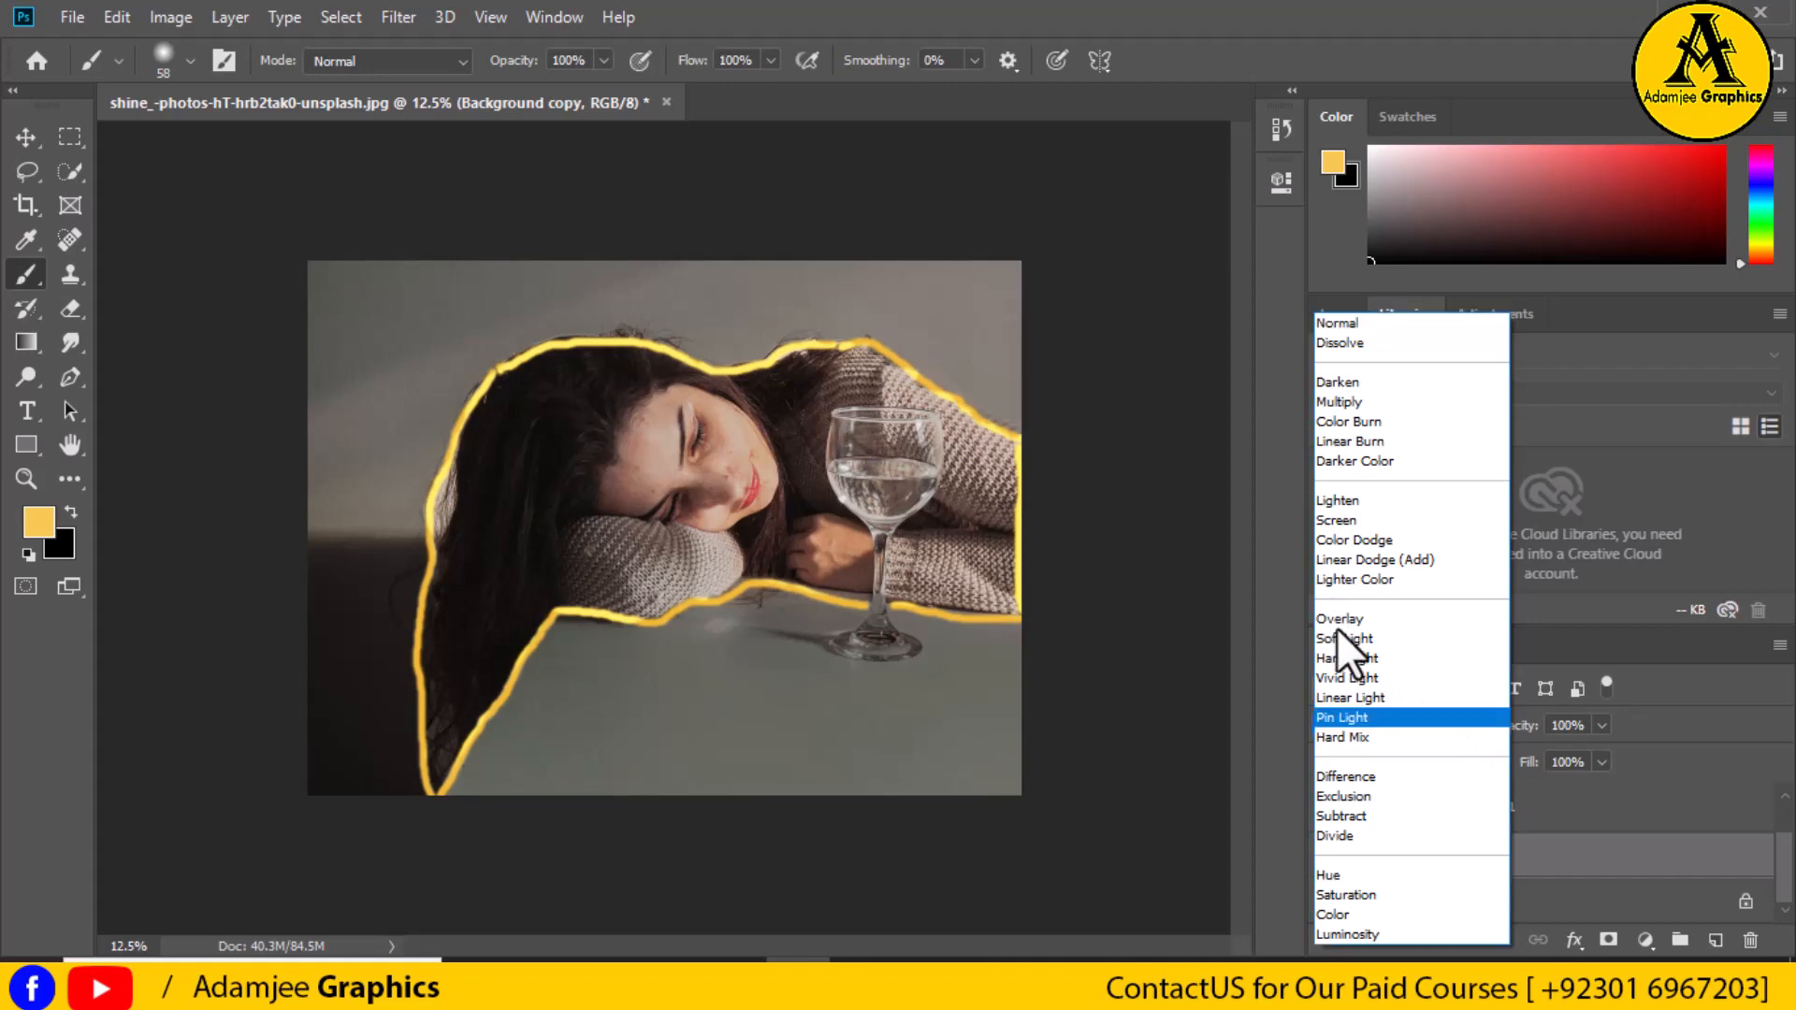
{"action": "left_click", "coordinate": [1342, 737]}
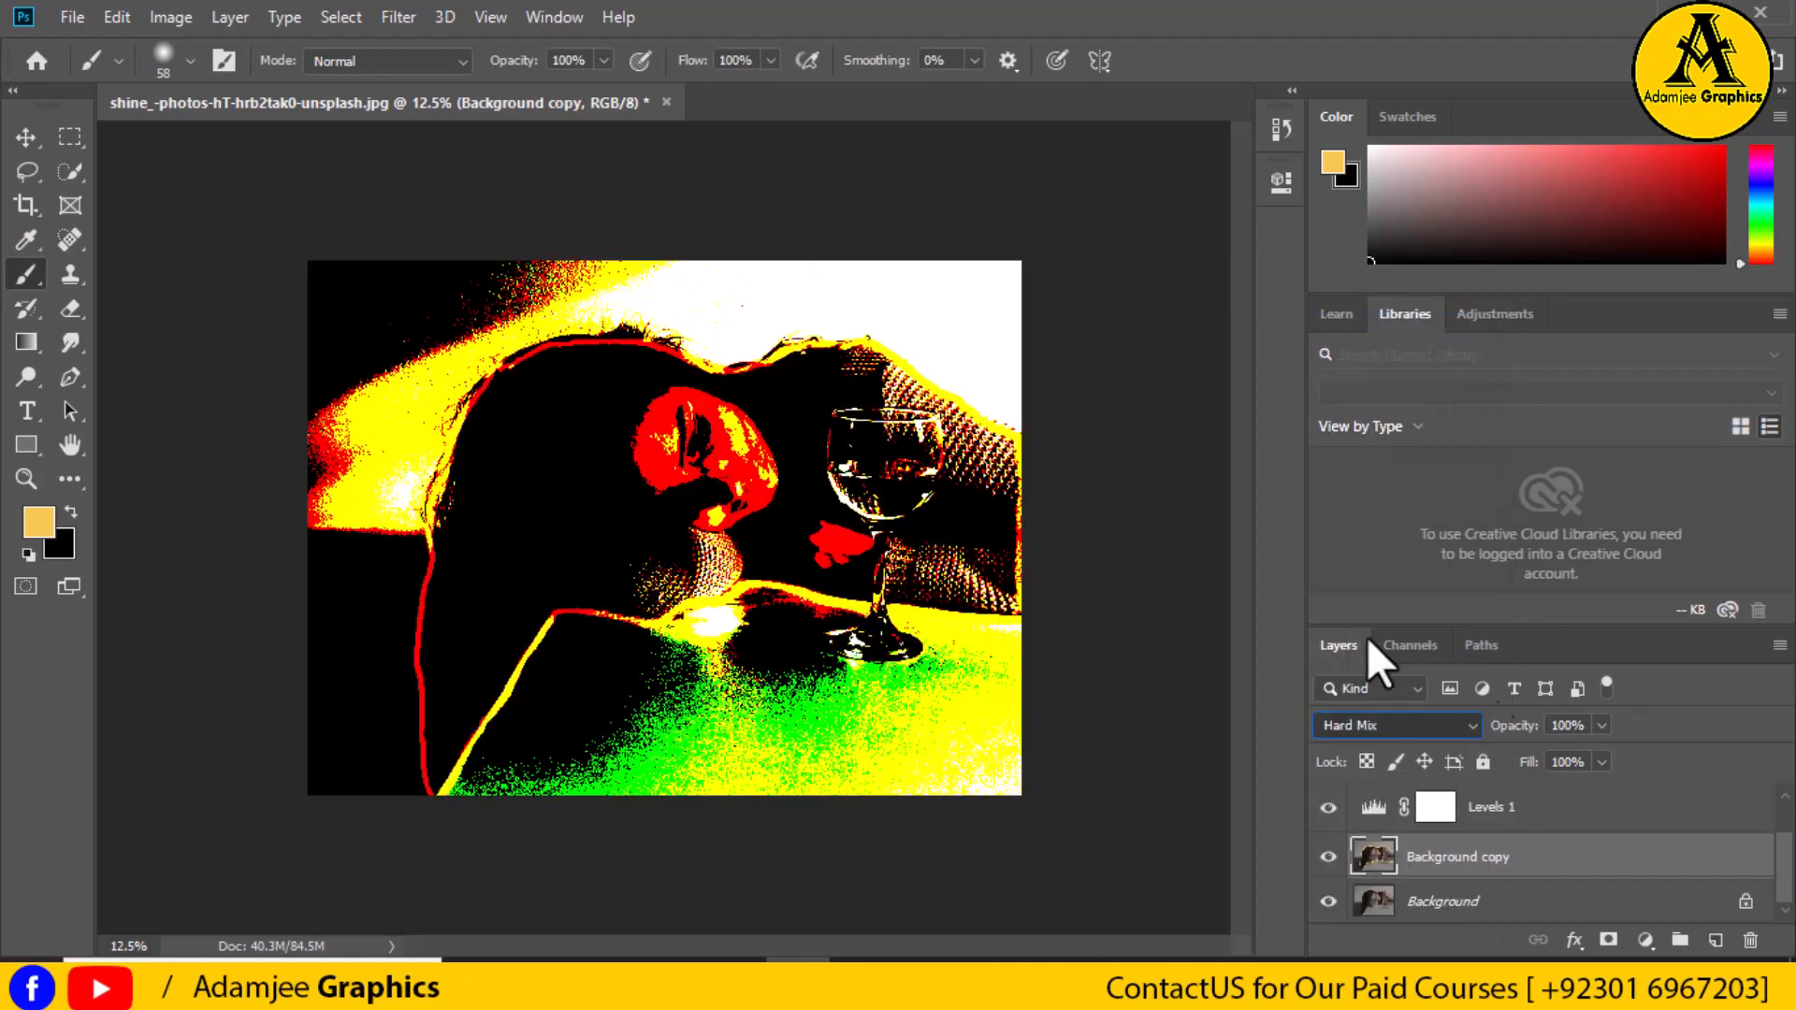
{"action": "left_click", "coordinate": [1471, 724]}
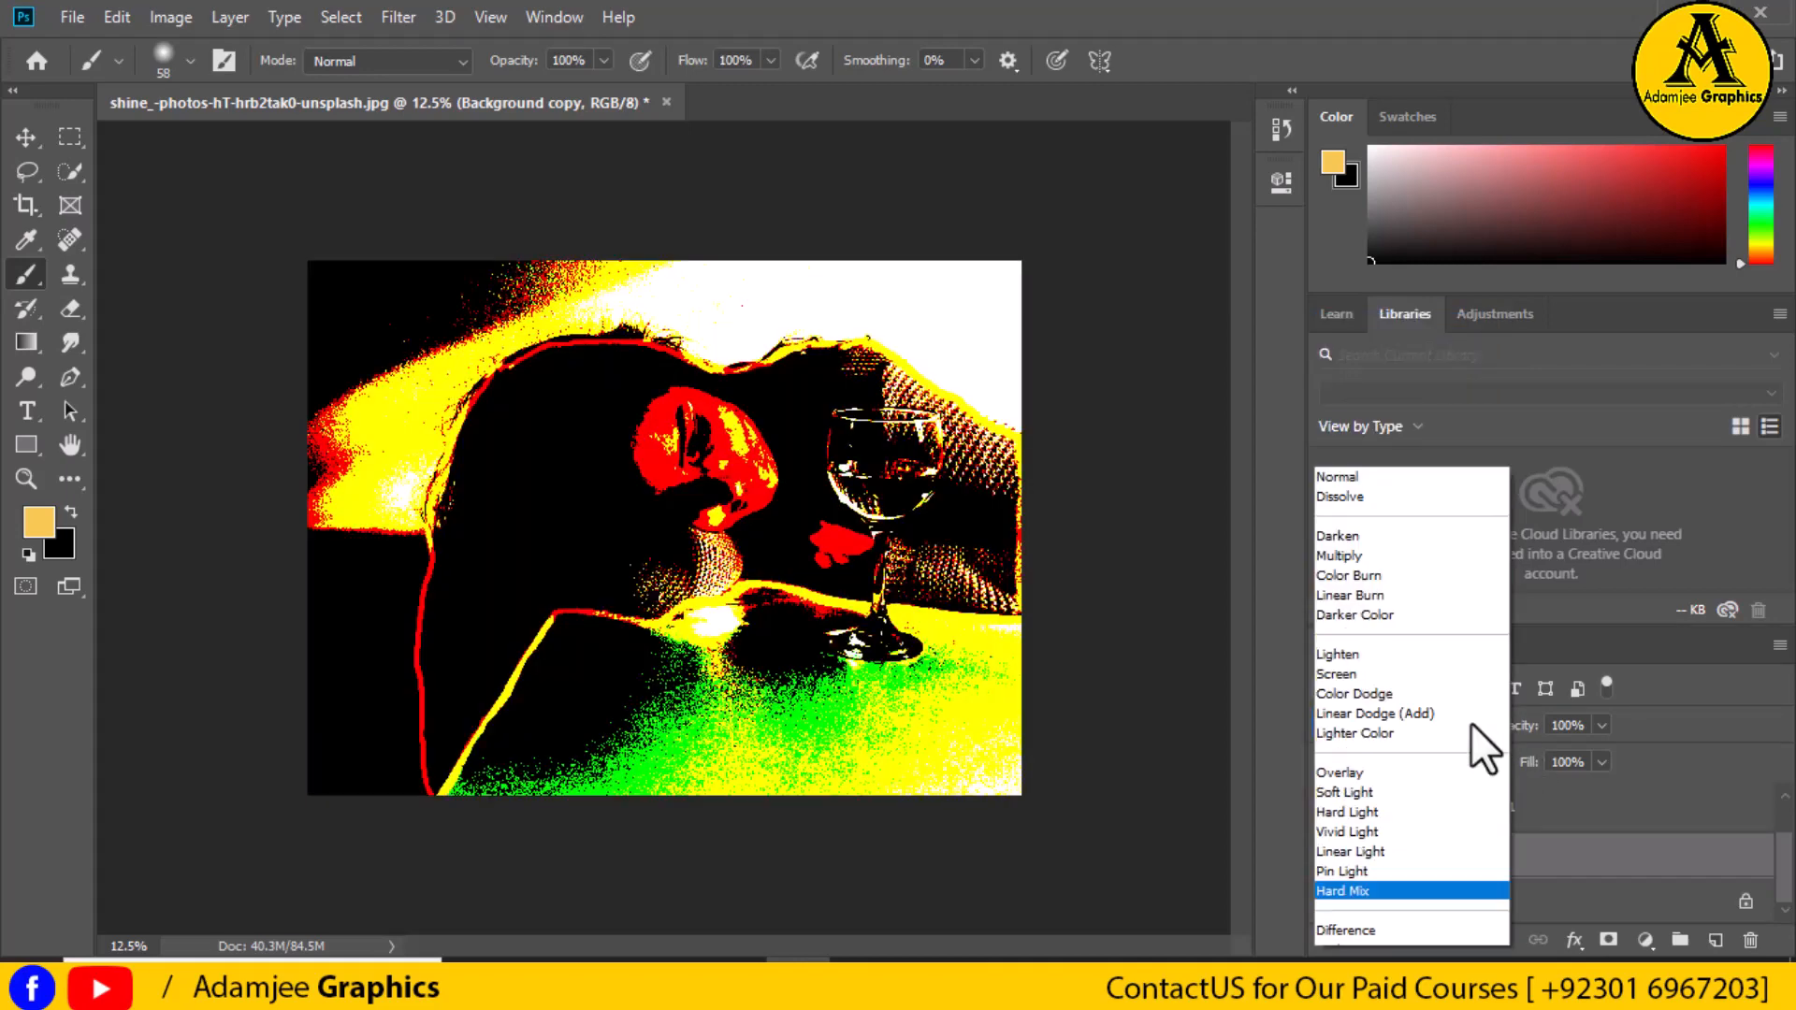
{"action": "left_click", "coordinate": [1431, 717]}
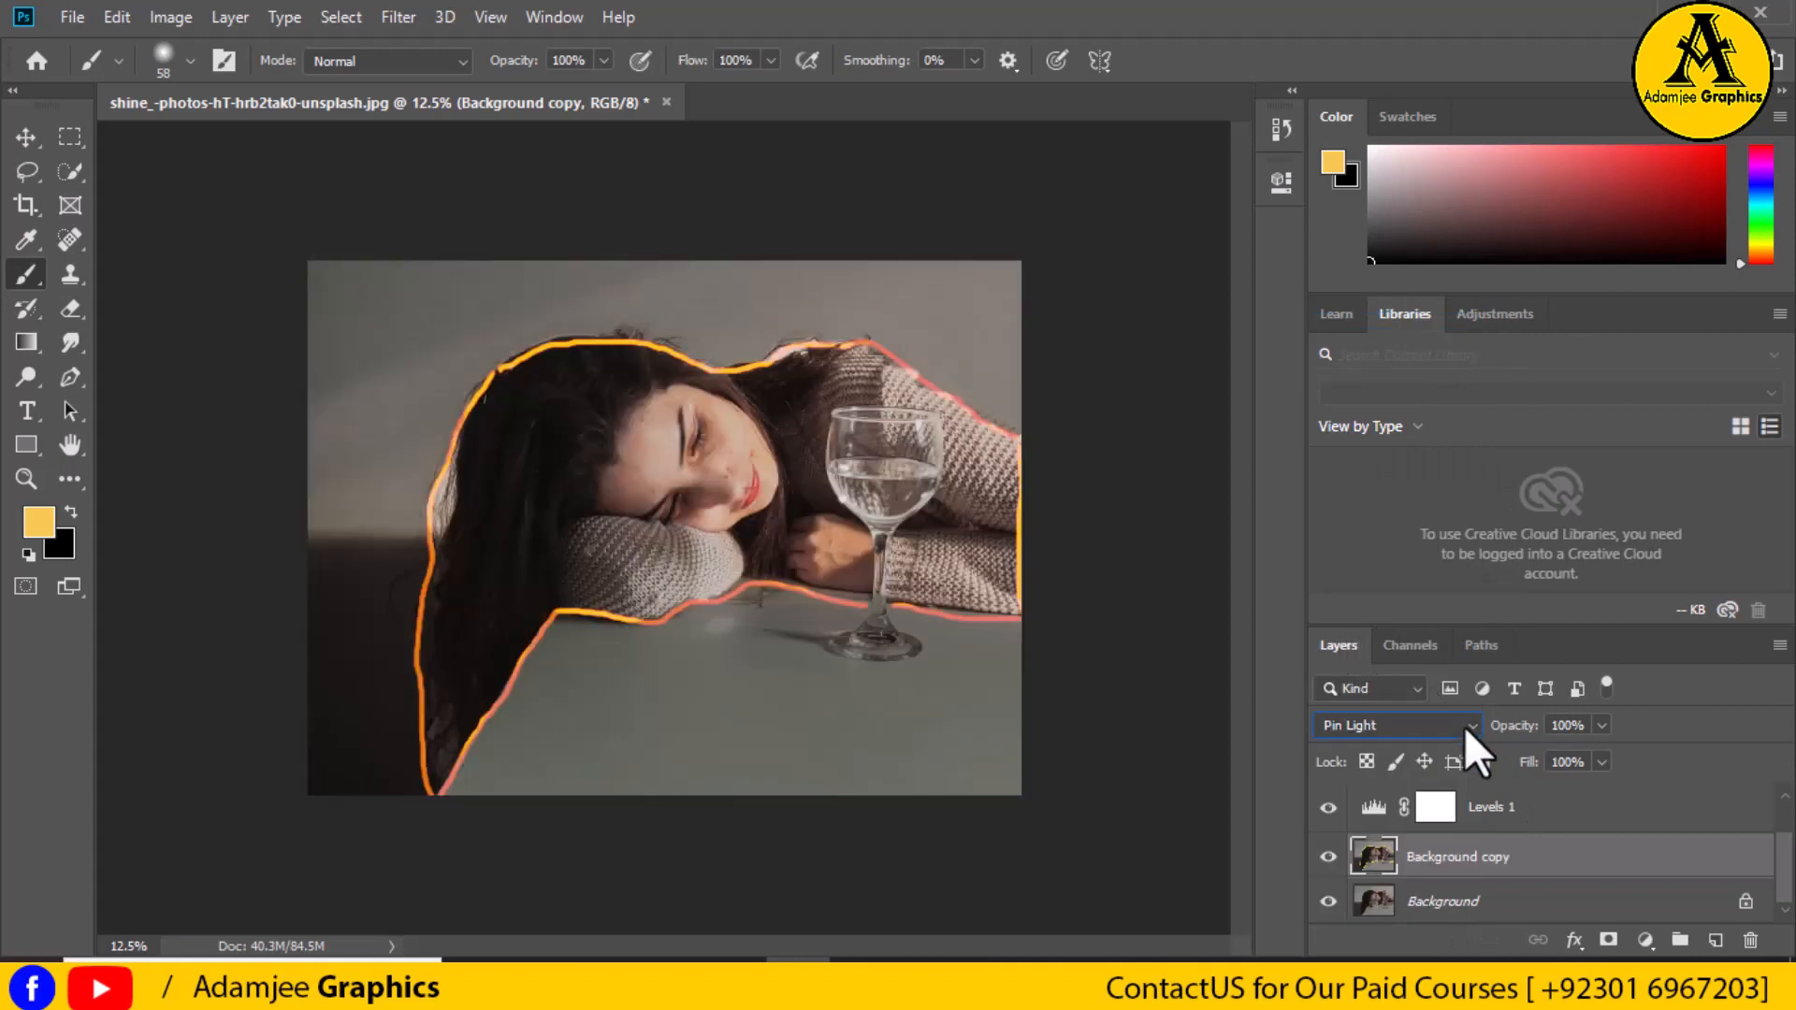
Set the Background copy layer to the Overlay blend mode at 37% opacity.
{"action": "left_click", "coordinate": [1466, 725]}
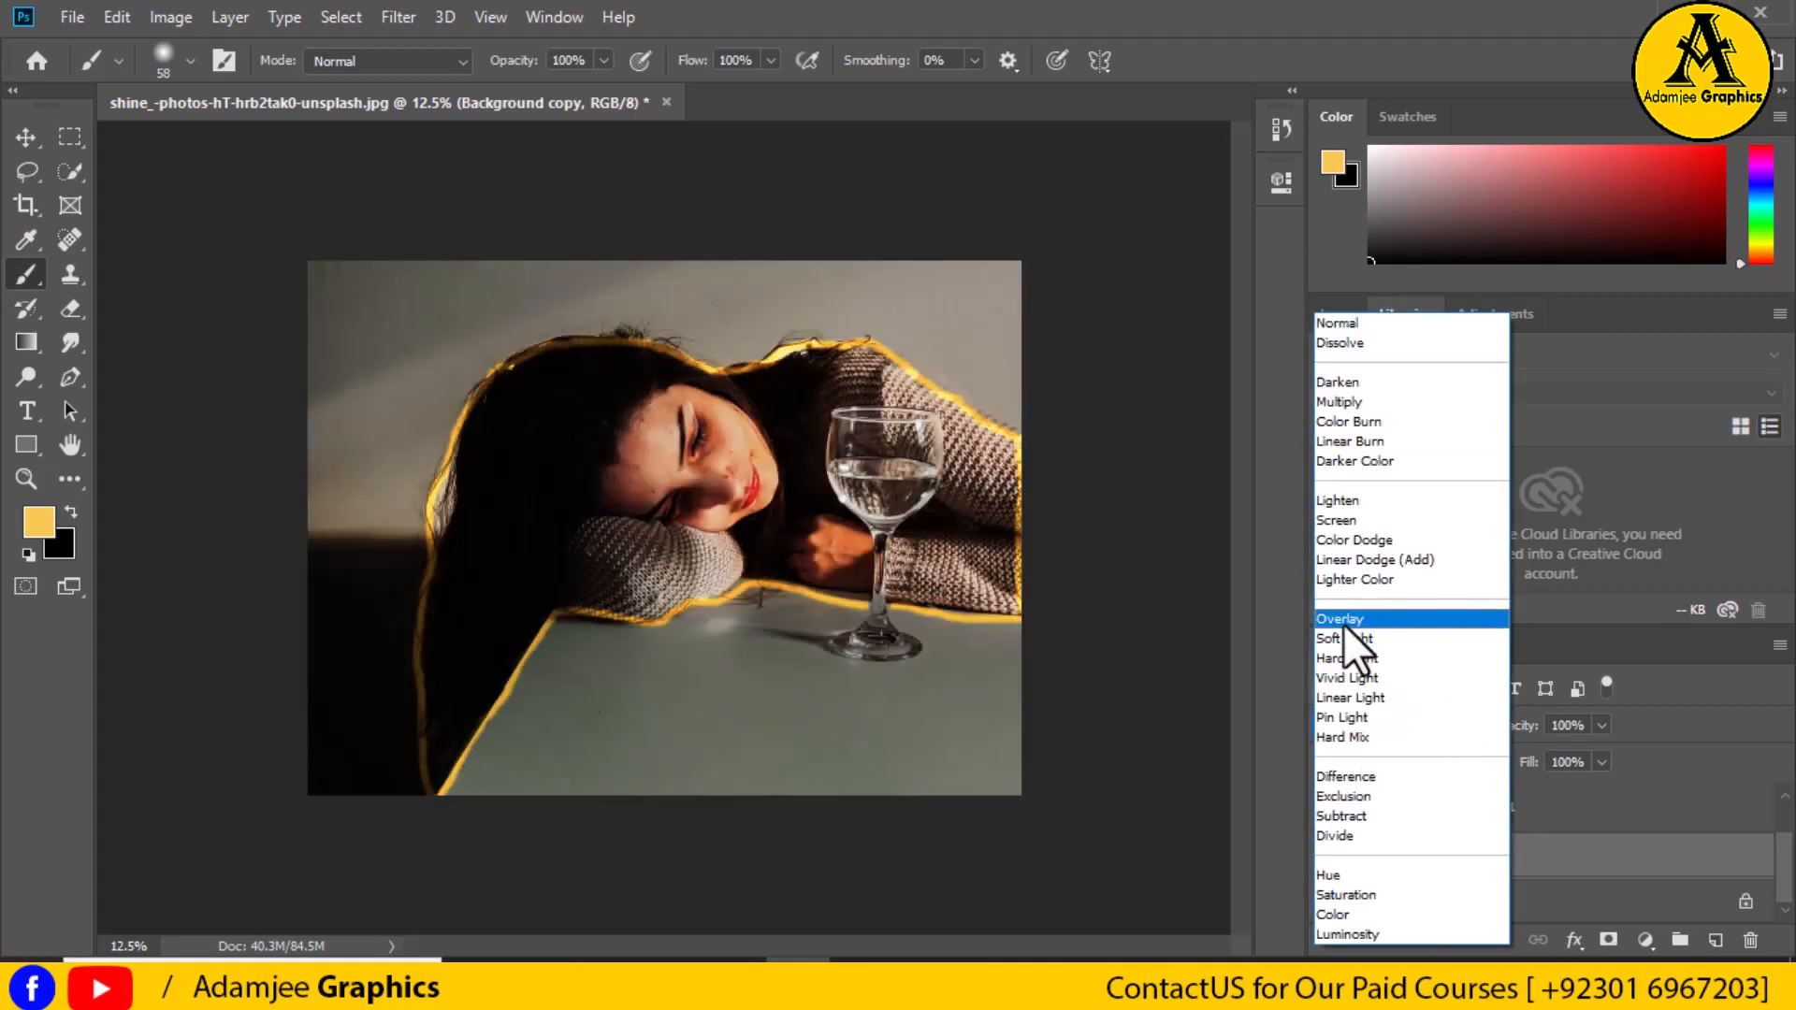
{"action": "left_click", "coordinate": [1343, 621]}
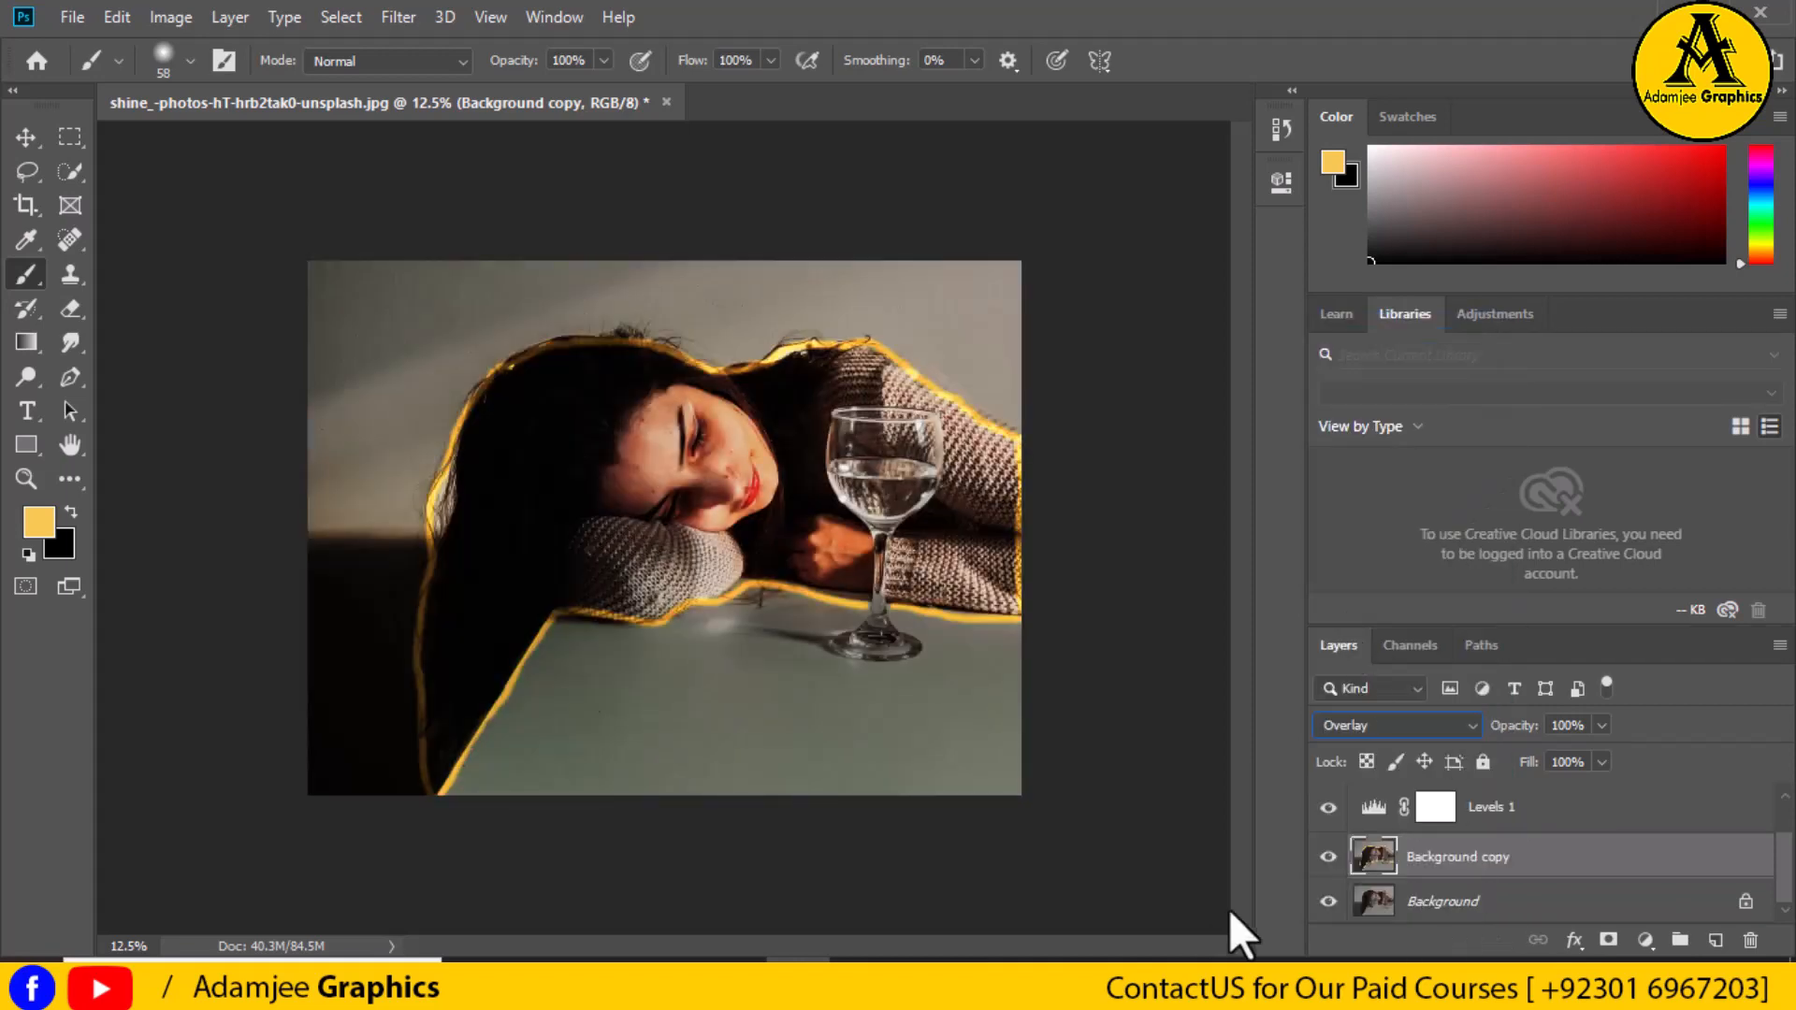
{"action": "left_click", "coordinate": [1599, 726]}
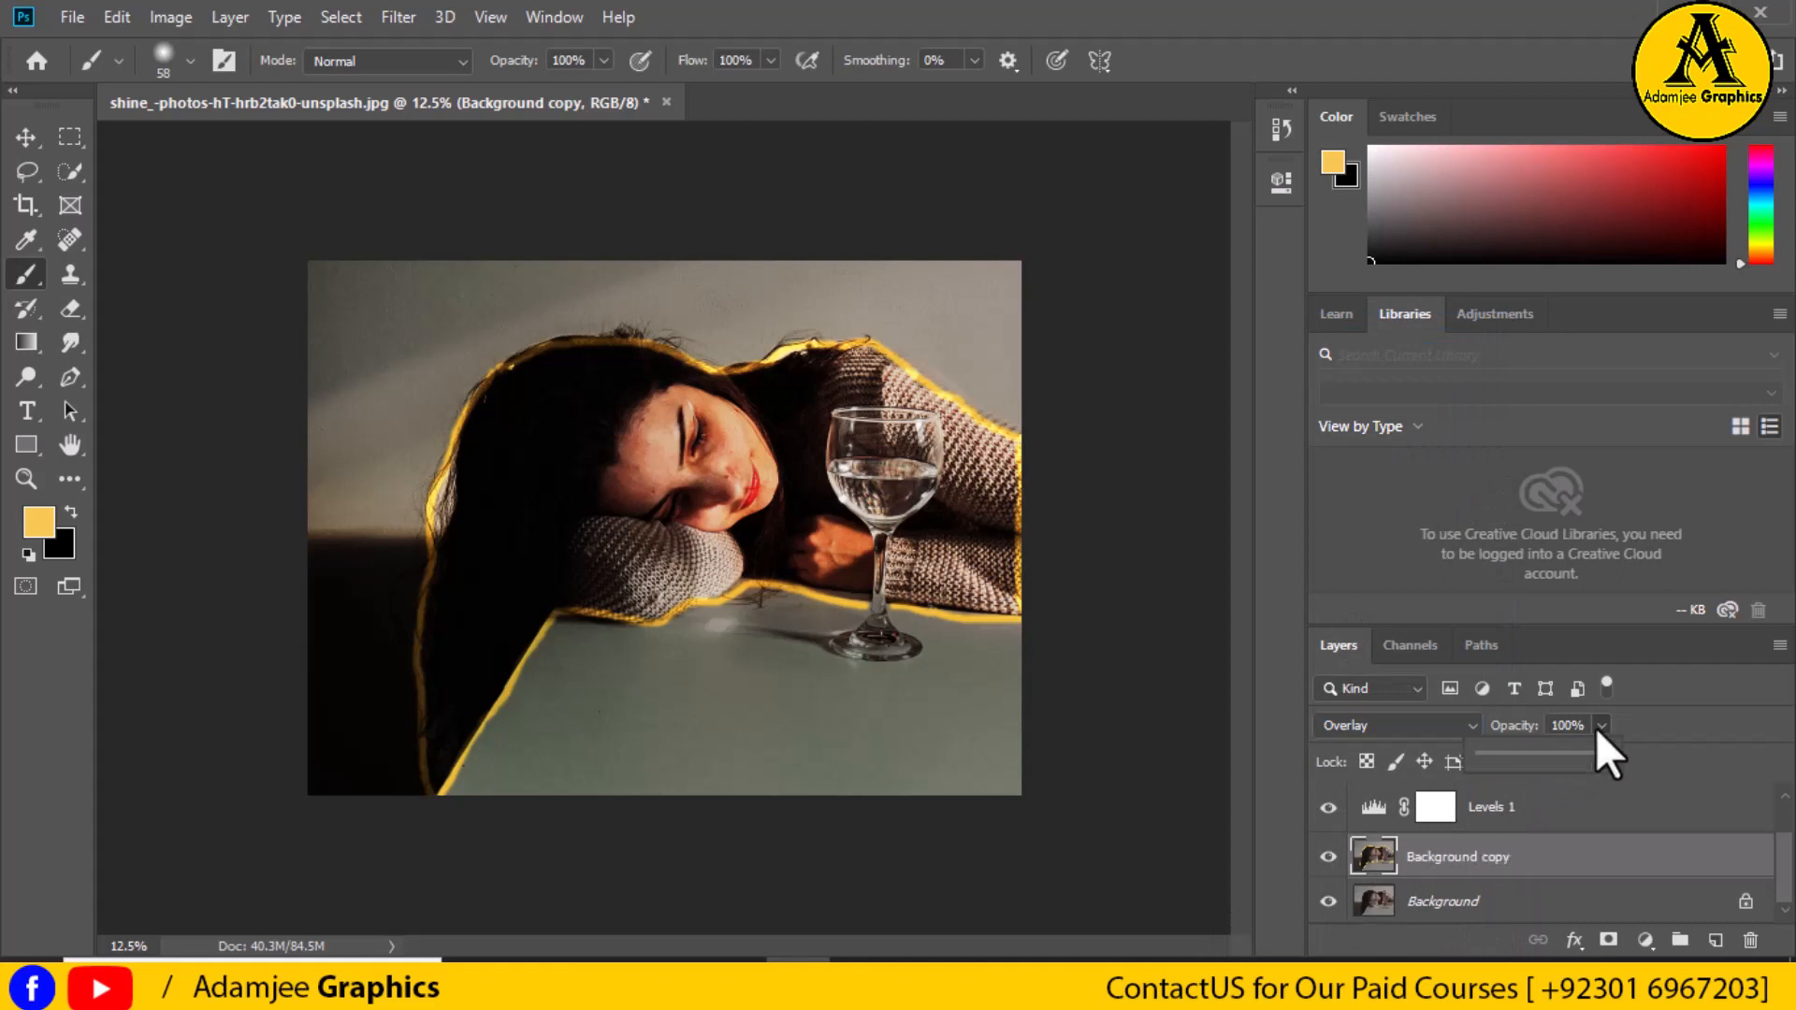
{"action": "left_click", "coordinate": [1500, 754]}
{"action": "left_click_drag", "start_coordinate": [1500, 756], "coordinate": [1494, 769]}
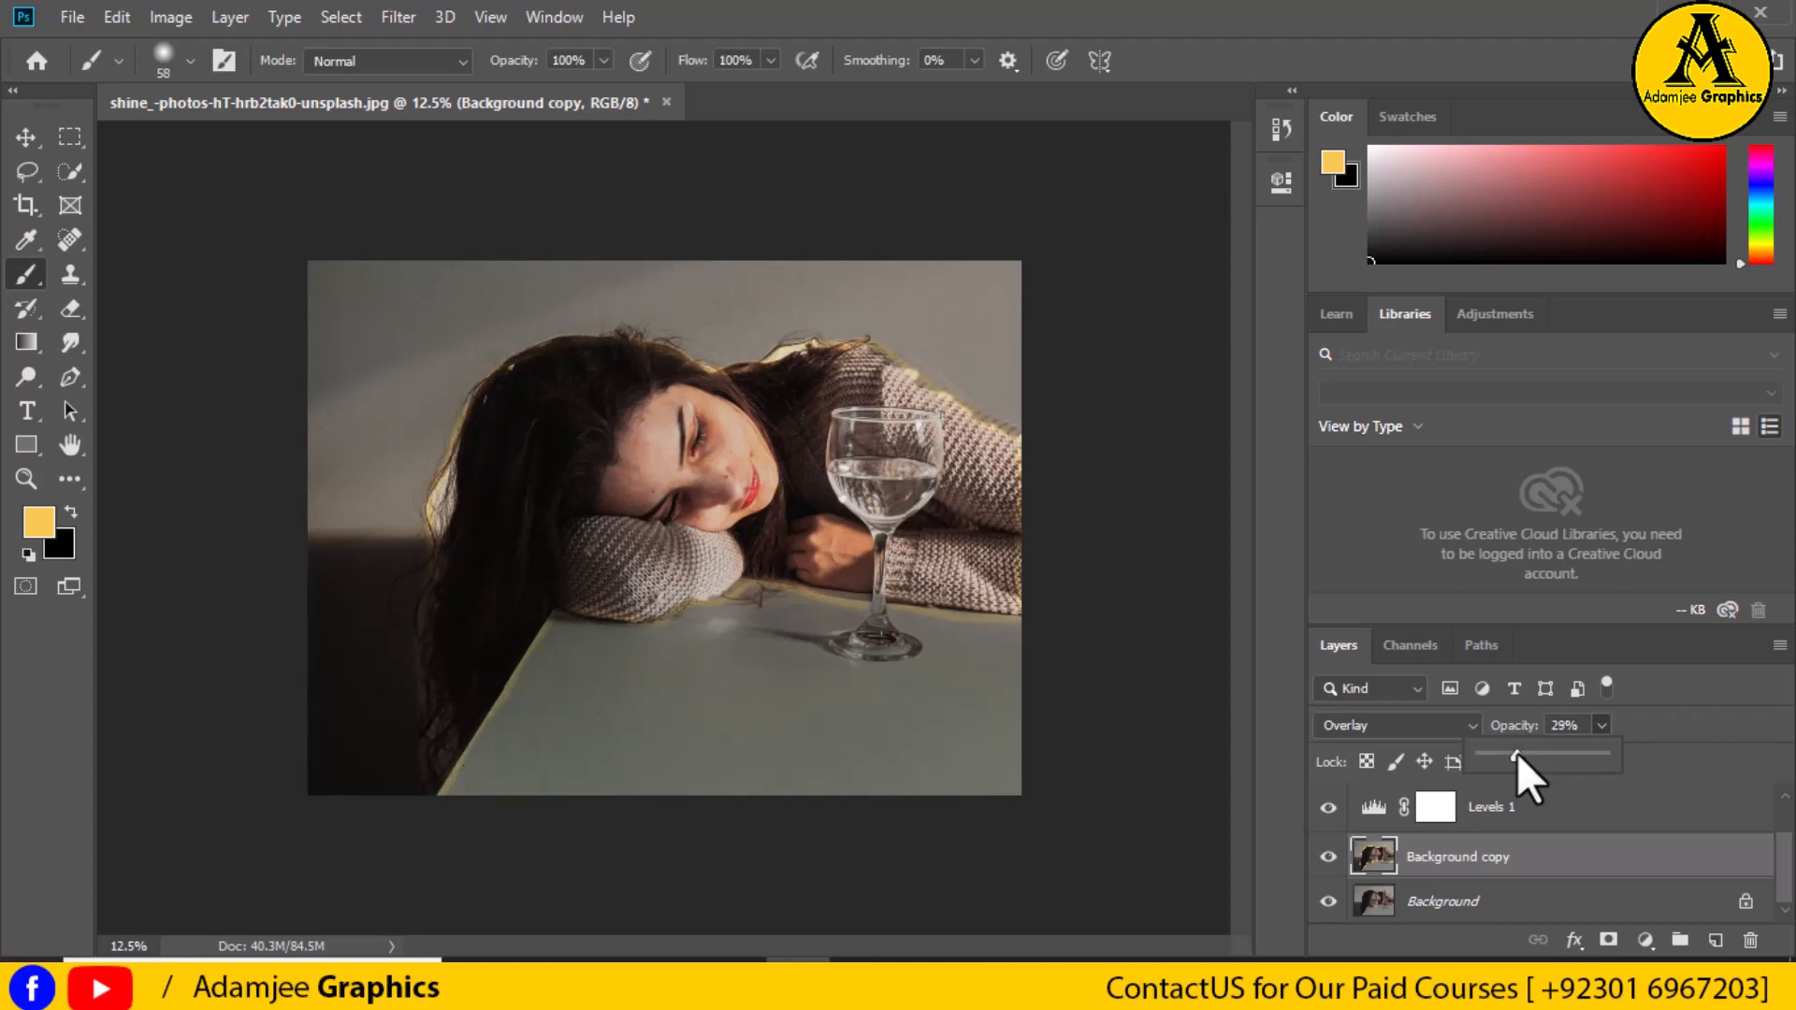
{"action": "left_click_drag", "start_coordinate": [1517, 753], "coordinate": [1518, 754]}
{"action": "left_click", "coordinate": [1674, 982]}
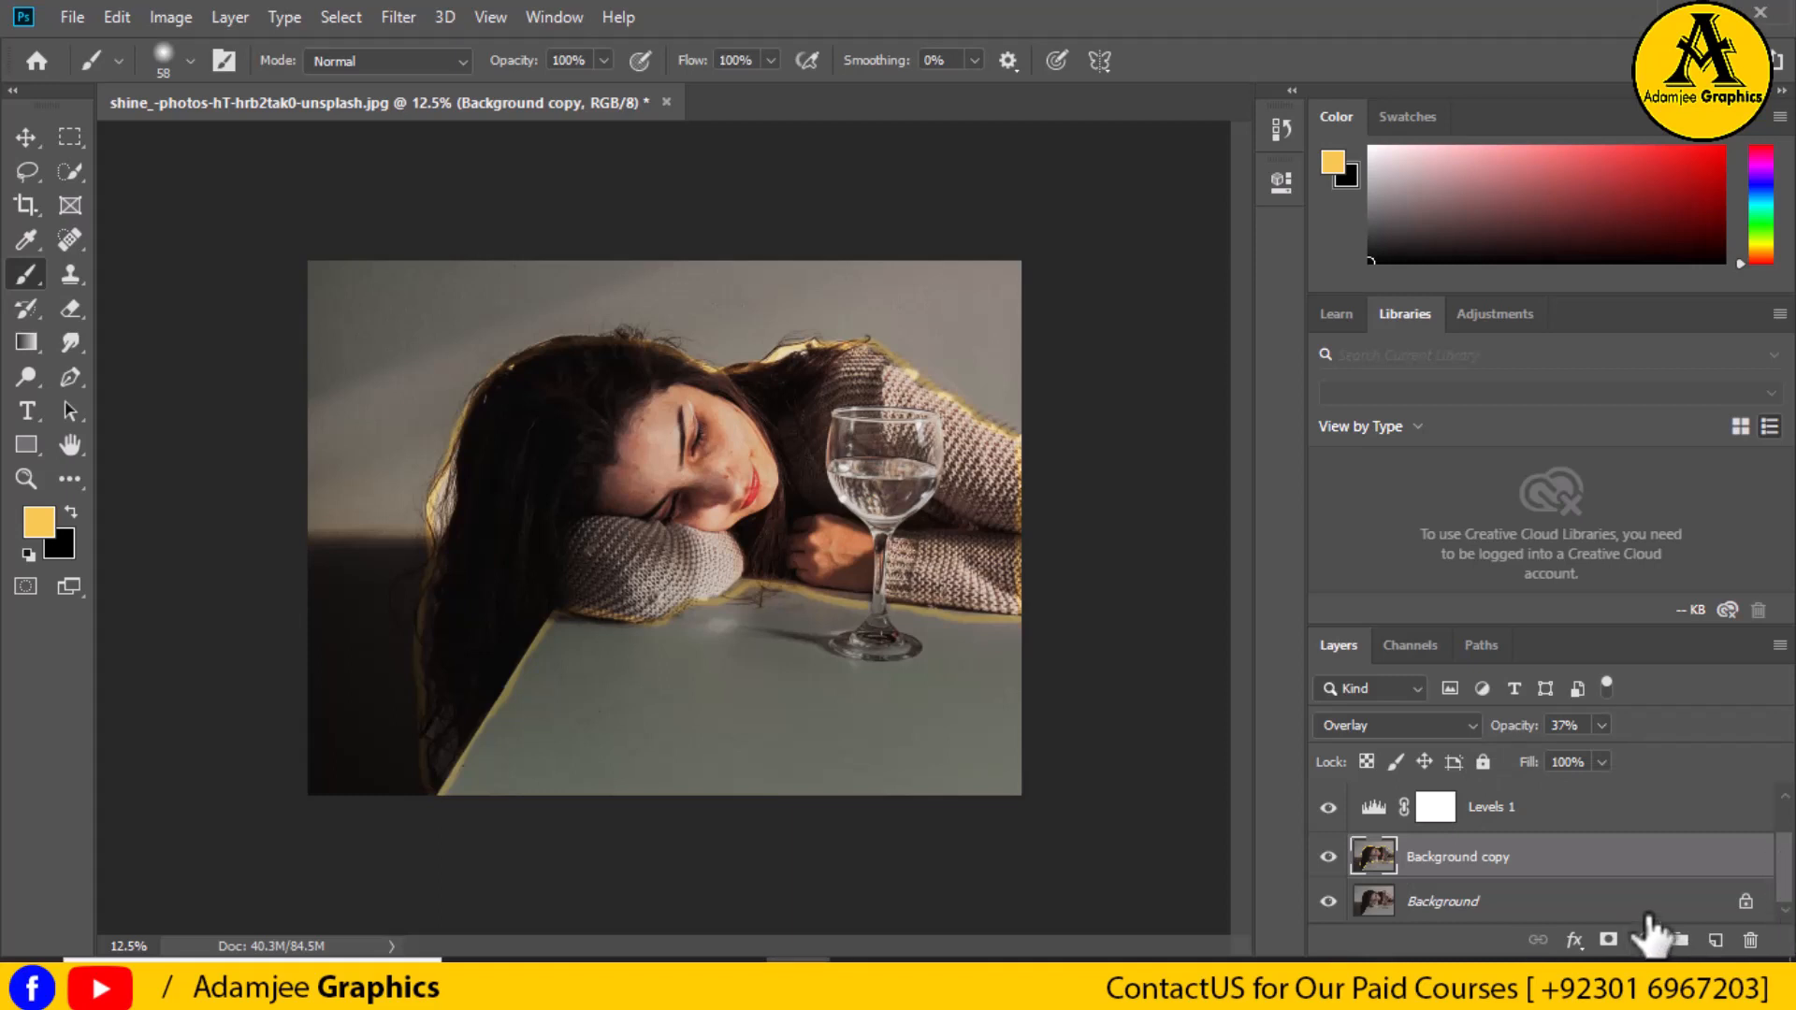
Merge the Levels 1, Background copy and Background layers into one layer.
{"action": "left_click", "coordinate": [1528, 811]}
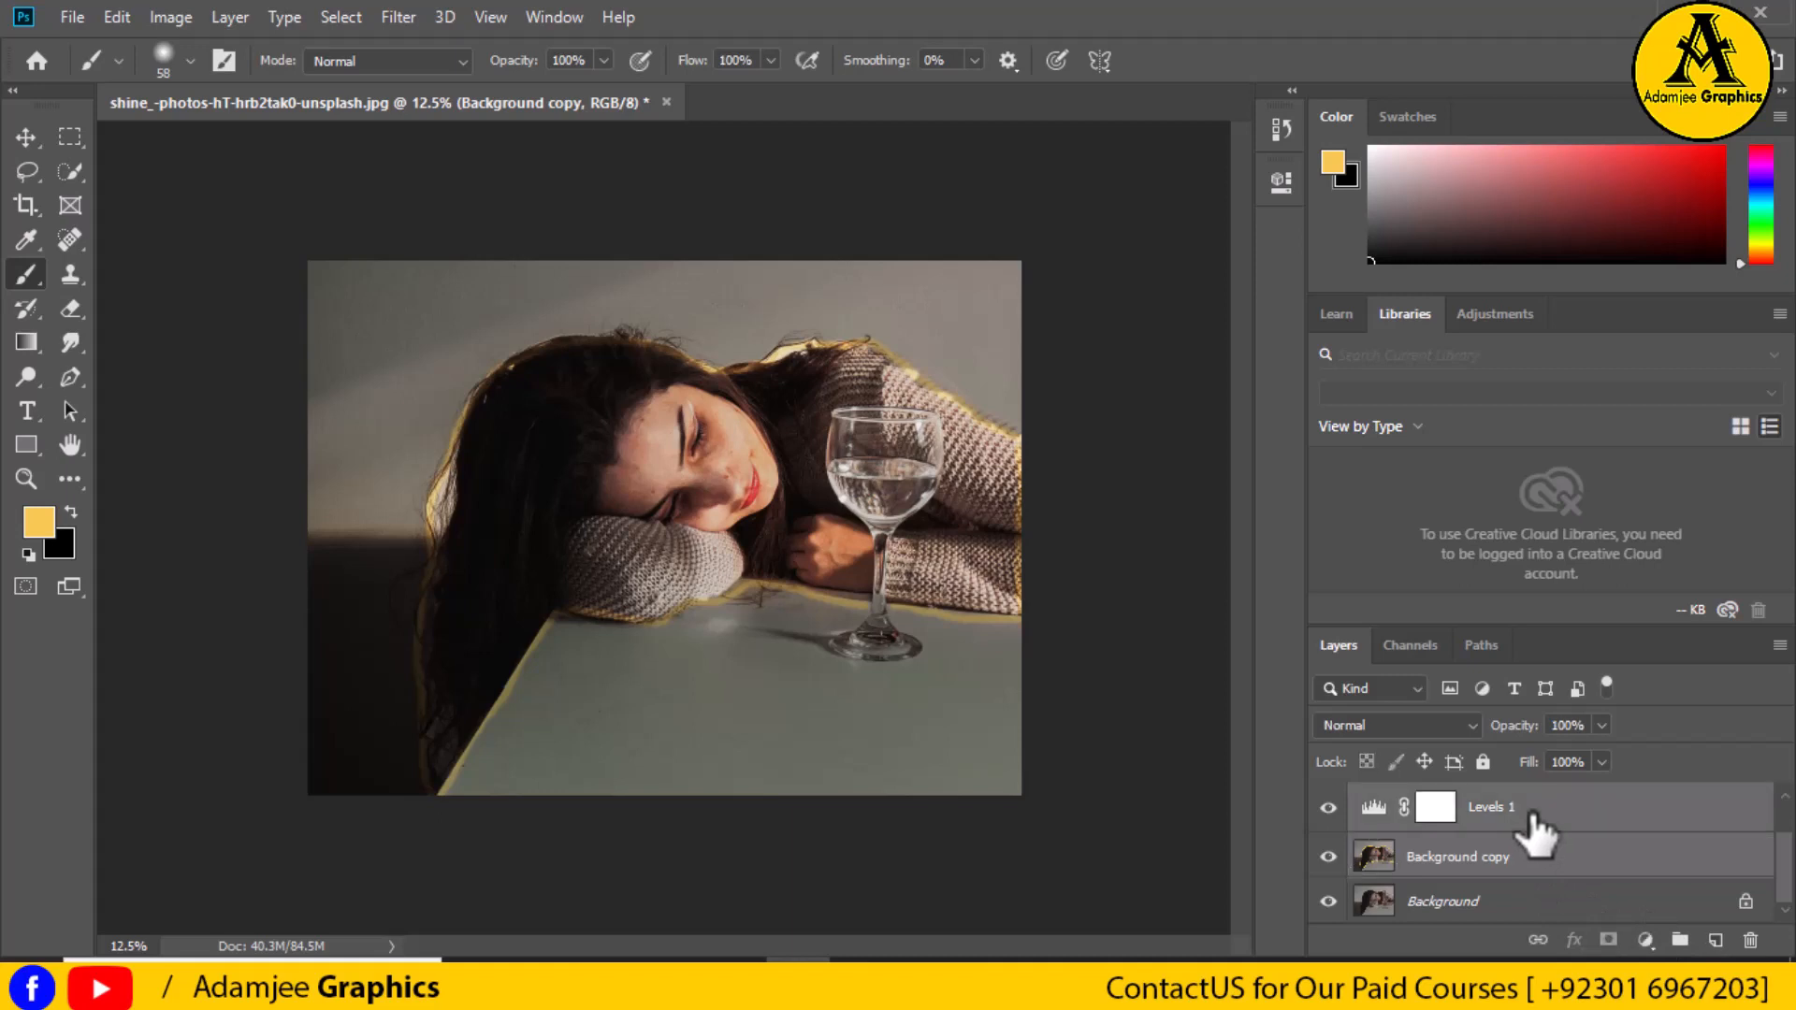
{"action": "left_click", "coordinate": [1535, 912], "text": "shift"}
{"action": "right_click", "coordinate": [1545, 894]}
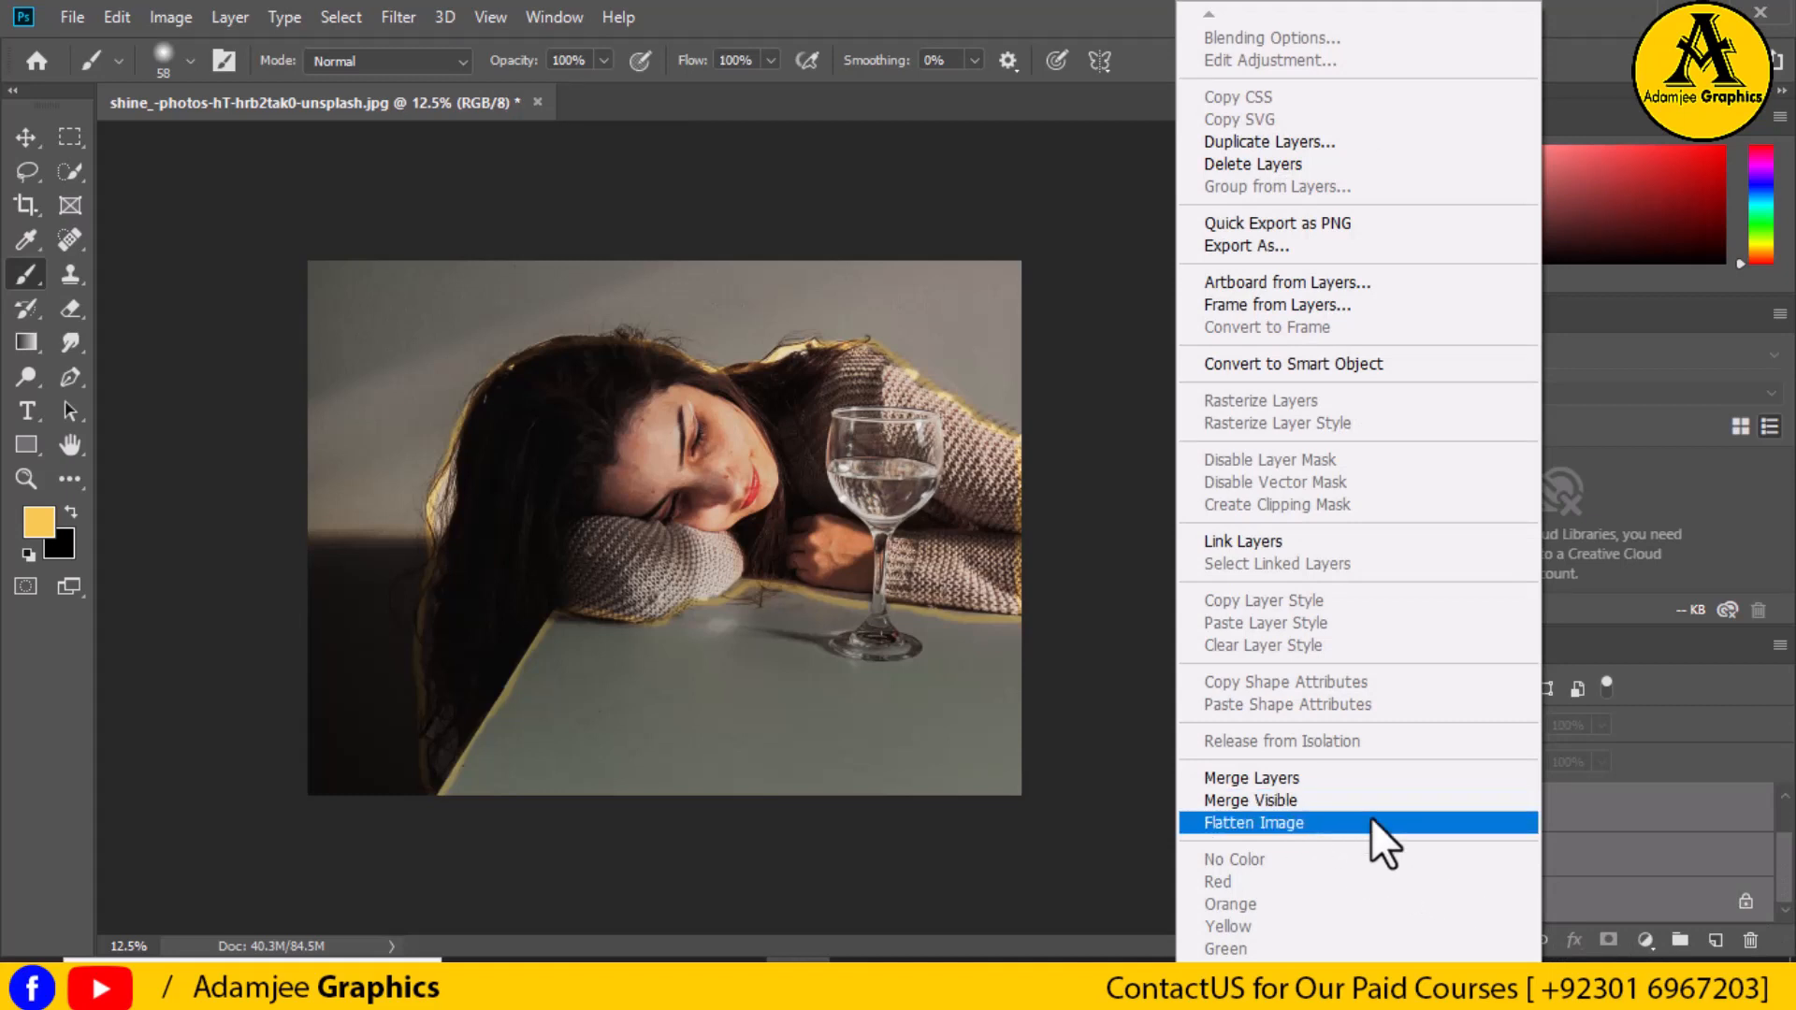
{"action": "left_click", "coordinate": [1271, 776]}
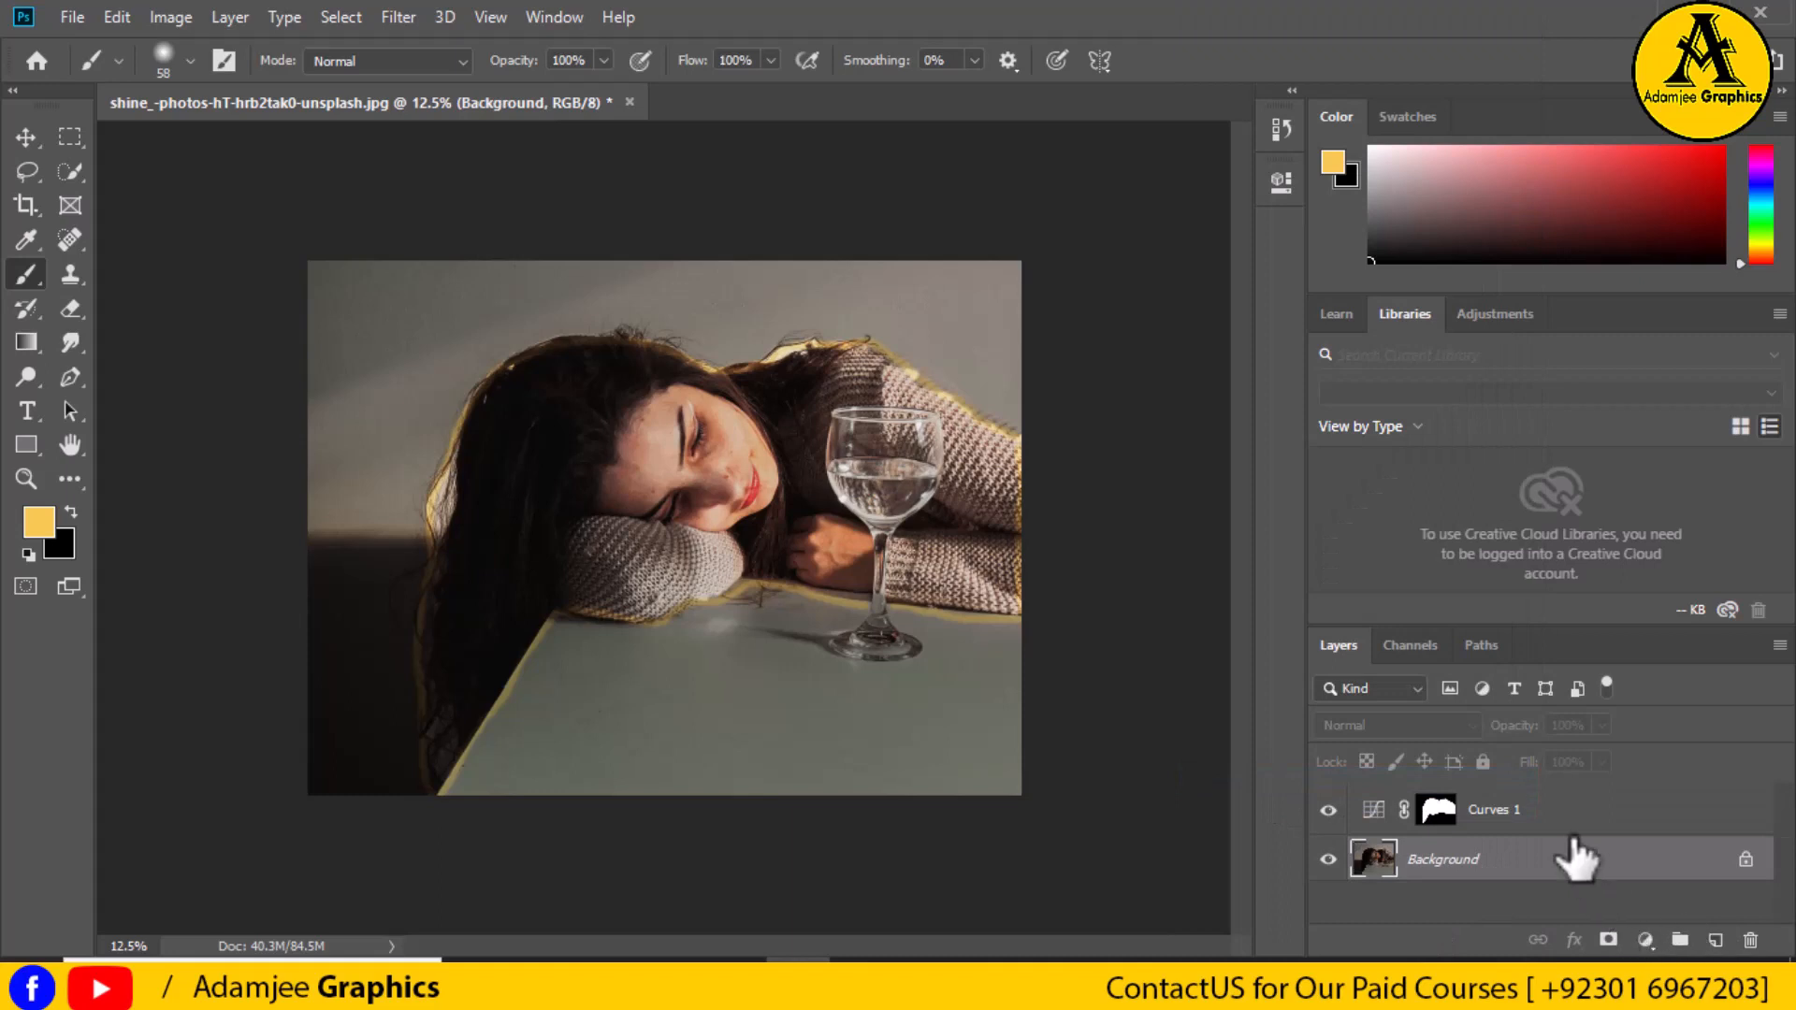
{"action": "left_click", "coordinate": [1564, 815]}
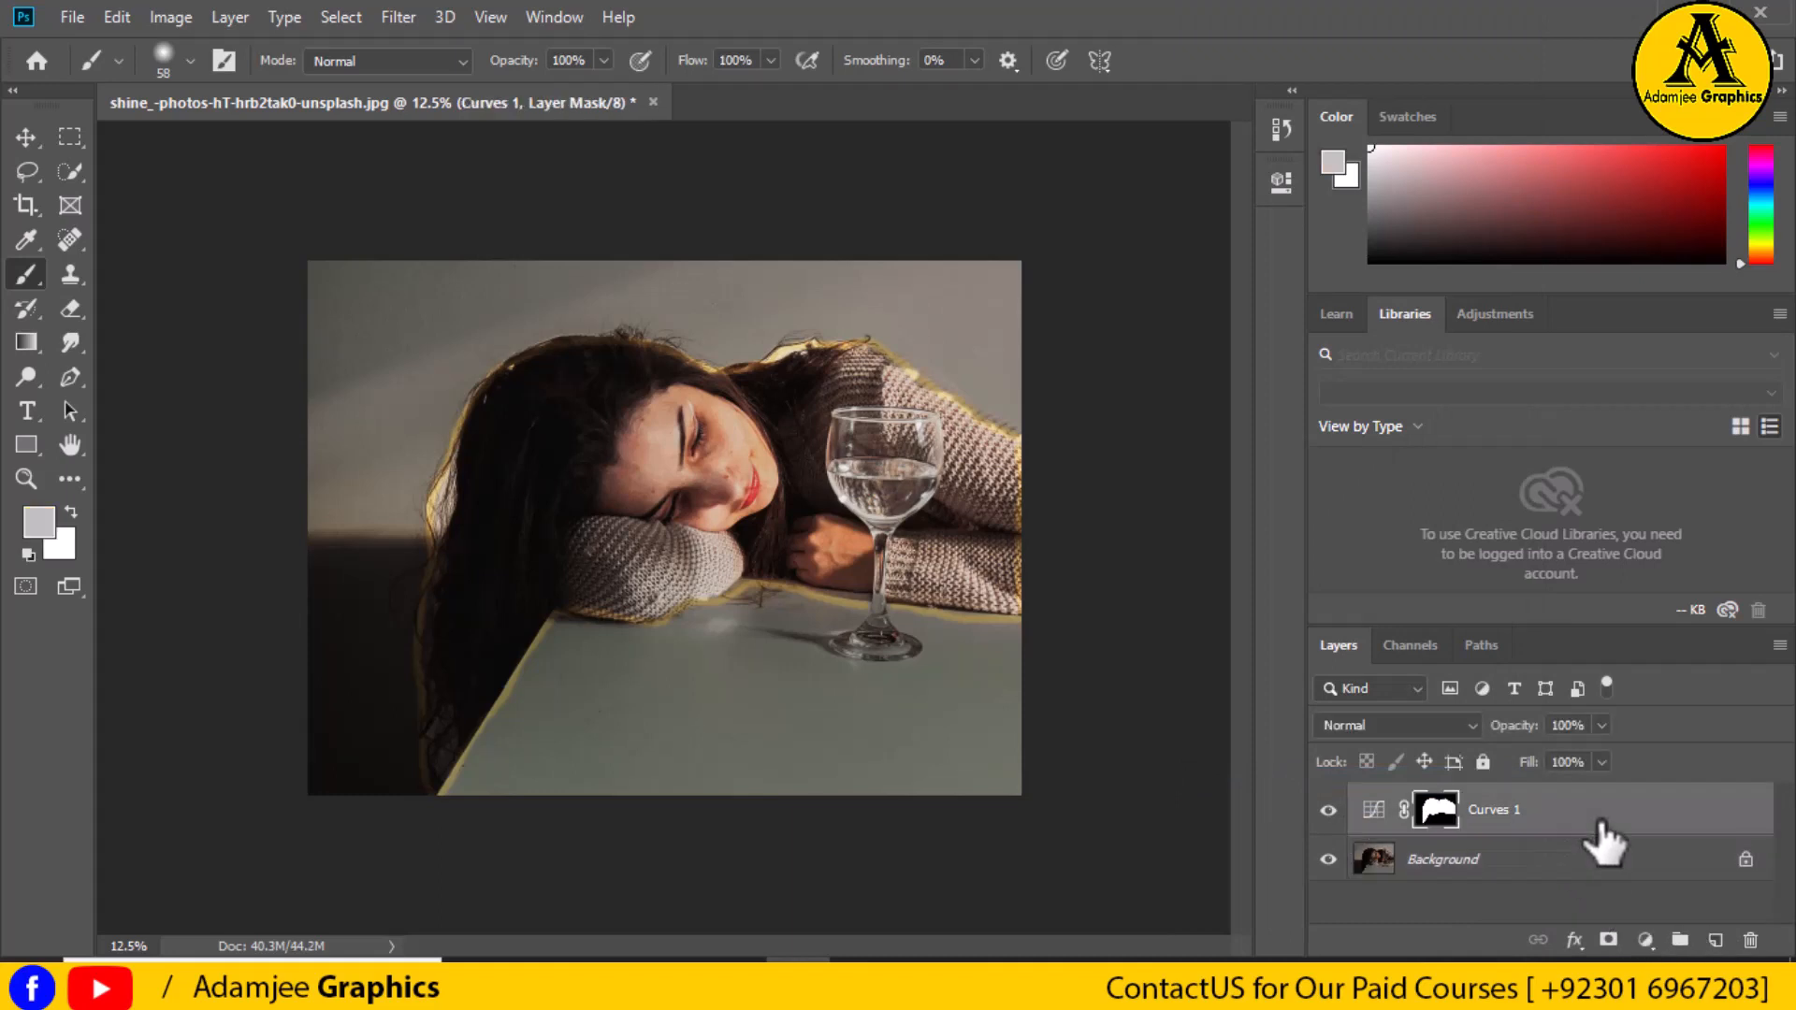
{"action": "key", "text": "ctrl+g"}
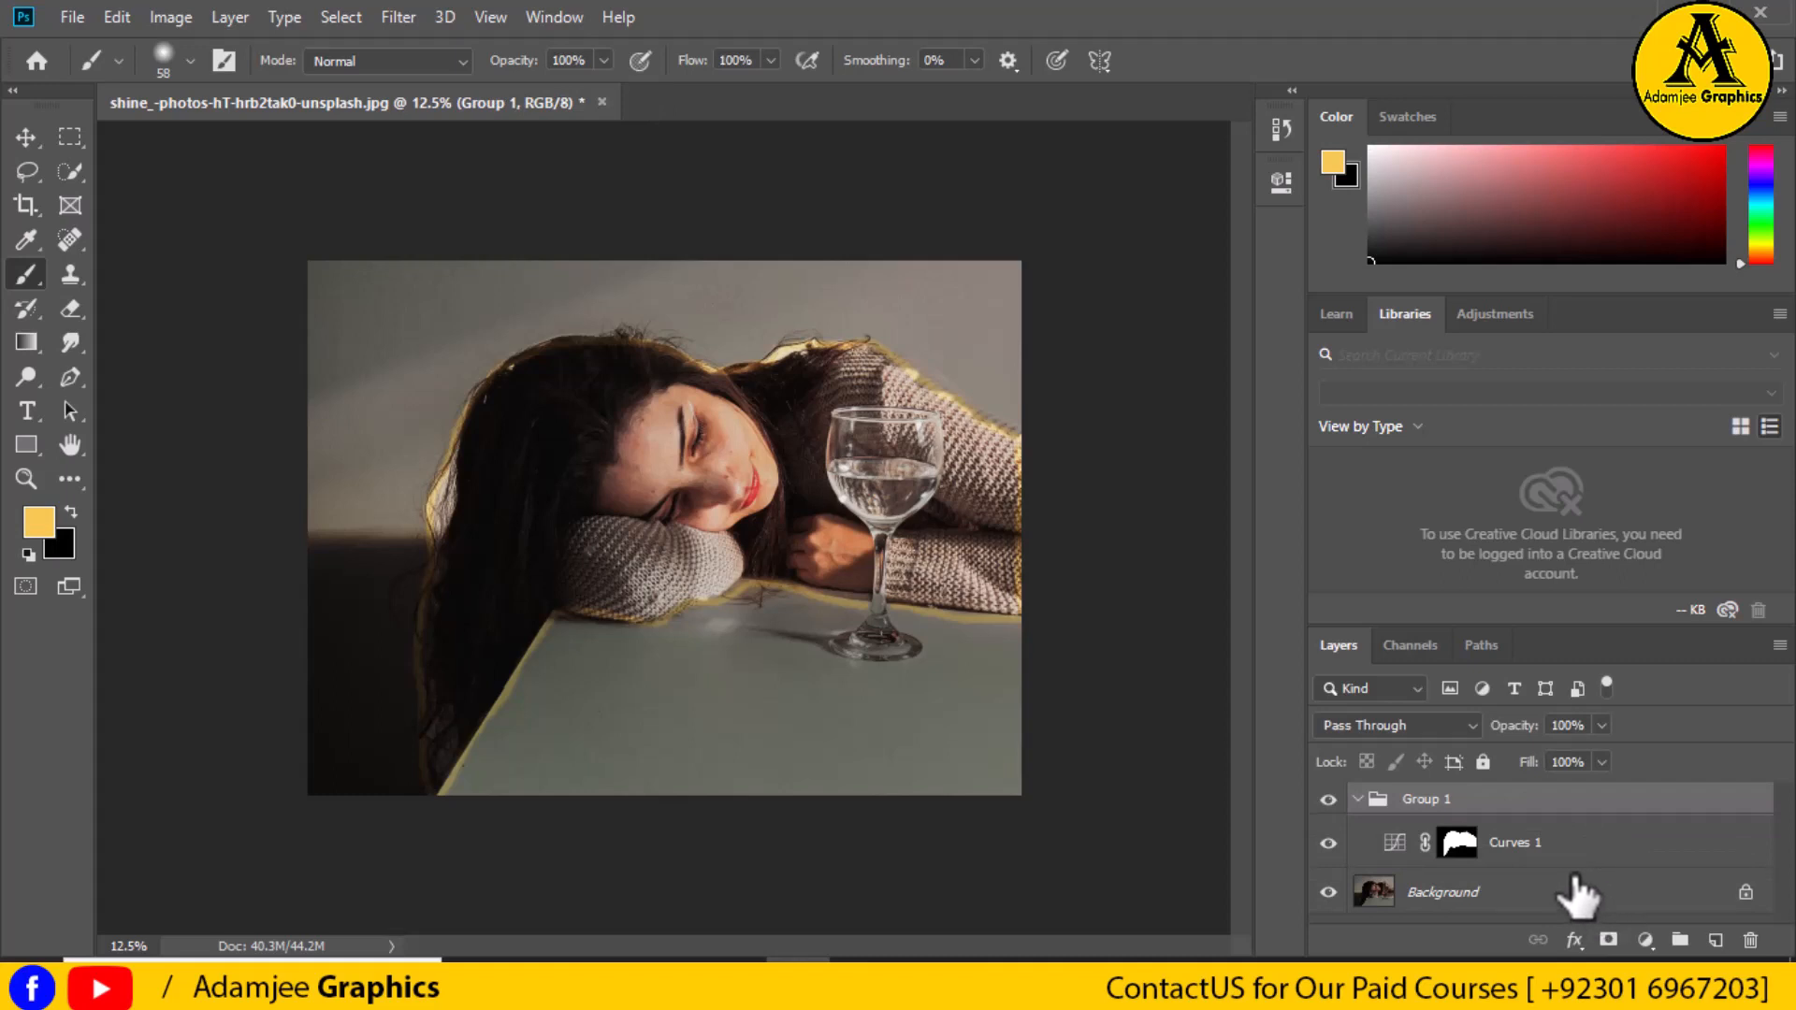
{"action": "key", "text": "ctrl+z"}
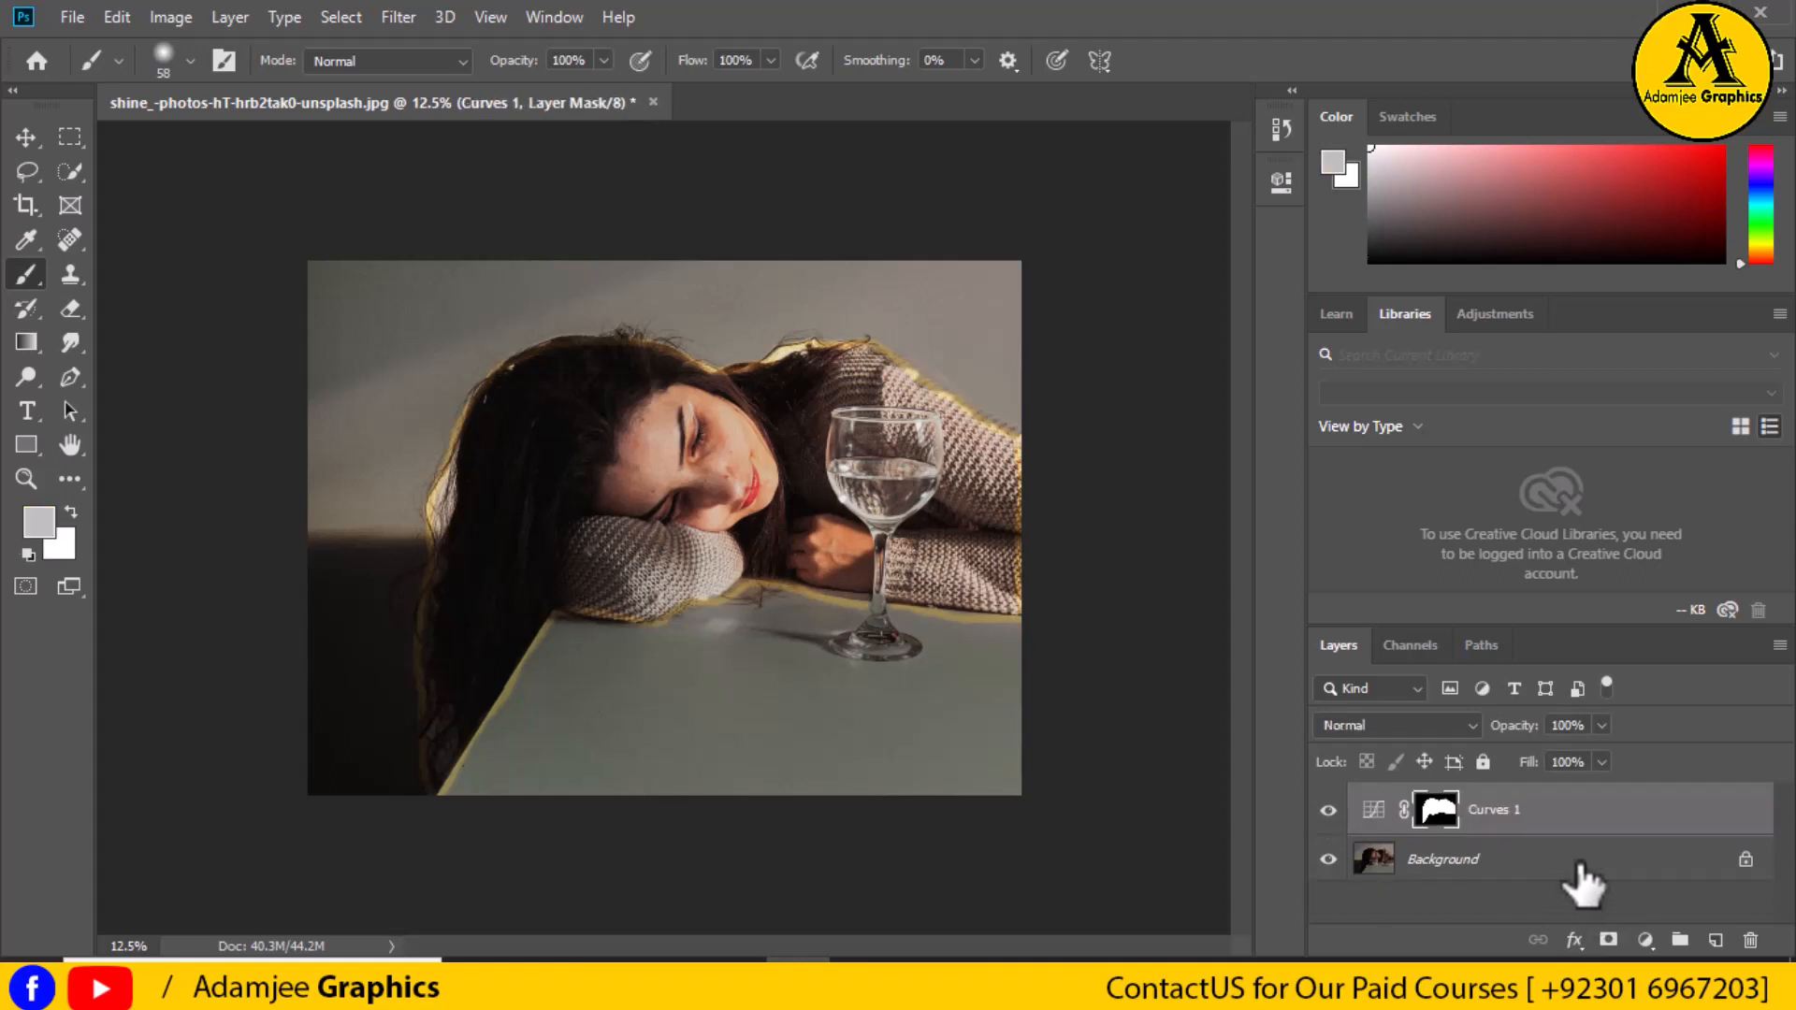
Select the Curves 1 and Background layers together and switch to the Gradient tool.
{"action": "left_click", "coordinate": [1583, 862]}
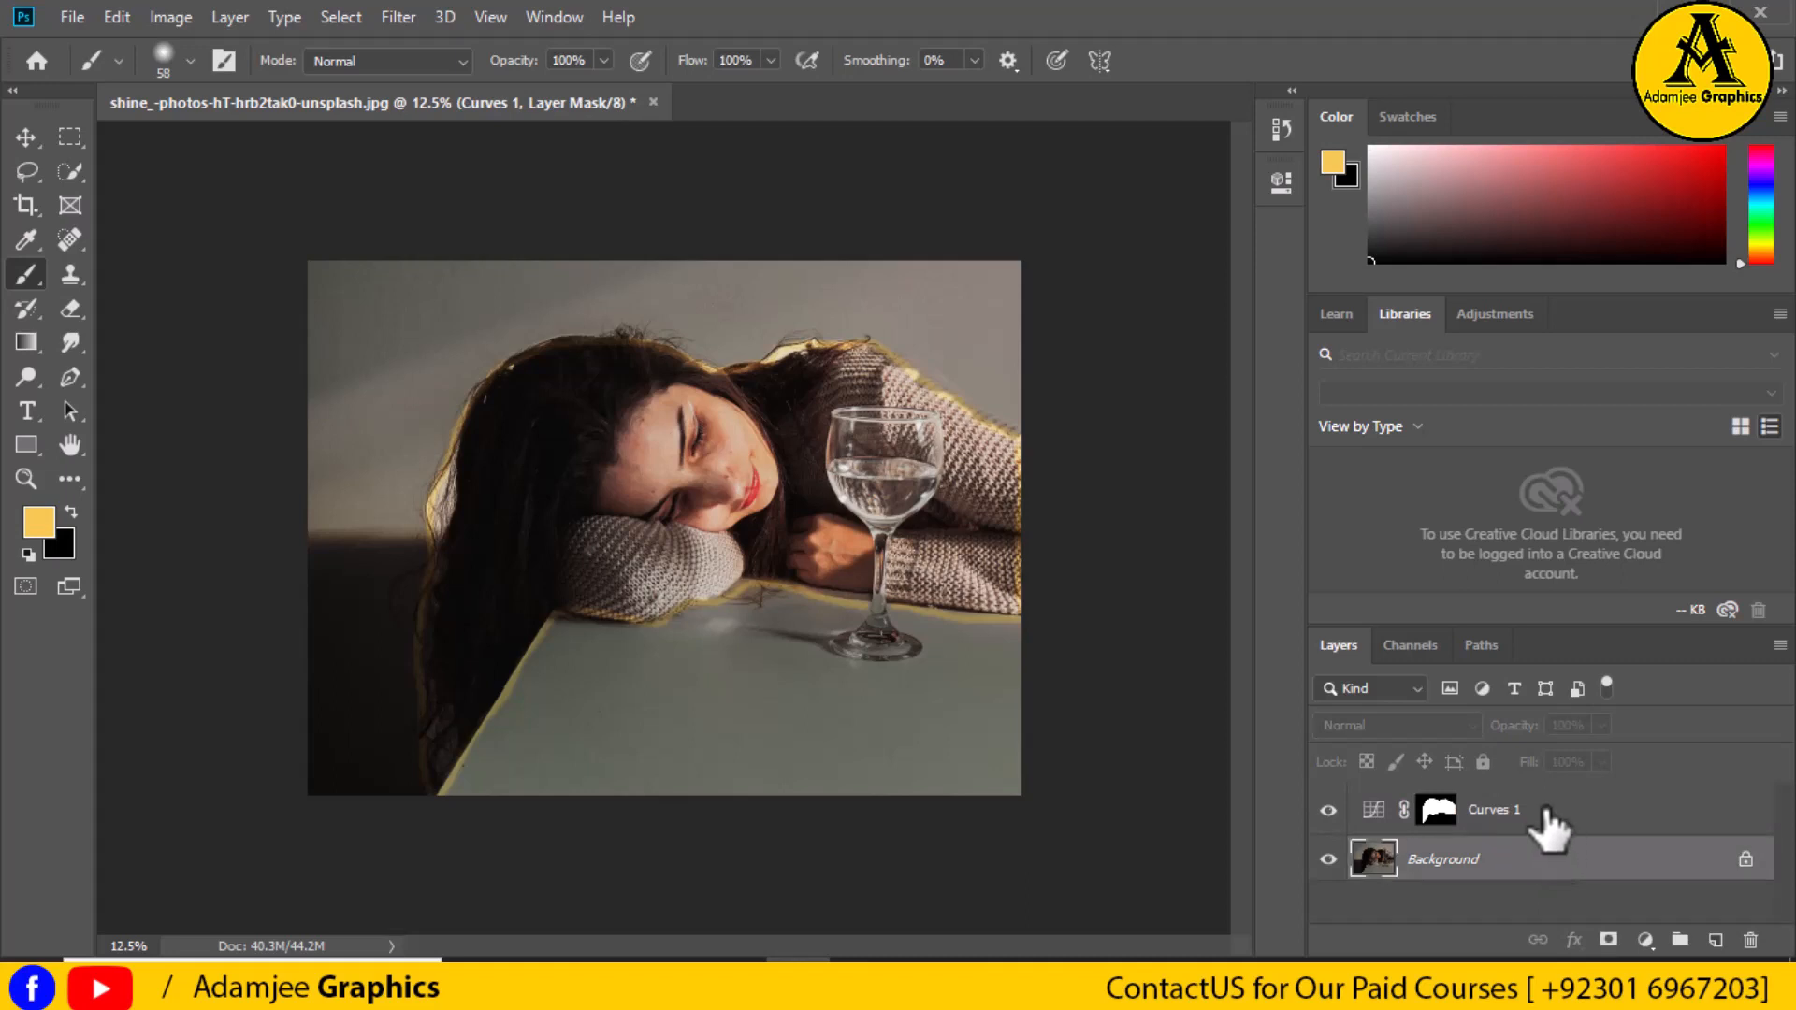
{"action": "left_click", "coordinate": [1588, 823]}
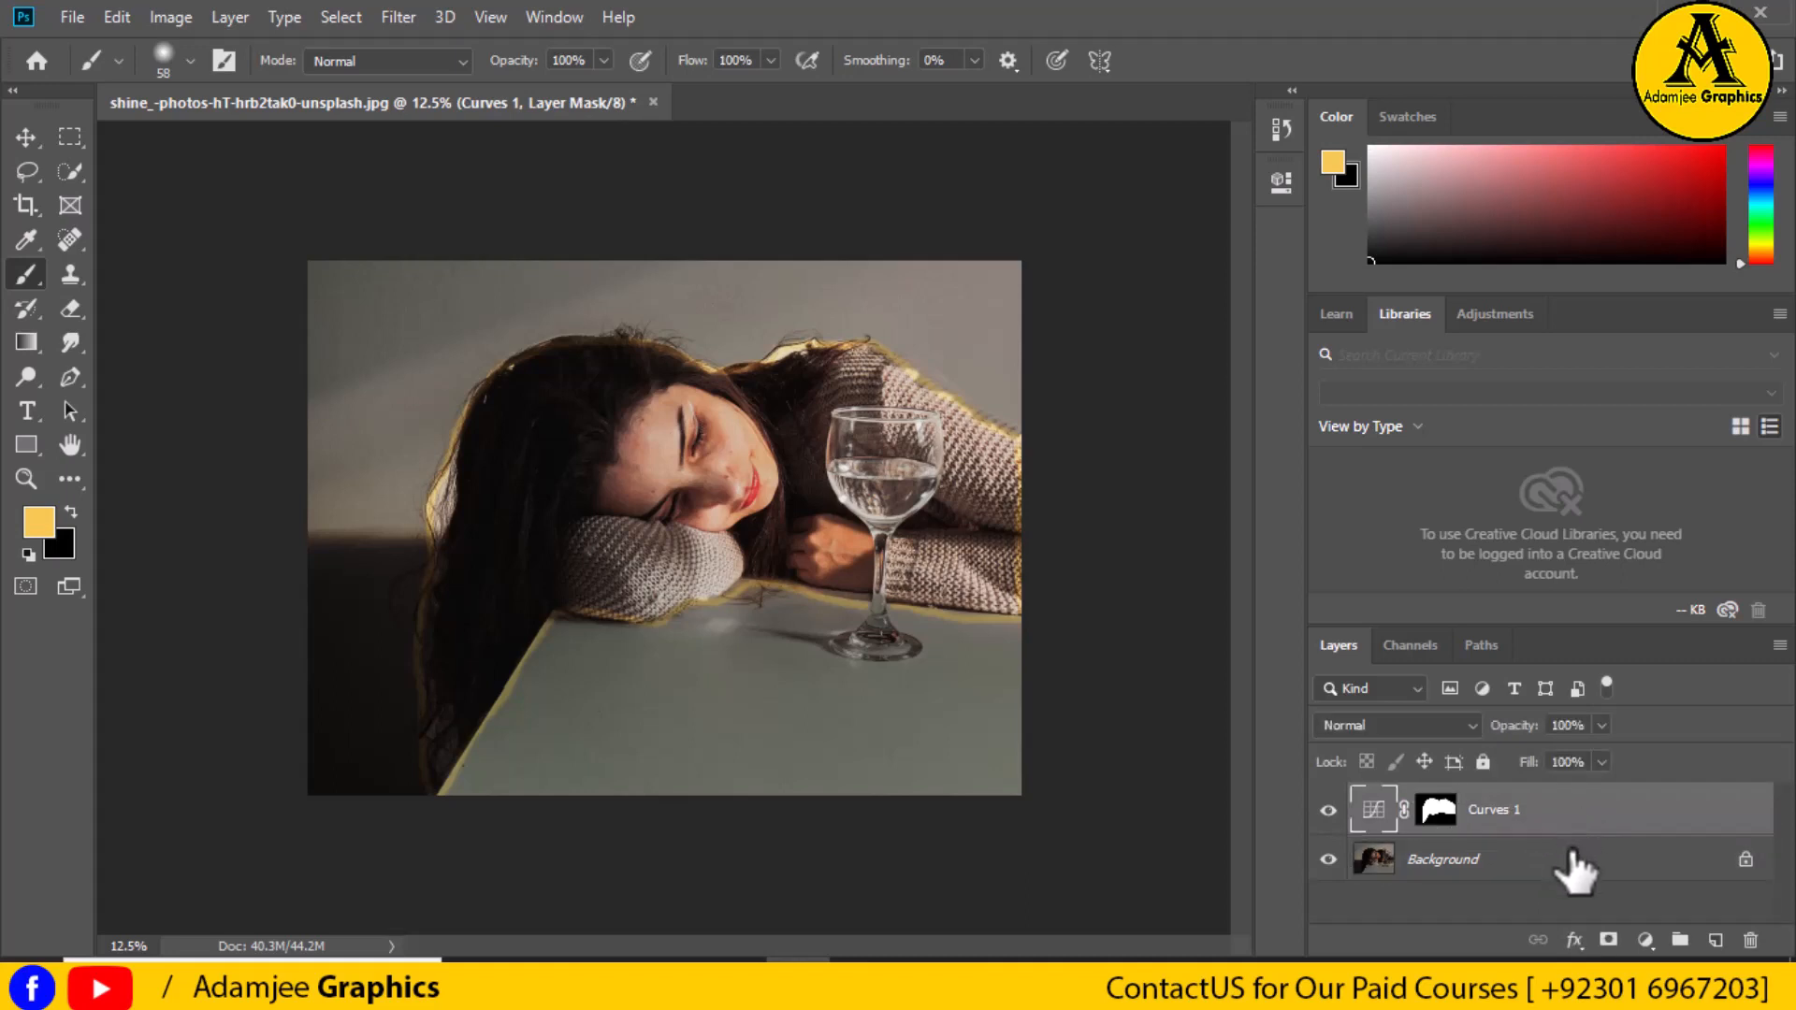
{"action": "left_click", "coordinate": [1567, 859]}
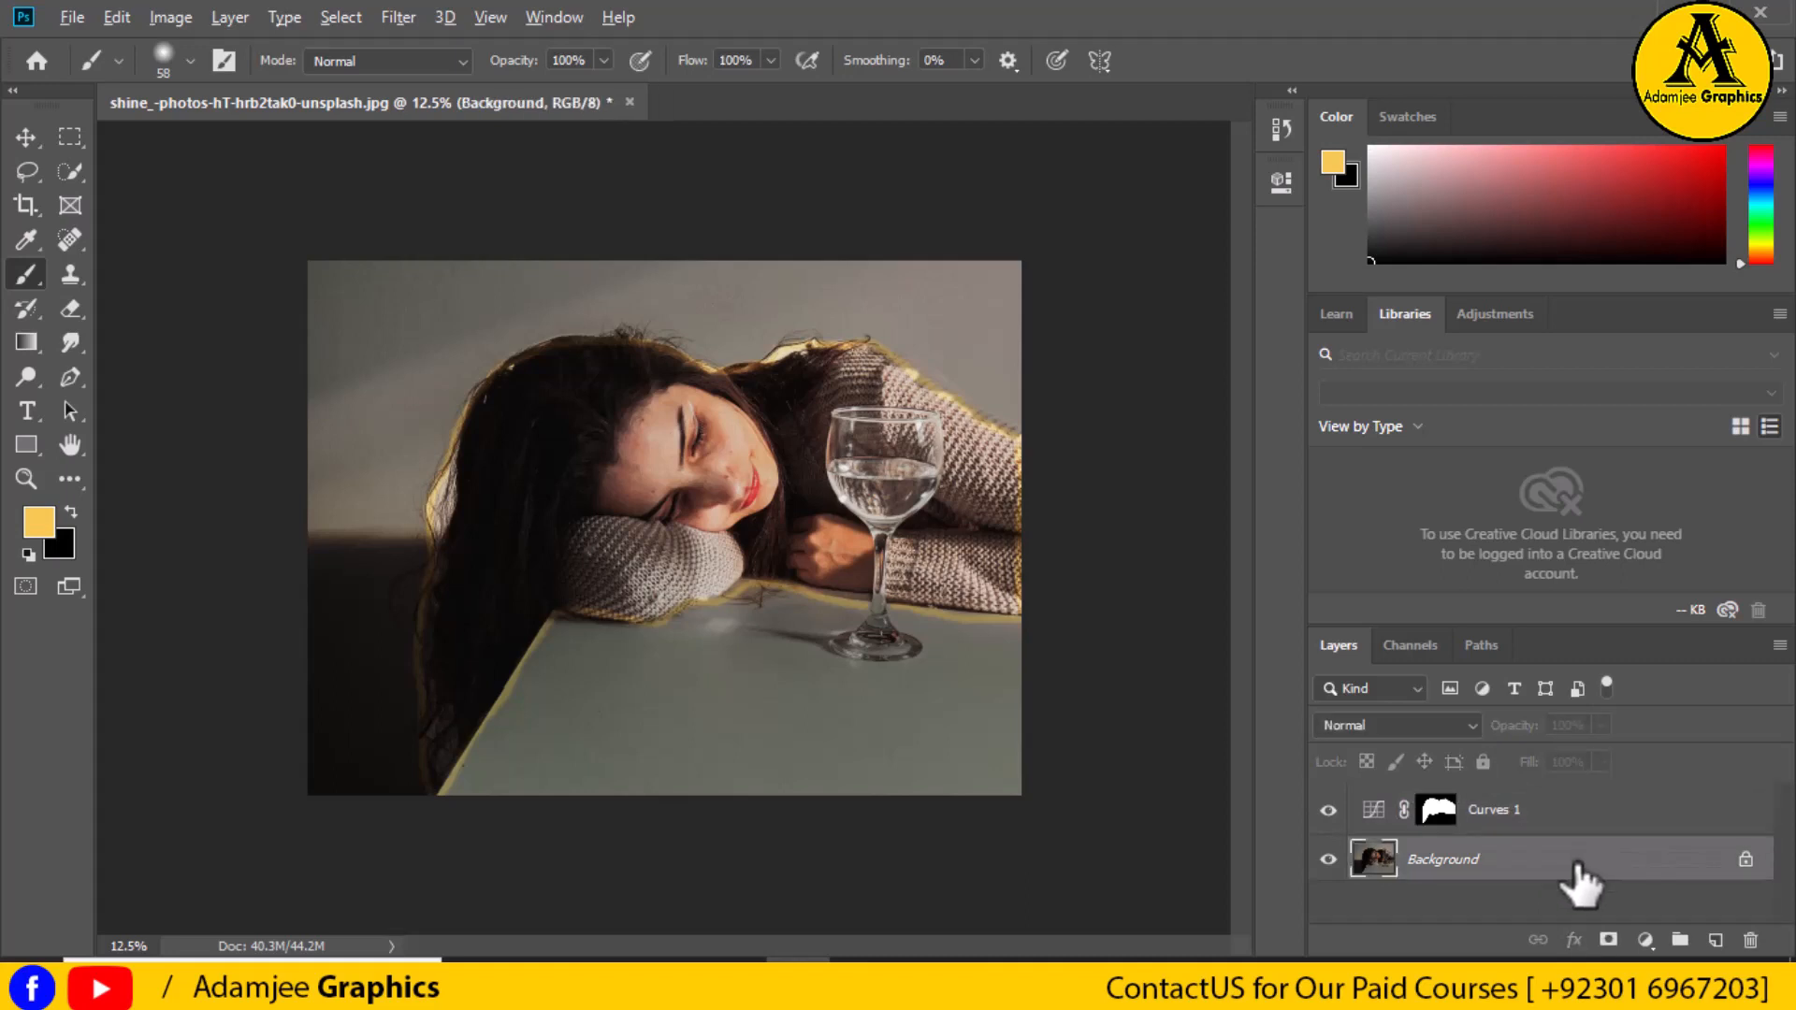
{"action": "left_click", "coordinate": [1560, 823]}
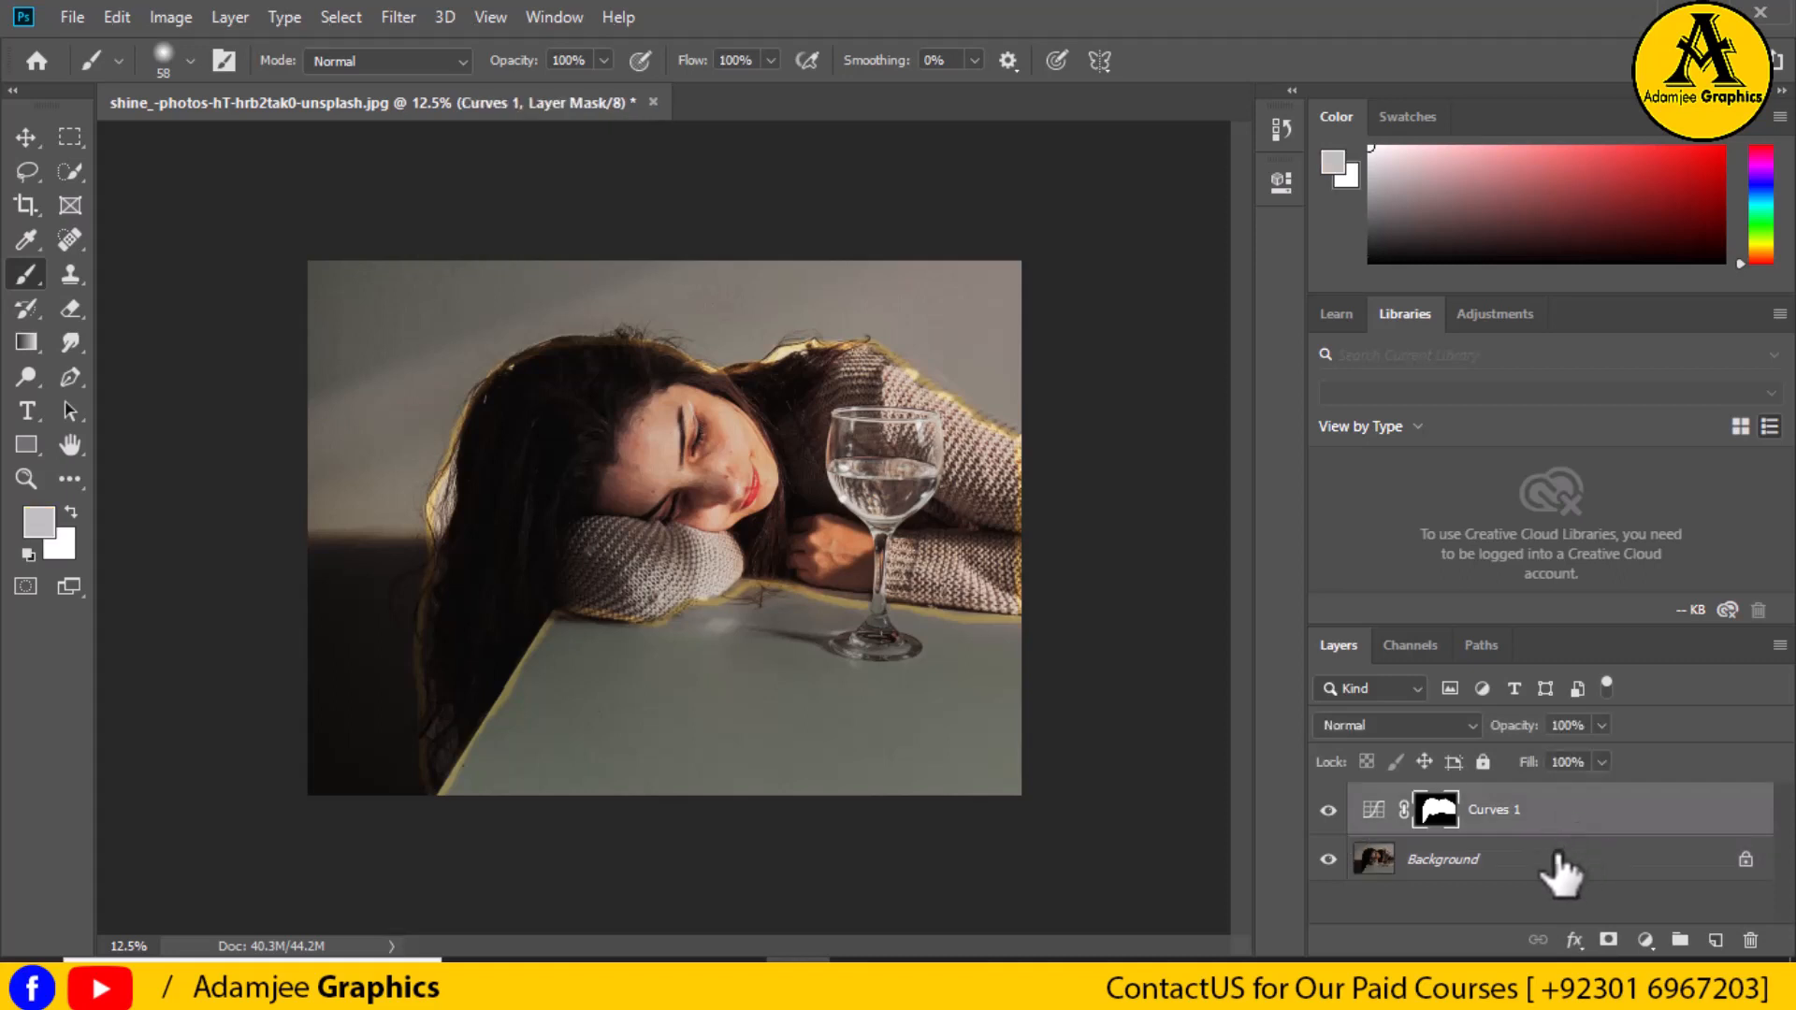
{"action": "left_click", "coordinate": [1558, 853]}
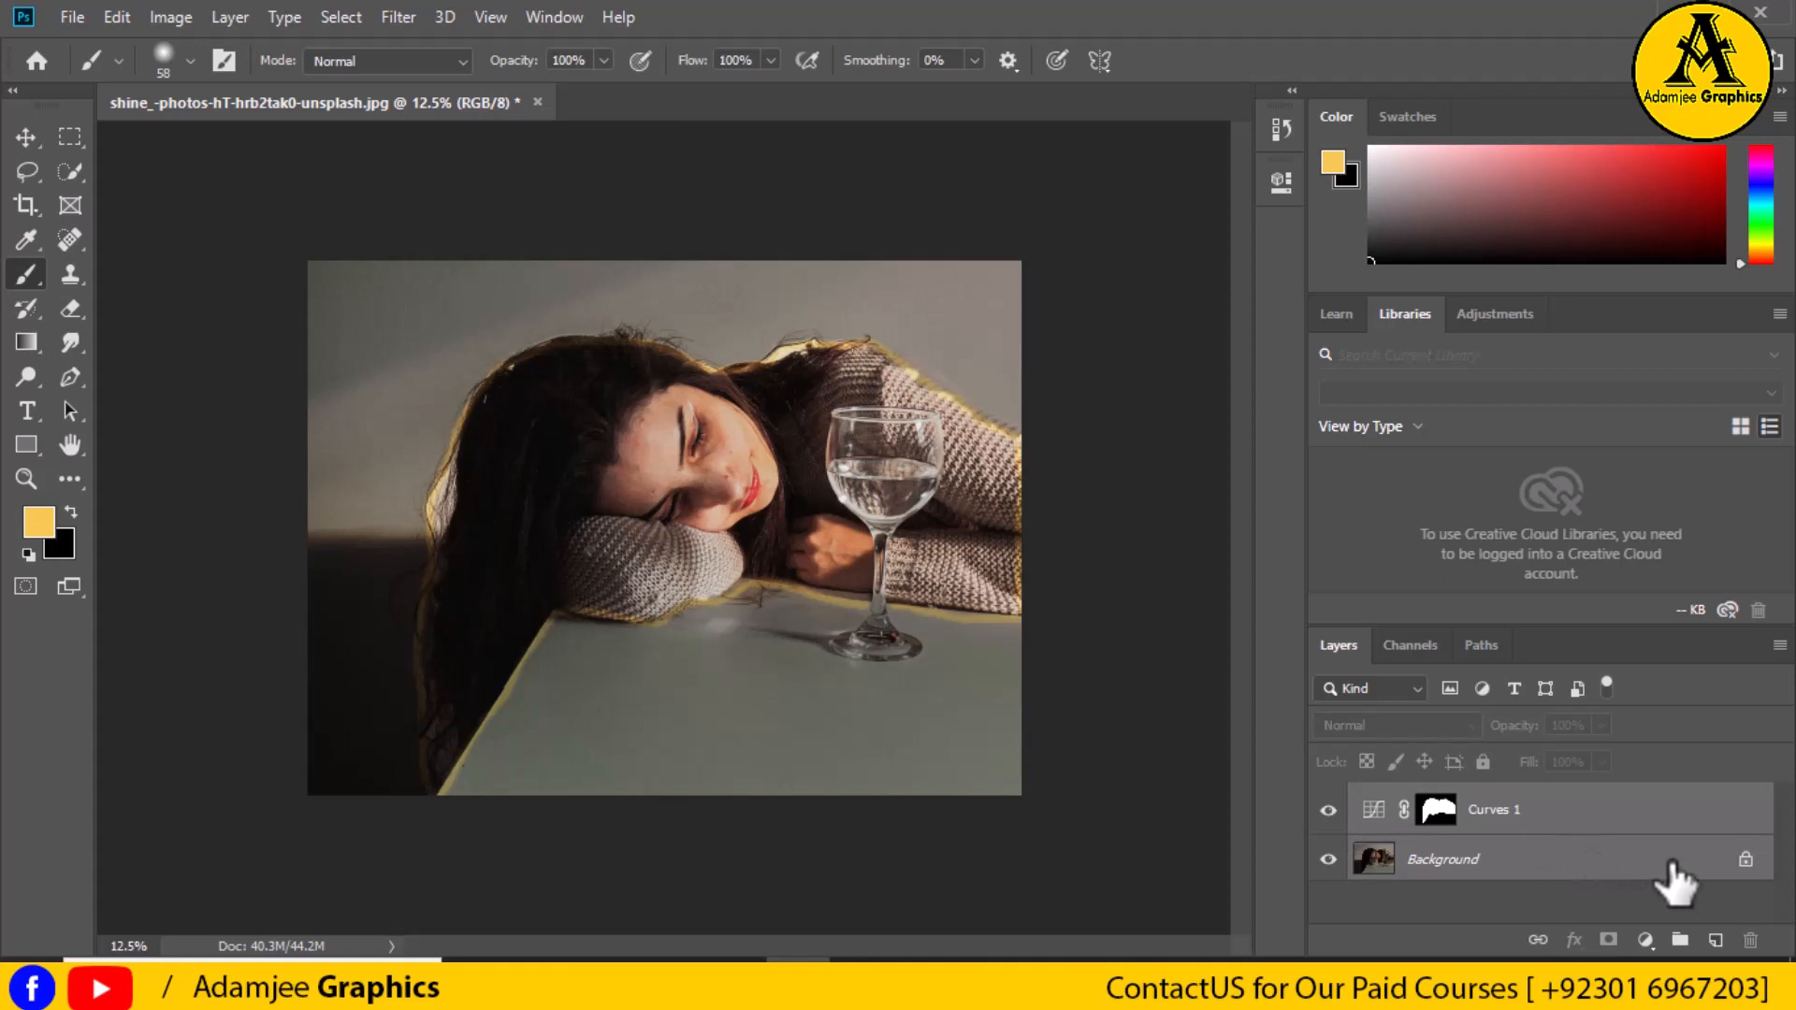
{"action": "key", "text": "g"}
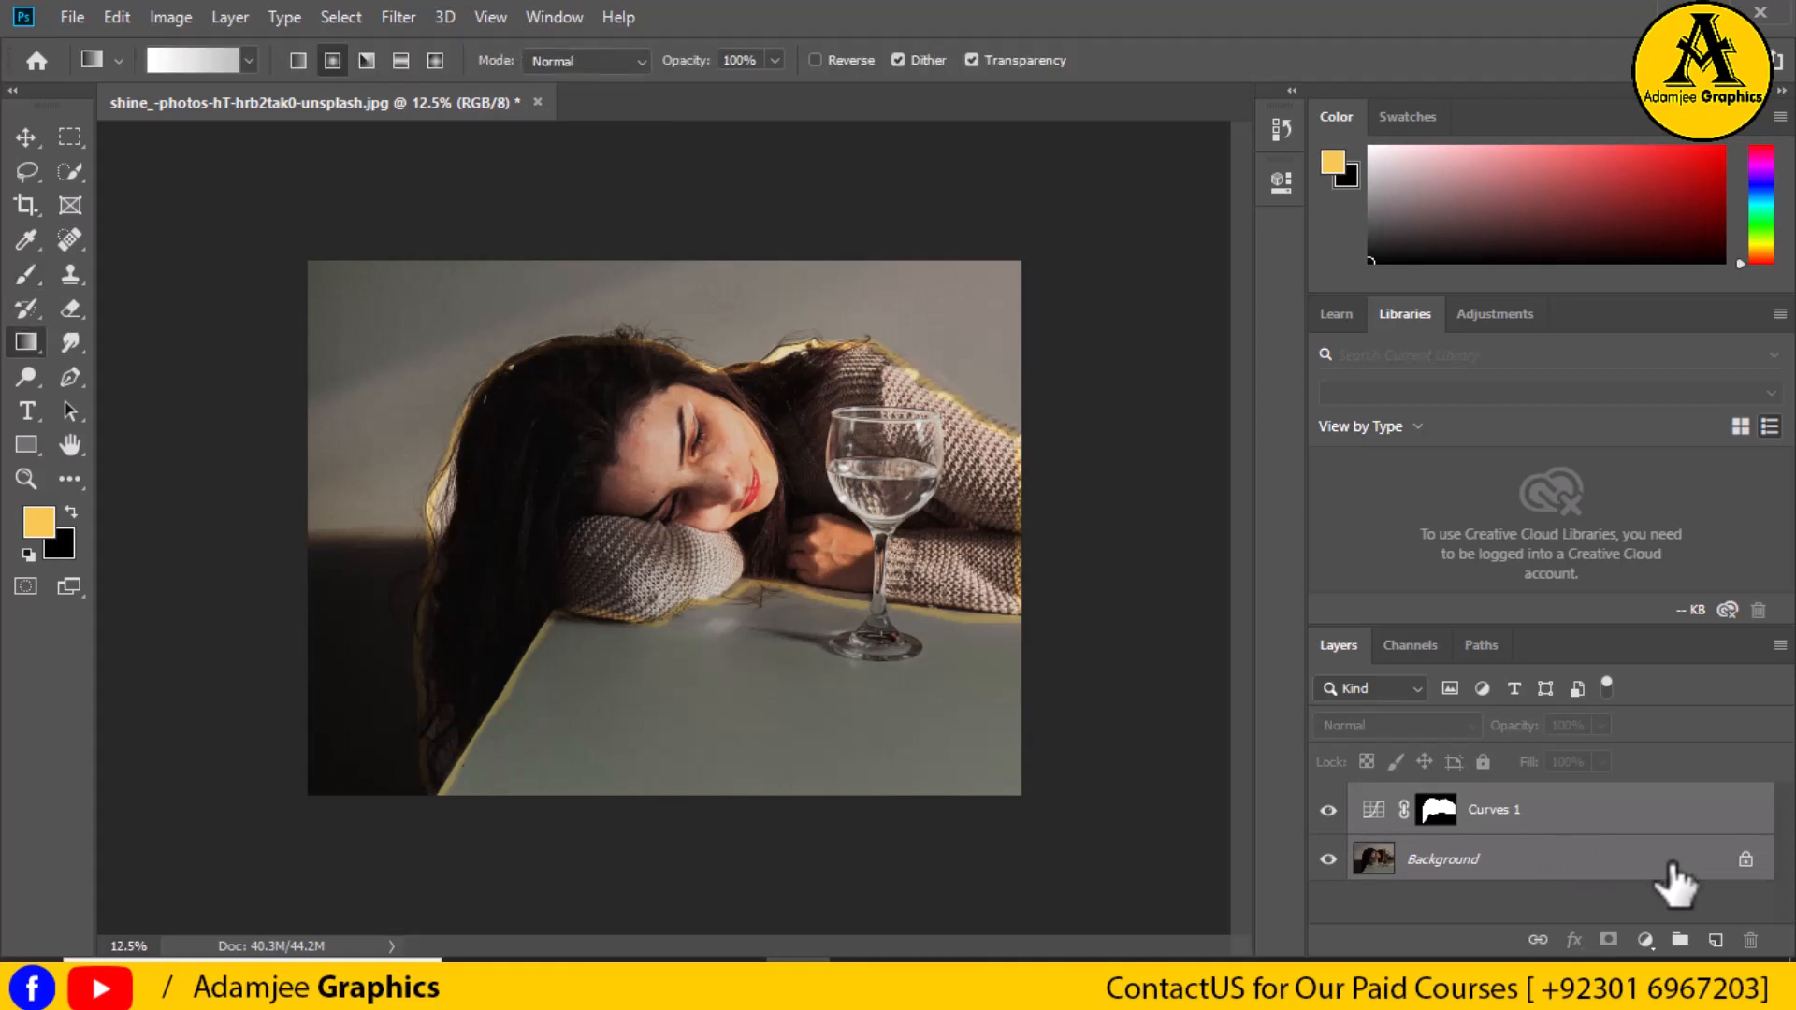